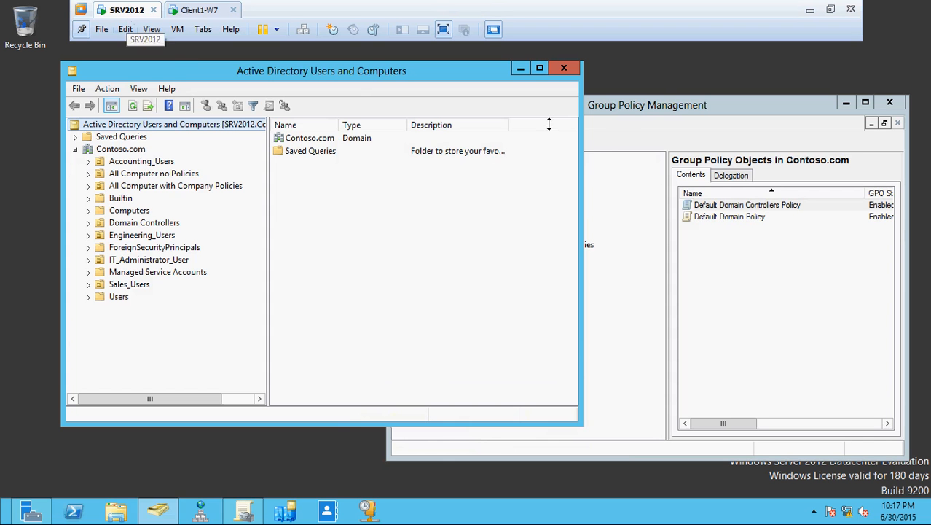
Step: Move Group Policy Management to the right, behind Active Directory Users and Computers
left_click_drag(726, 113, 697, 74)
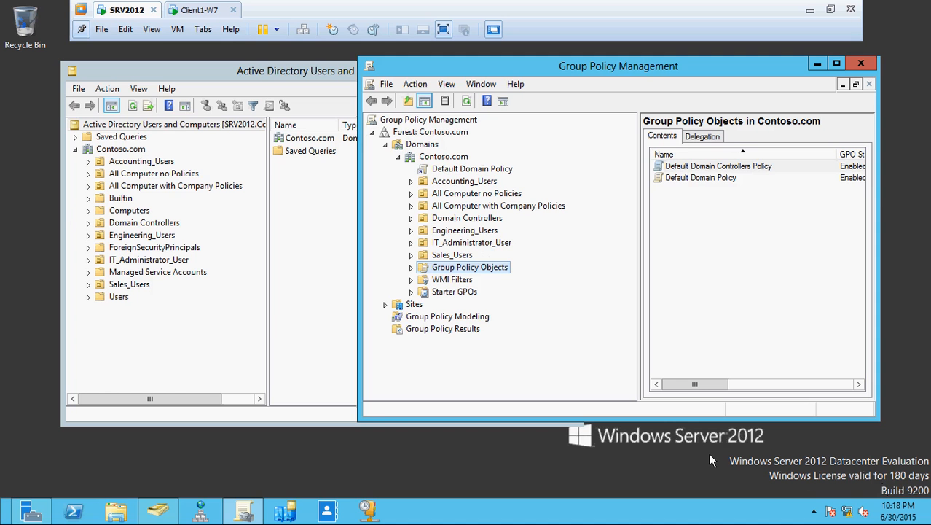
left_click_drag(522, 73, 629, 85)
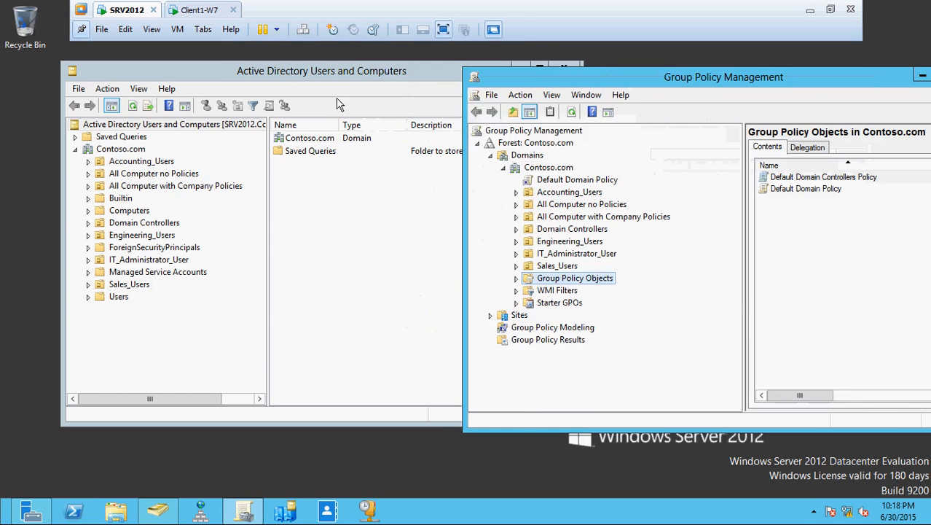
left_click(201, 64)
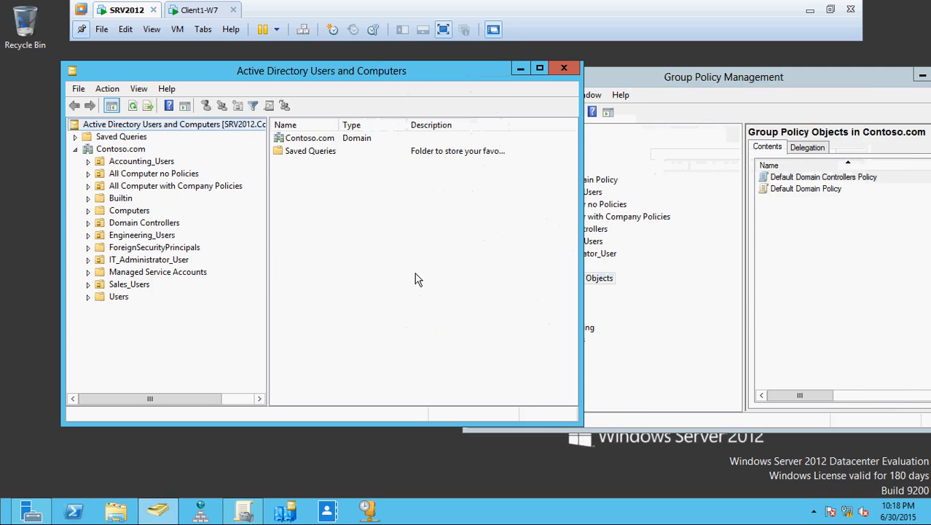
Step: Browse Contoso.com's OUs through IT_Administrator_User, widening the Name column to read full names
left_click(129, 150)
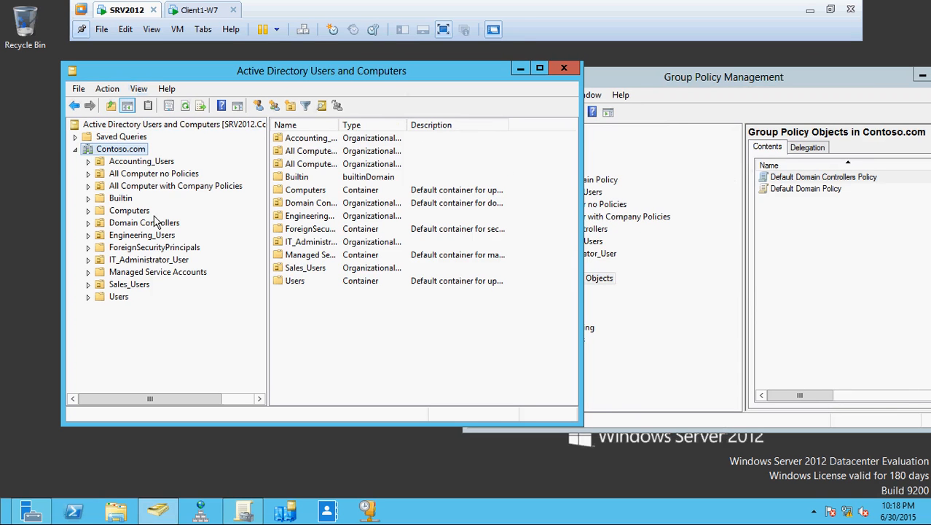
left_click(155, 175)
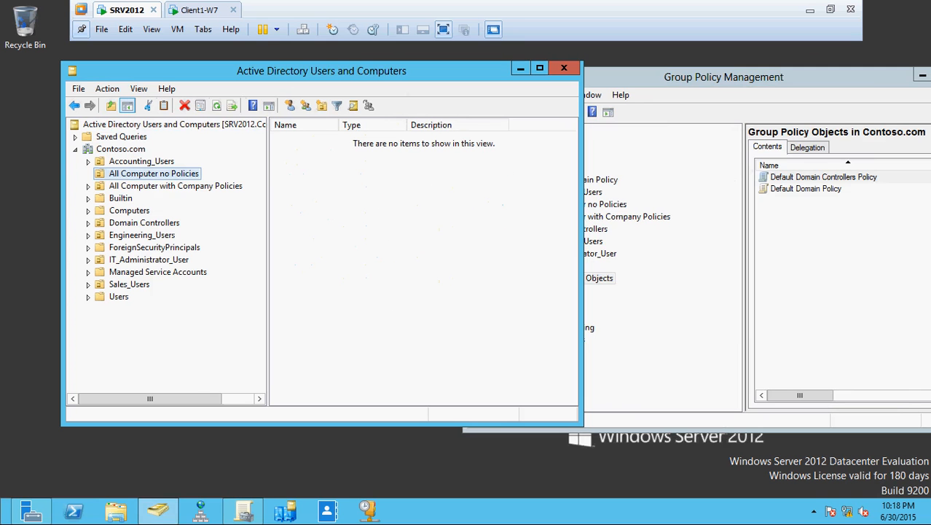
left_click(175, 188)
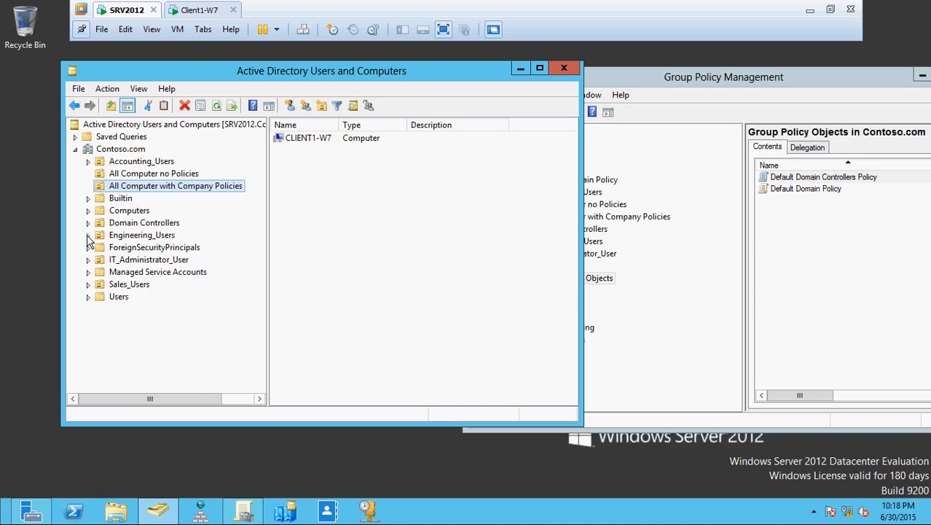
left_click(131, 235)
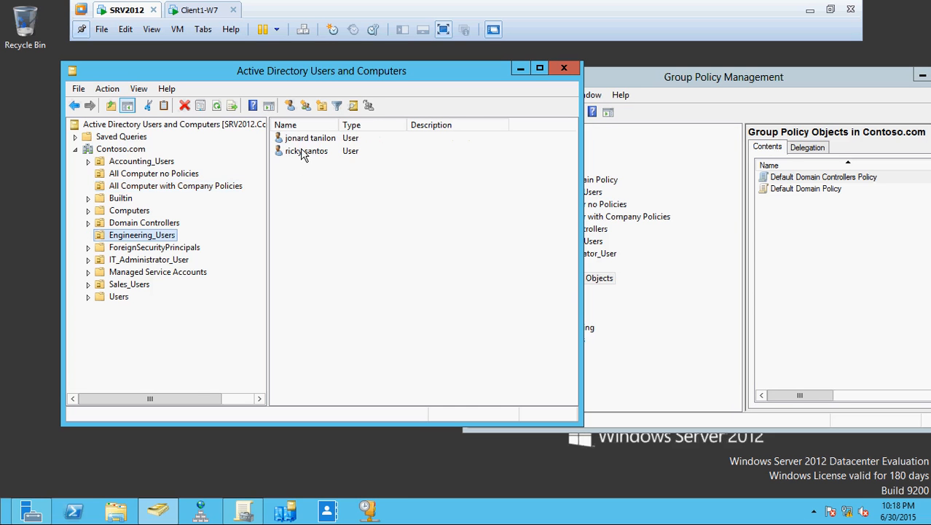
left_click(149, 261)
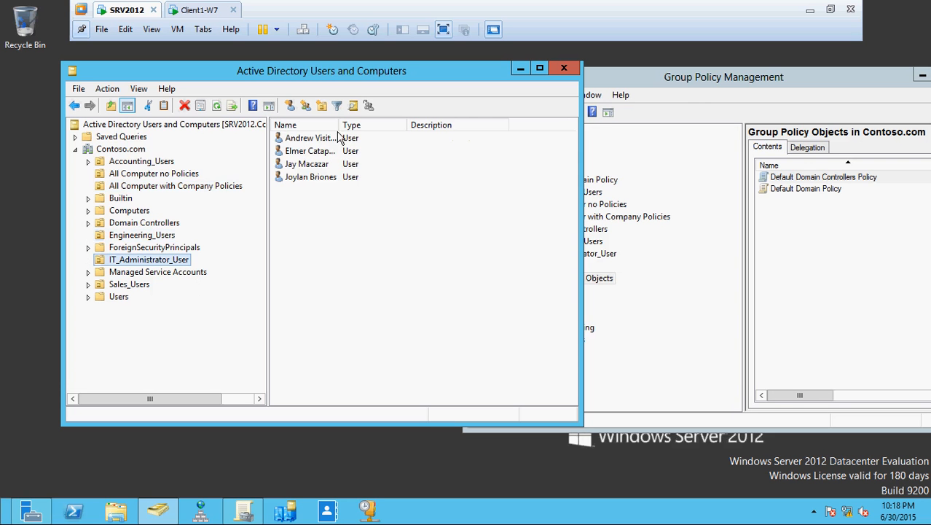
left_click_drag(338, 125, 446, 125)
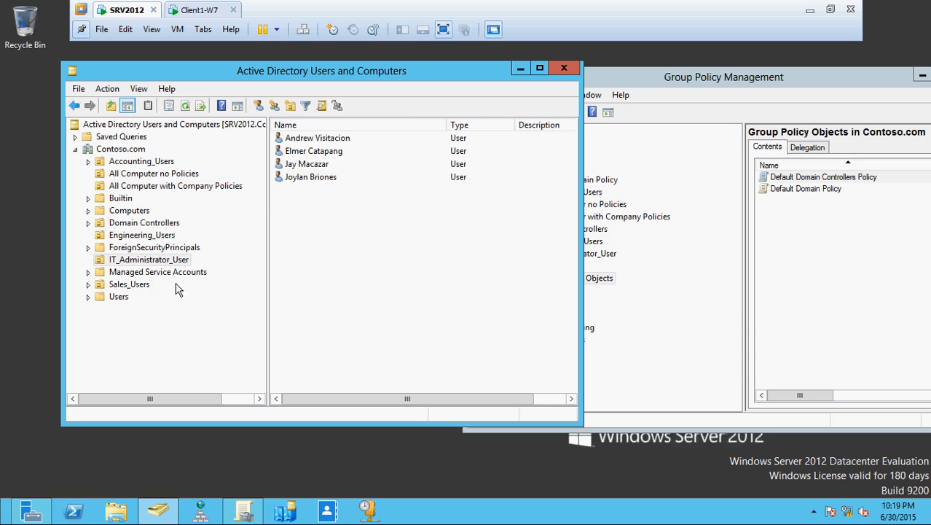
Step: Check Sales_Users, Users and Accounting_Users, then open the first IT_Administrator_User account's properties
left_click(121, 284)
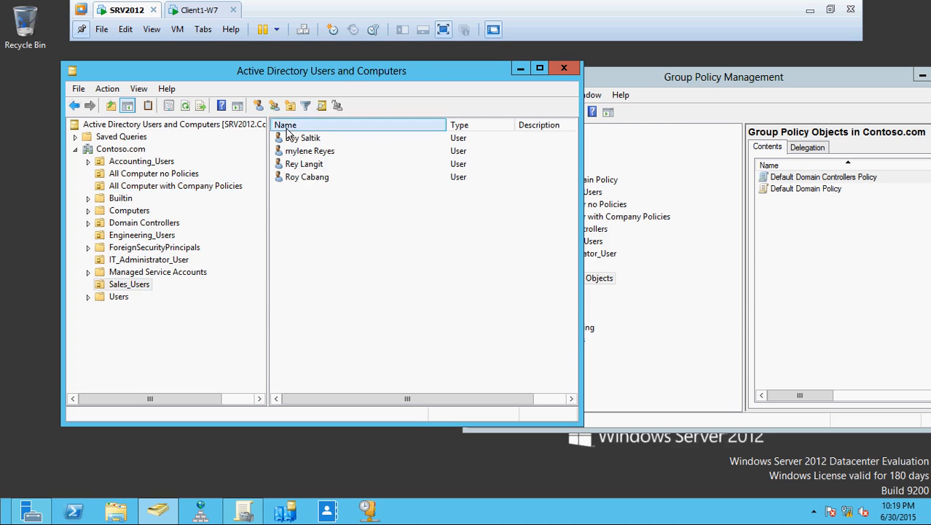
left_click(117, 297)
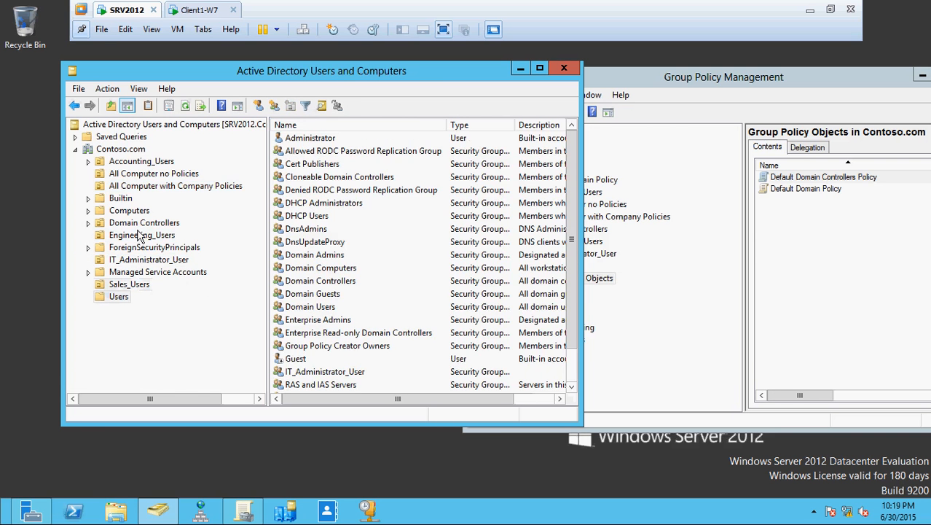
left_click(143, 162)
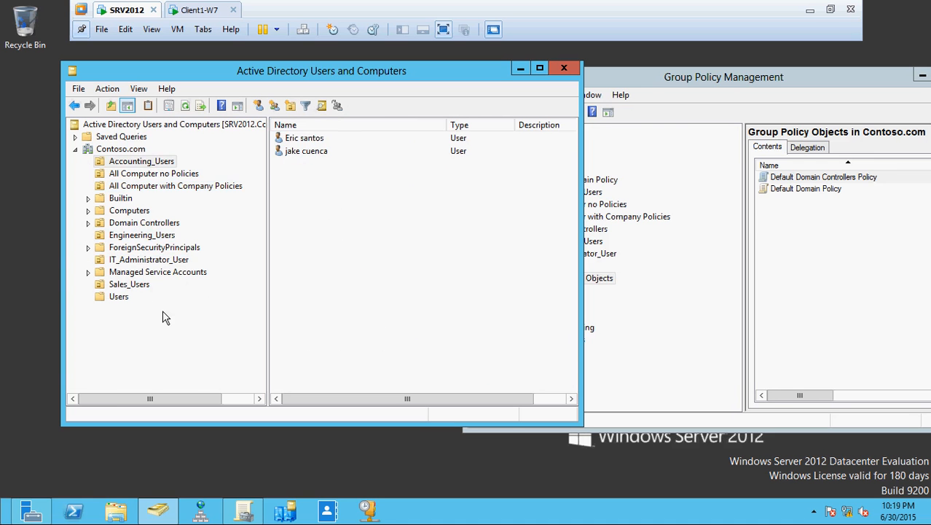
left_click(157, 262)
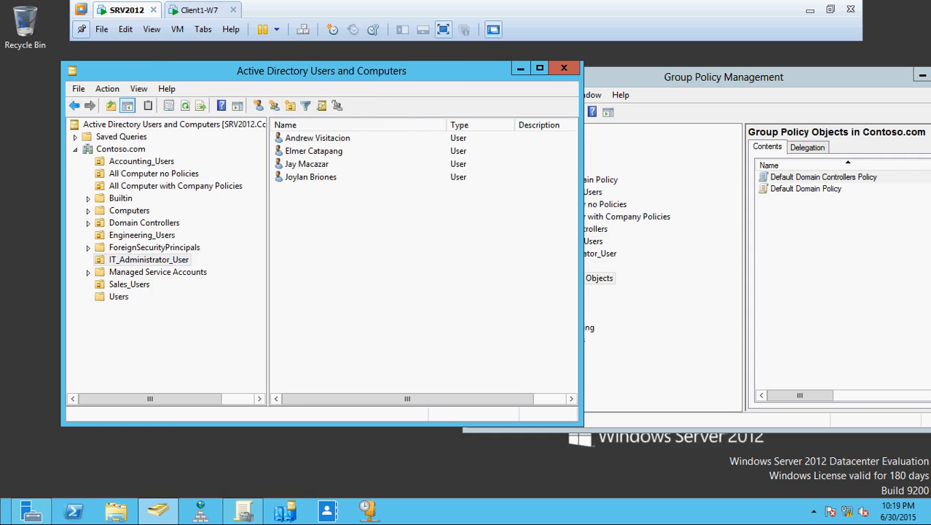
left_click(317, 140)
double_click(317, 138)
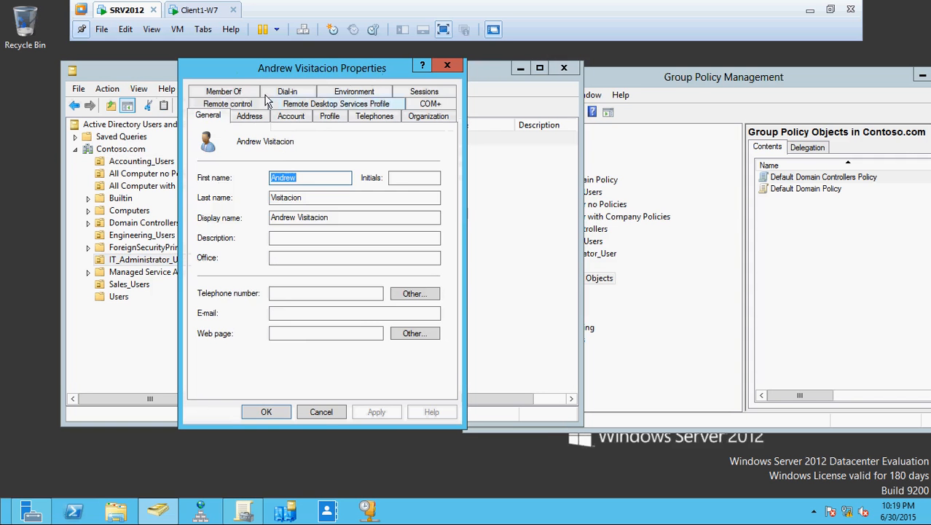
Step: Review the user's memberships: IT_Administrator_User, Domain Admins and Schema Admins, then cancel
left_click(246, 94)
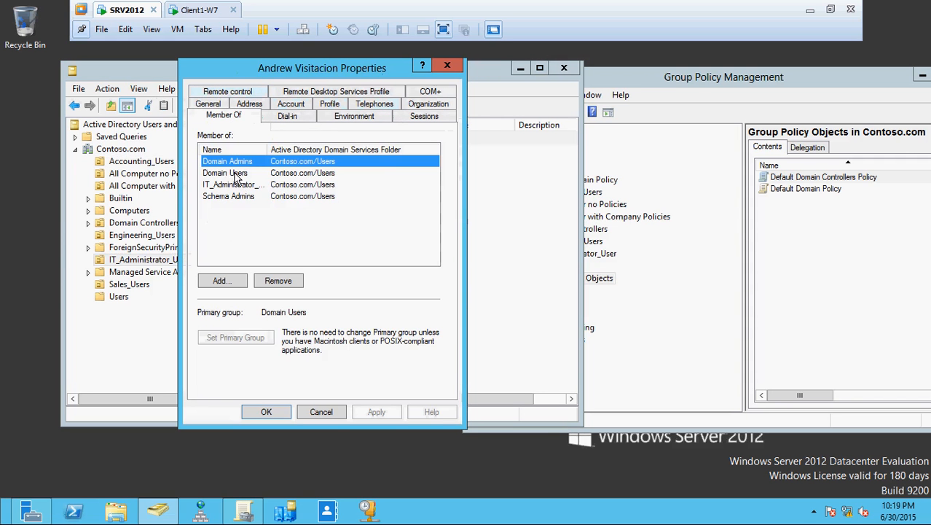
left_click_drag(267, 148, 329, 149)
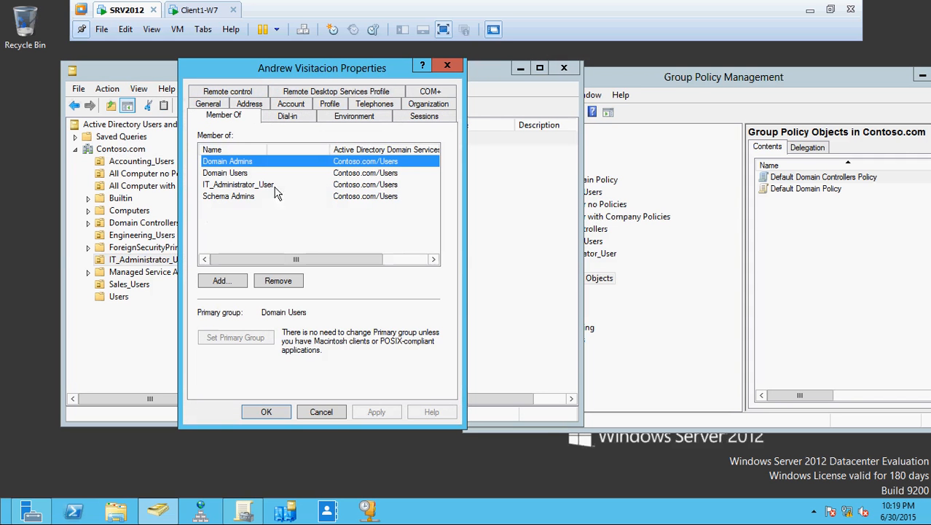
left_click(246, 185)
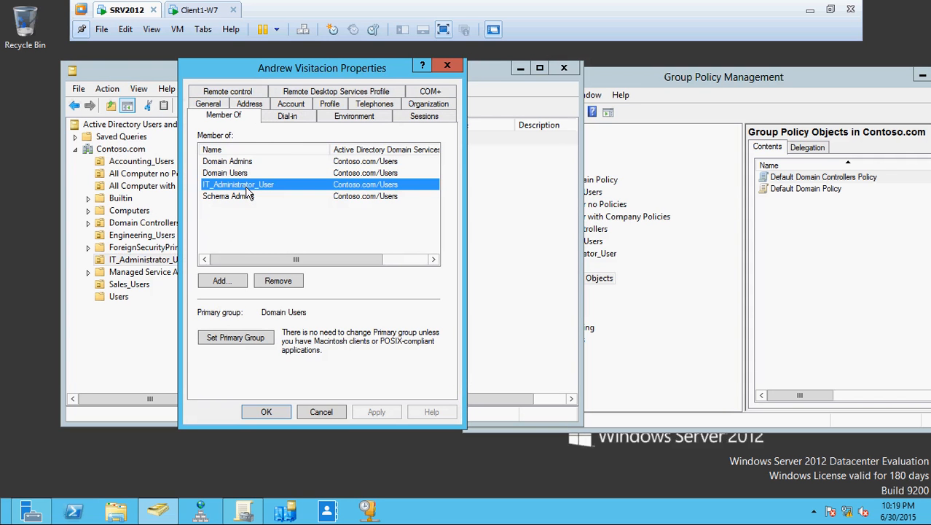
left_click(241, 162)
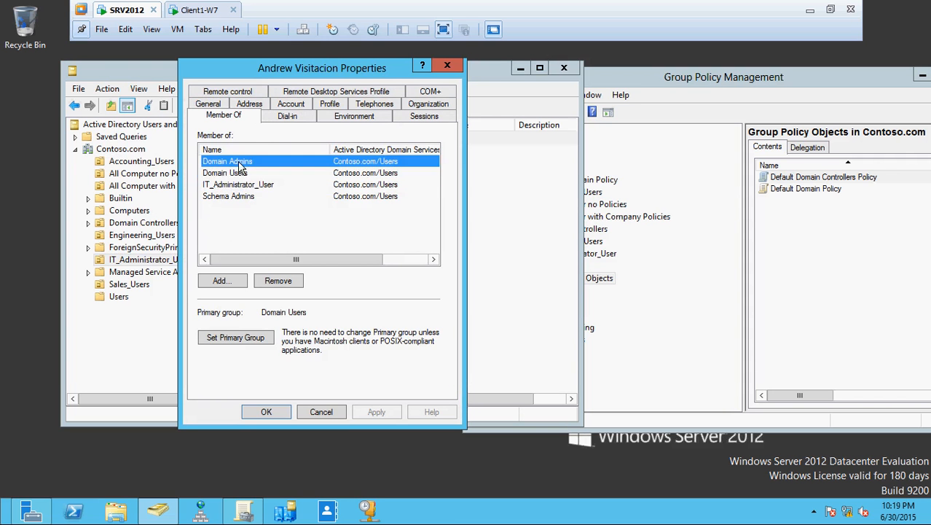
left_click(242, 197)
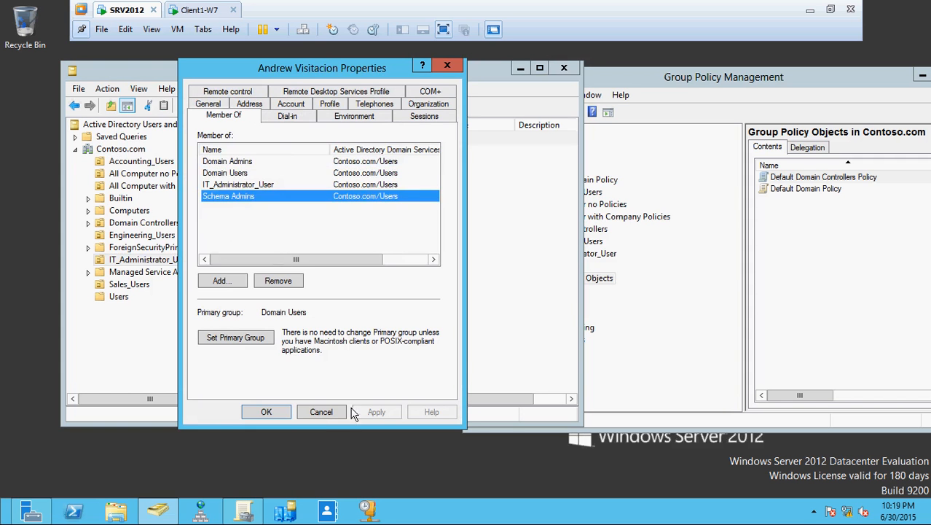
left_click(325, 413)
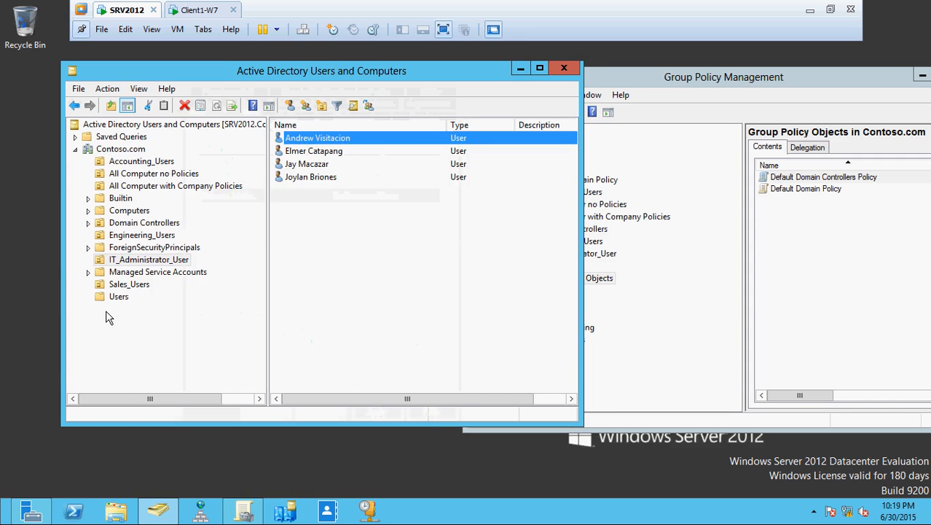
Step: In Users, check the IT_Administrator_User group's four members, then cancel
left_click(124, 297)
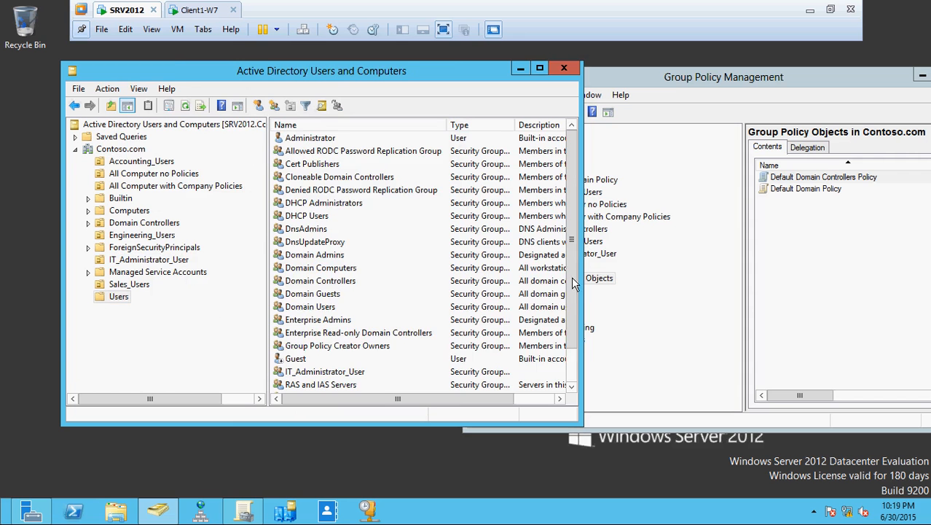
left_click_drag(575, 280, 589, 355)
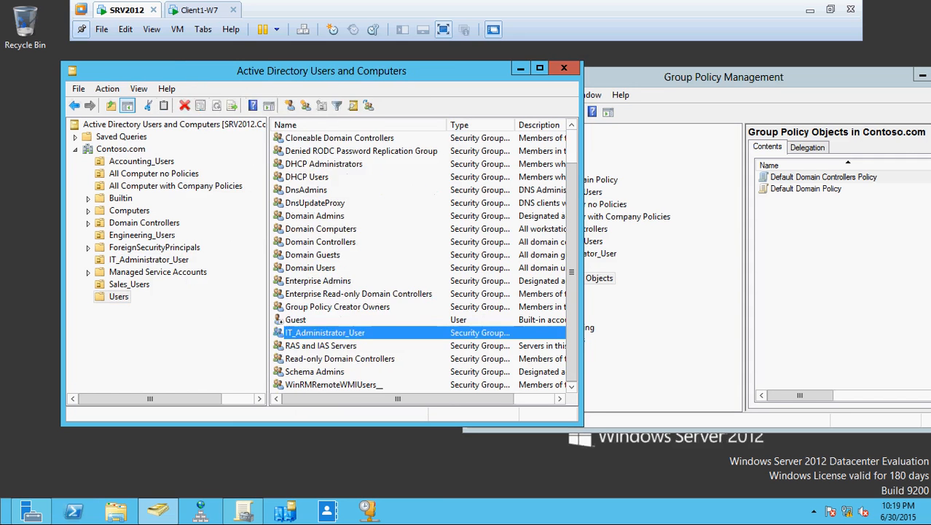
double_click(321, 333)
left_click(240, 91)
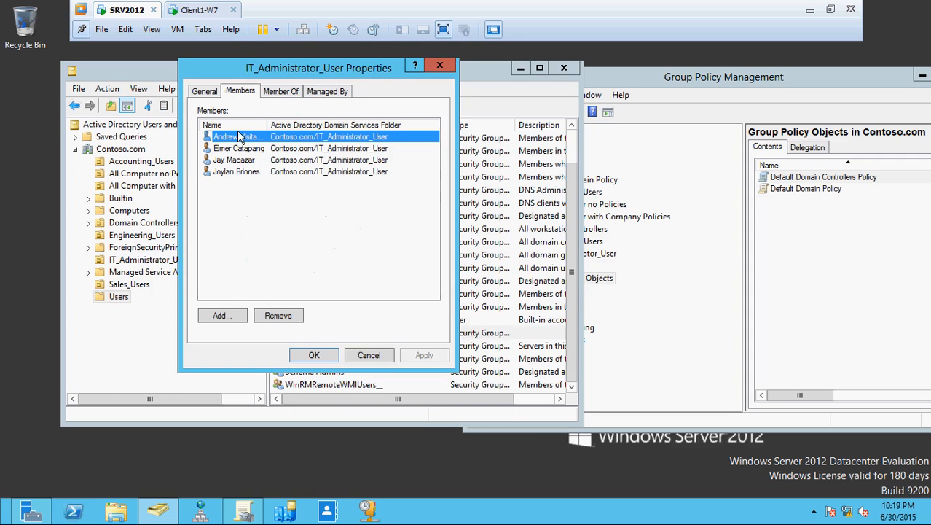
left_click_drag(269, 125, 323, 125)
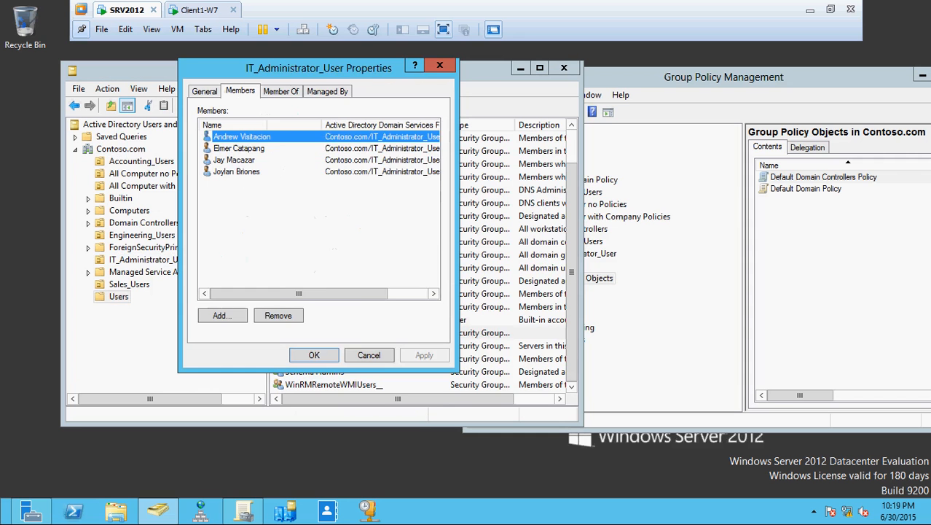
left_click(377, 355)
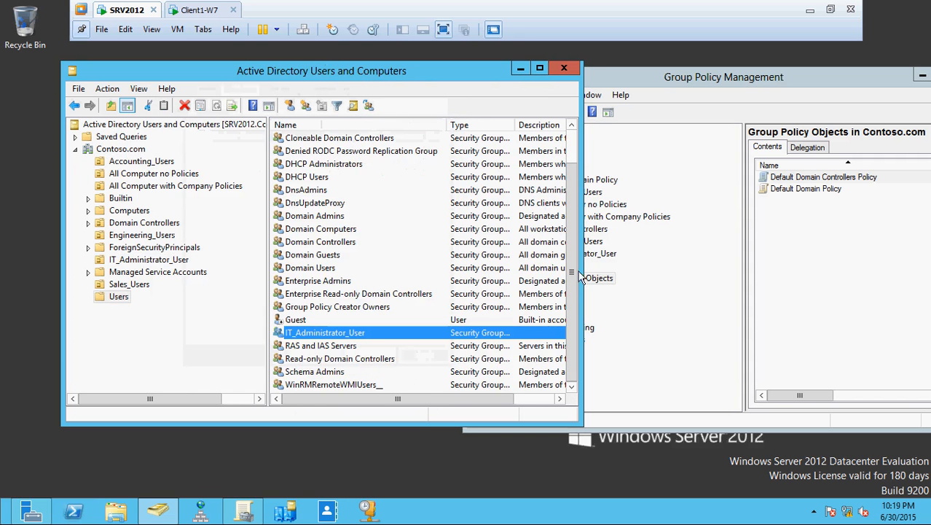
scroll(561, 191, "up", 1)
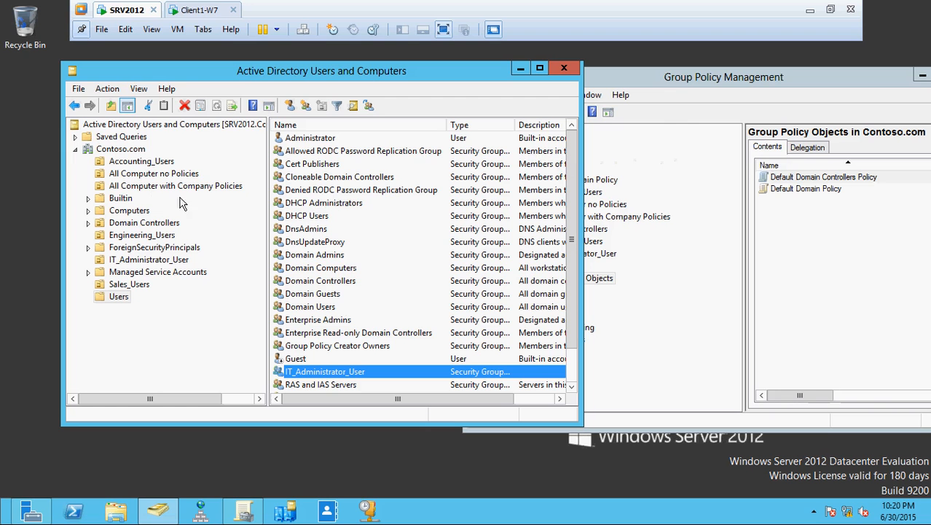
Step: Confirm CLIENT1-W7 is in All Computer with Company Policies, not Computers, then go to Client1-W7
left_click(186, 9)
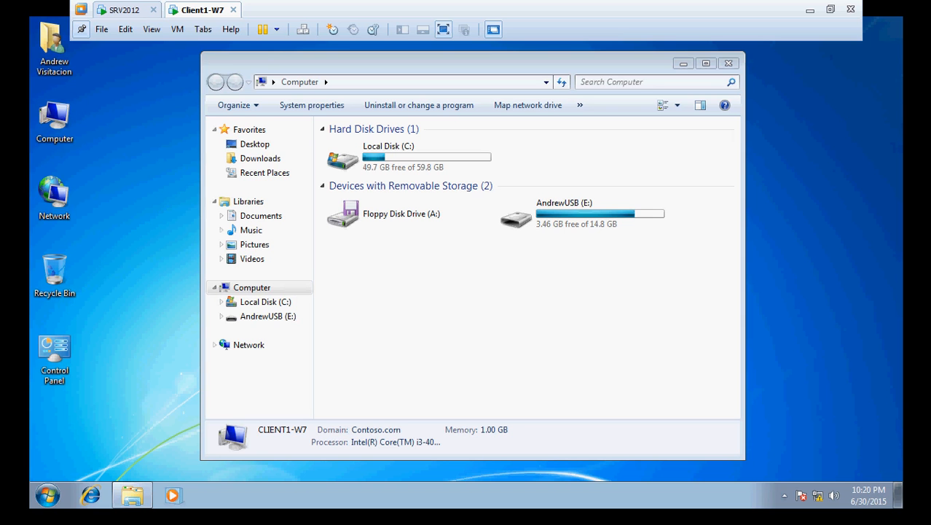
left_click(117, 10)
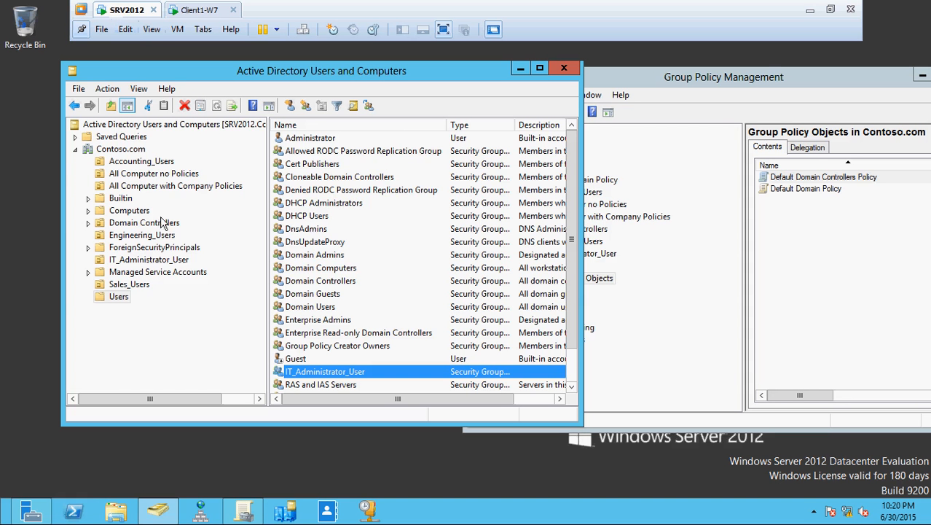
left_click(123, 211)
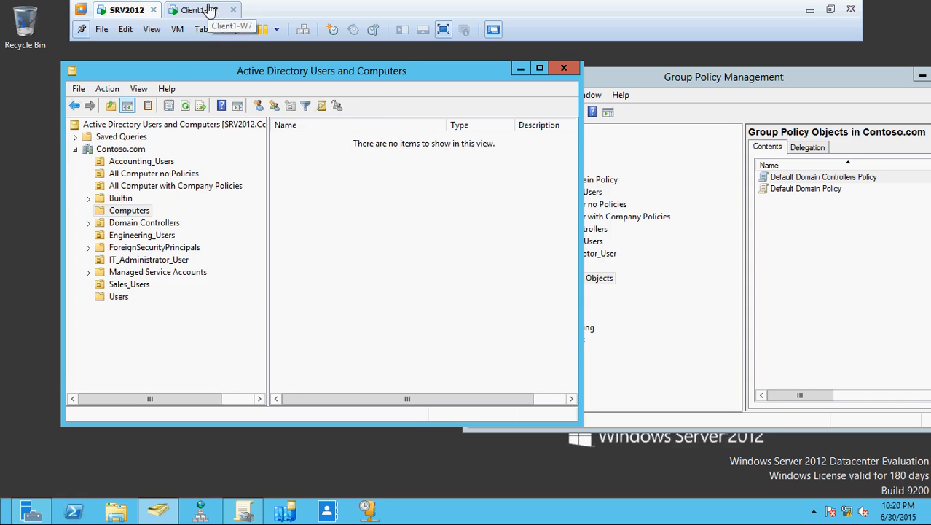
left_click(174, 186)
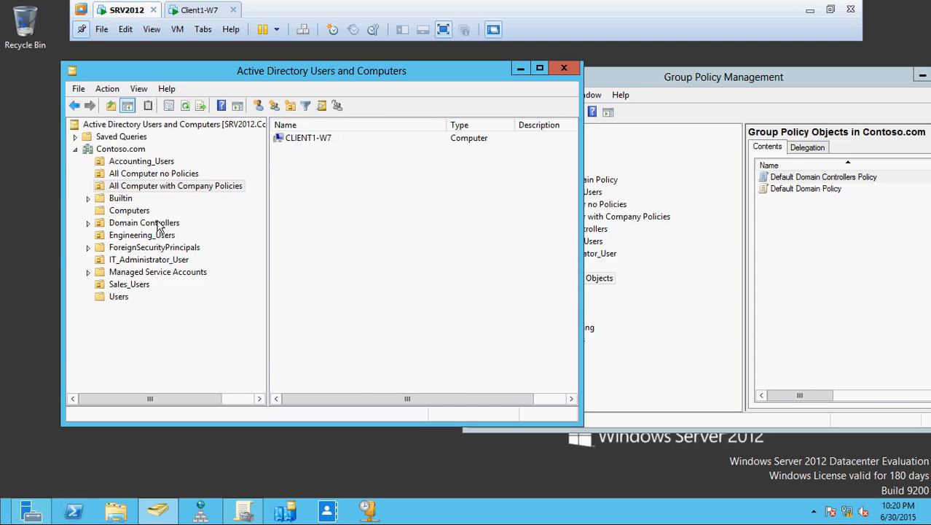
left_click(129, 210)
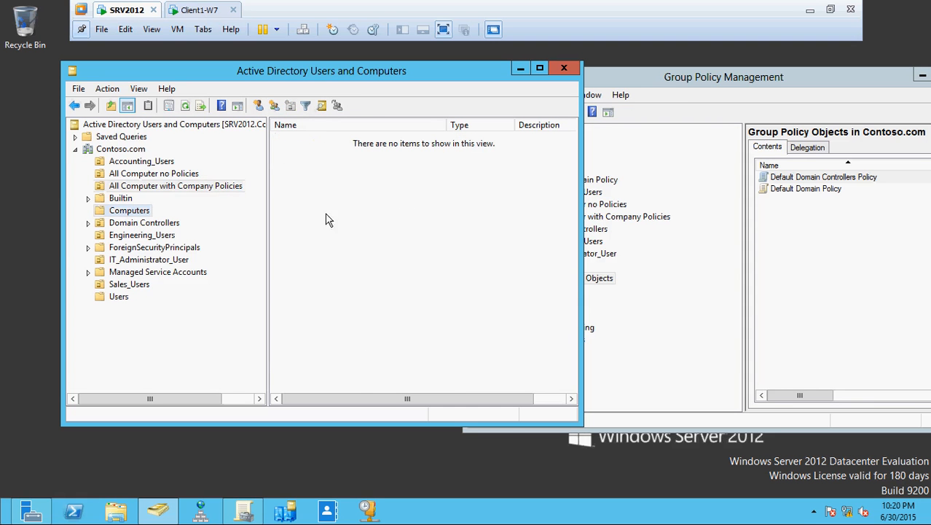
left_click(132, 187)
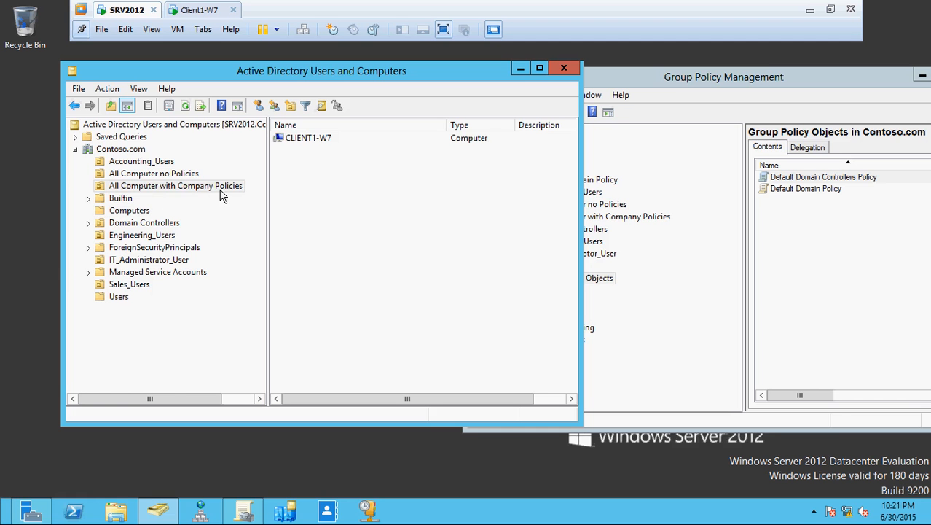
left_click(195, 13)
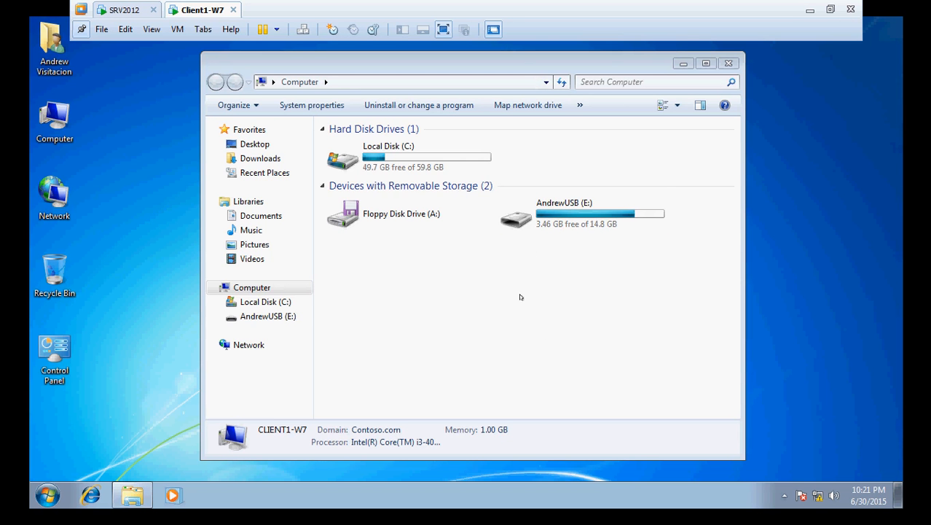
Step: Open Computer Management via the desktop Computer icon's Manage option and move the Computer window right
double_click(537, 210)
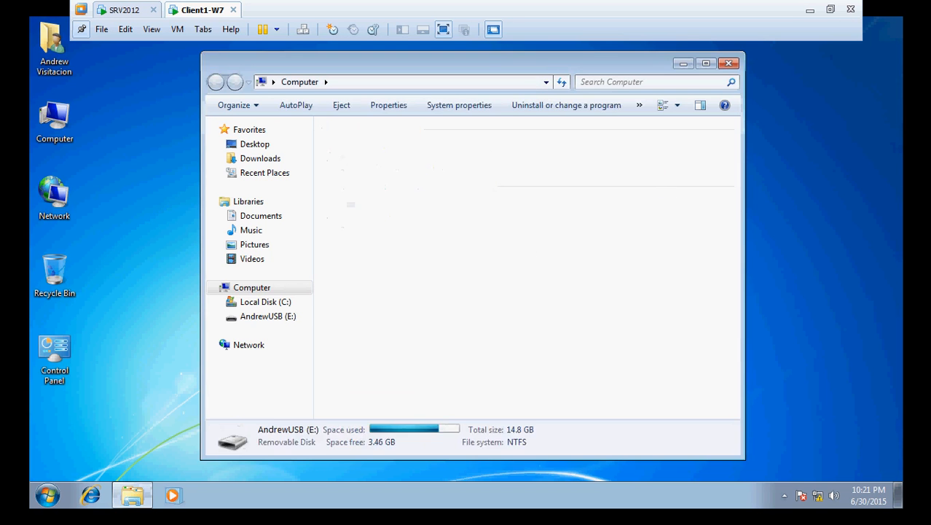
left_click(216, 81)
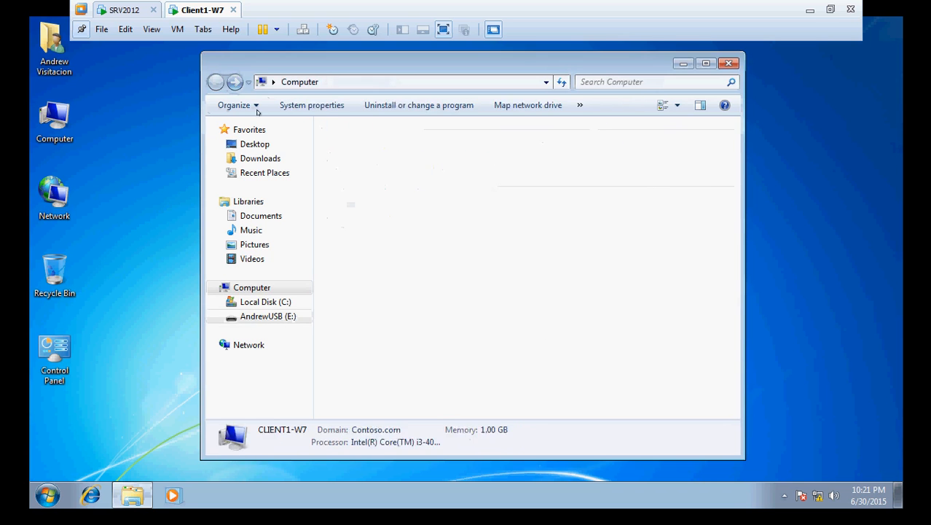
right_click(45, 120)
left_click(81, 143)
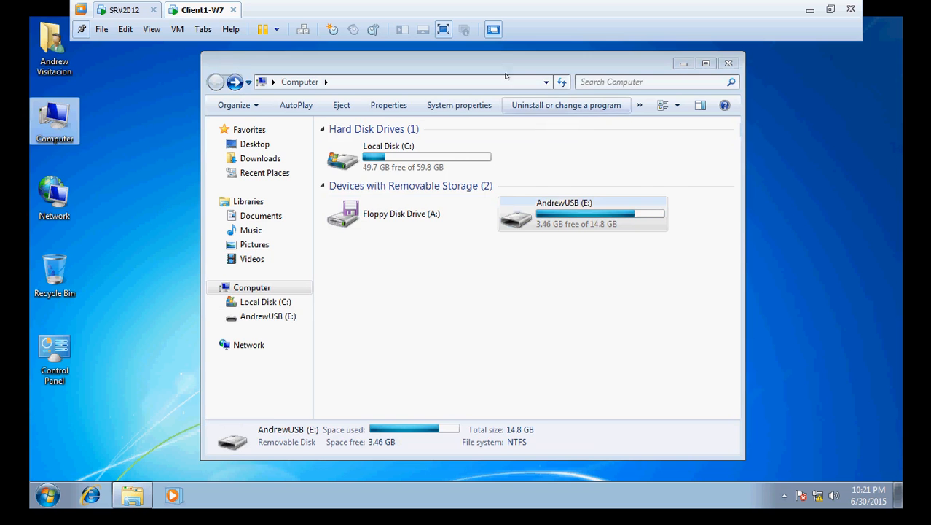
left_click_drag(500, 64, 720, 48)
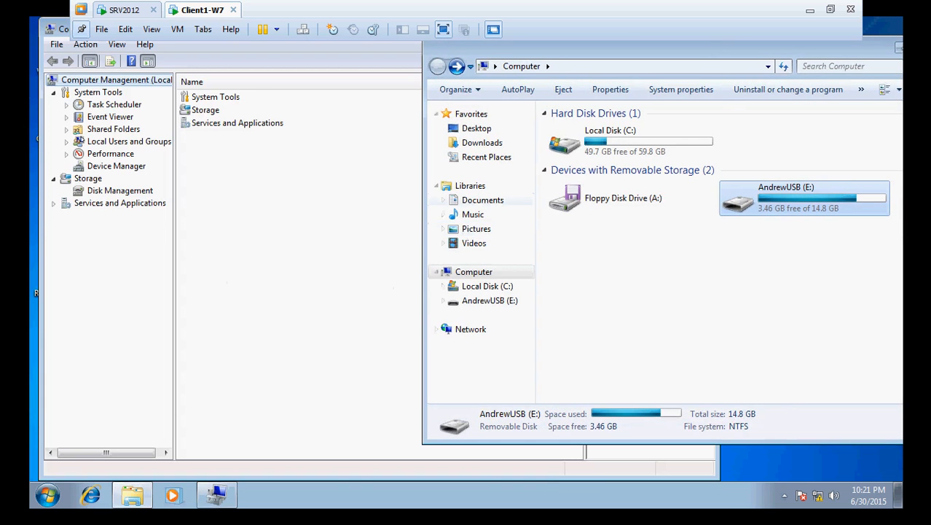
Step: In Device Manager, expand Computer, Display adapters and Disk drives to show the Kingston DT 101 G2 USB Device
left_click(121, 190)
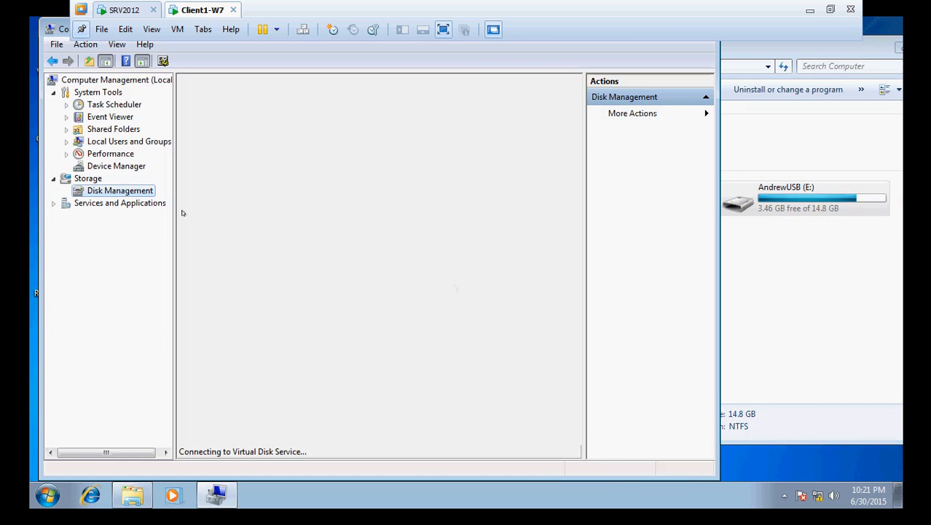
left_click(113, 166)
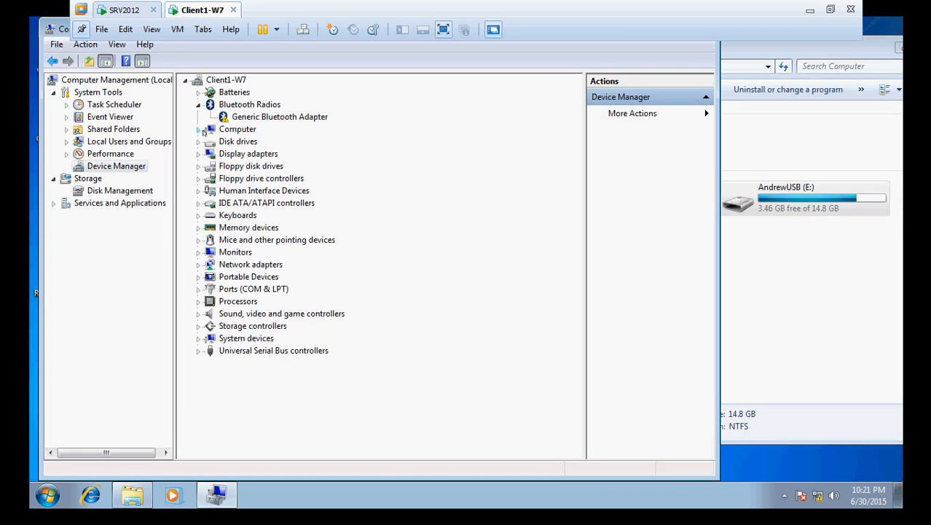
left_click(204, 131)
left_click(199, 164)
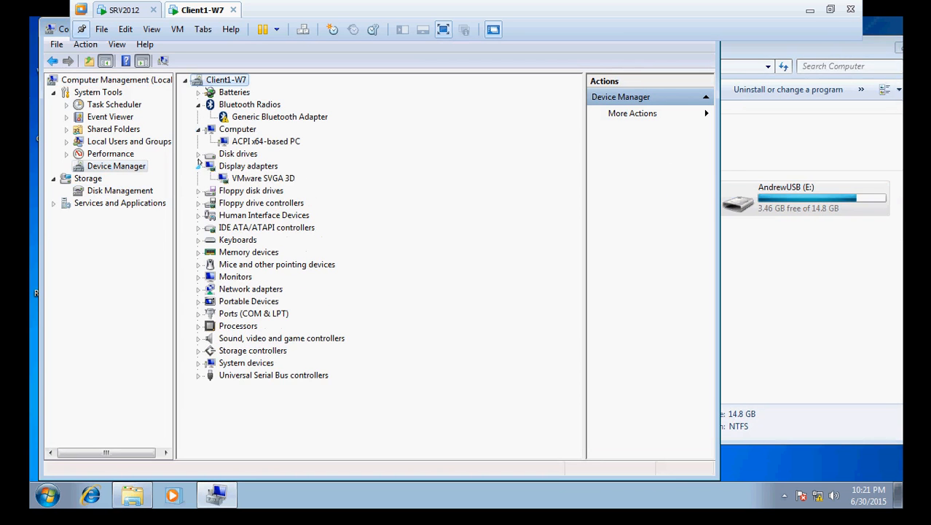
left_click(197, 154)
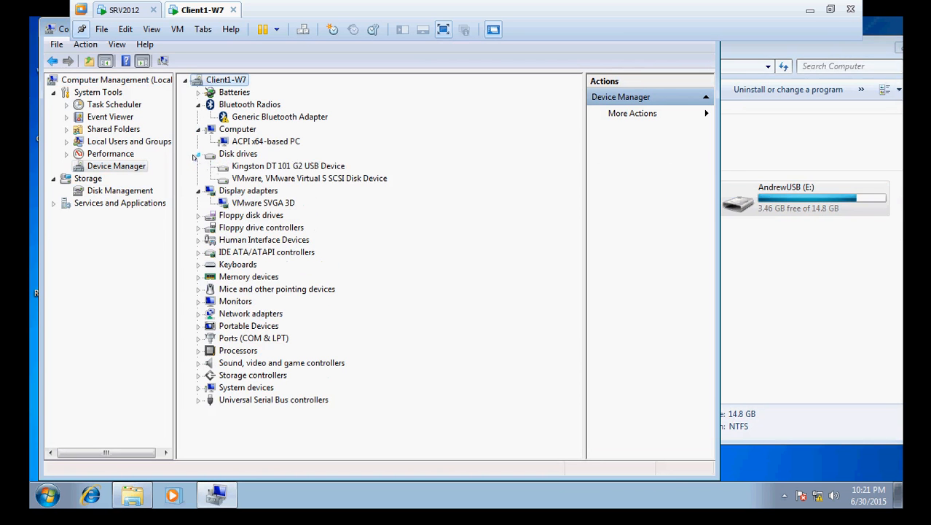
left_click(267, 167)
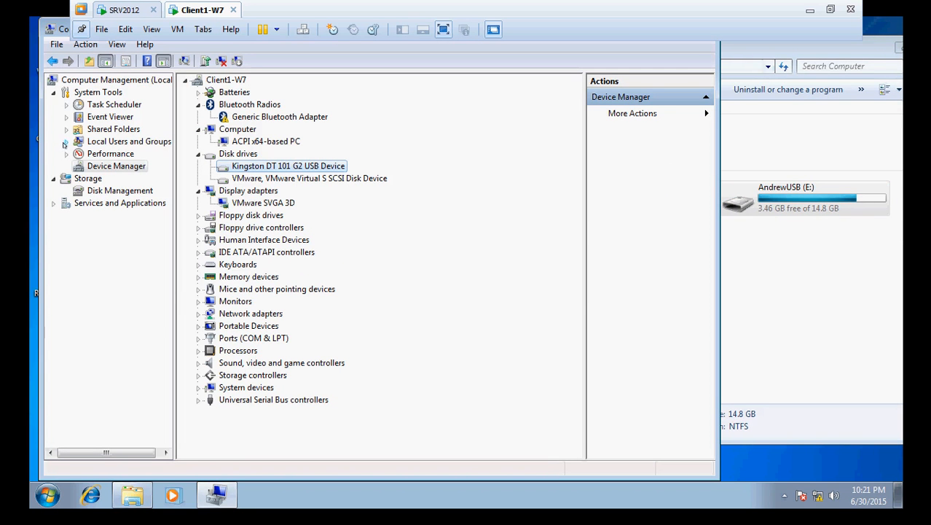
Step: Glance at SRV2012, return to Client1-W7, and expand Local Users and Groups
left_click(122, 10)
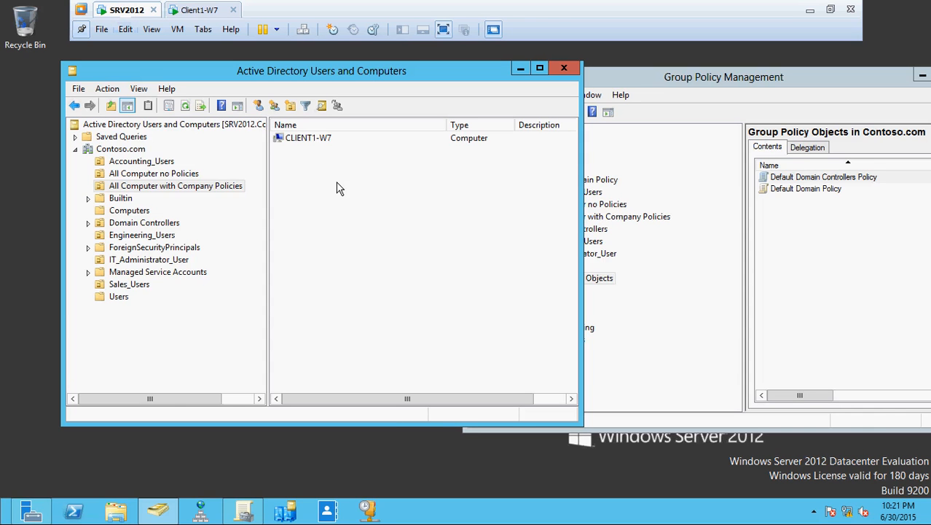
left_click(201, 9)
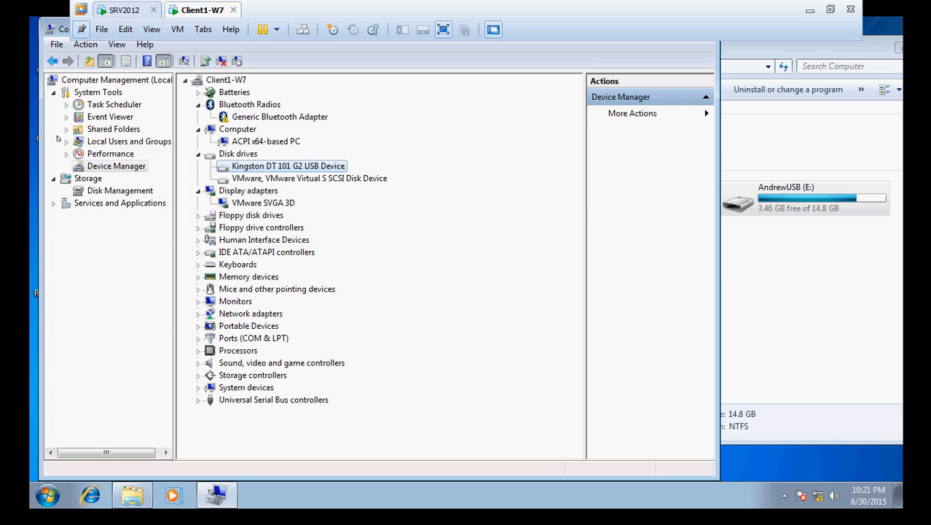
left_click(66, 141)
Step: Delete the local ITContosoAdmin user account, confirming both warning prompts
left_click(100, 154)
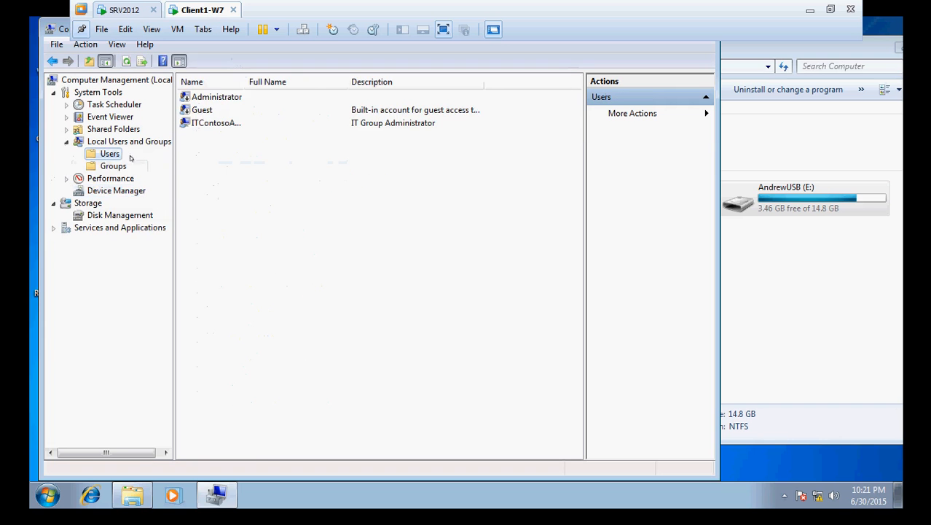
left_click(211, 124)
right_click(212, 124)
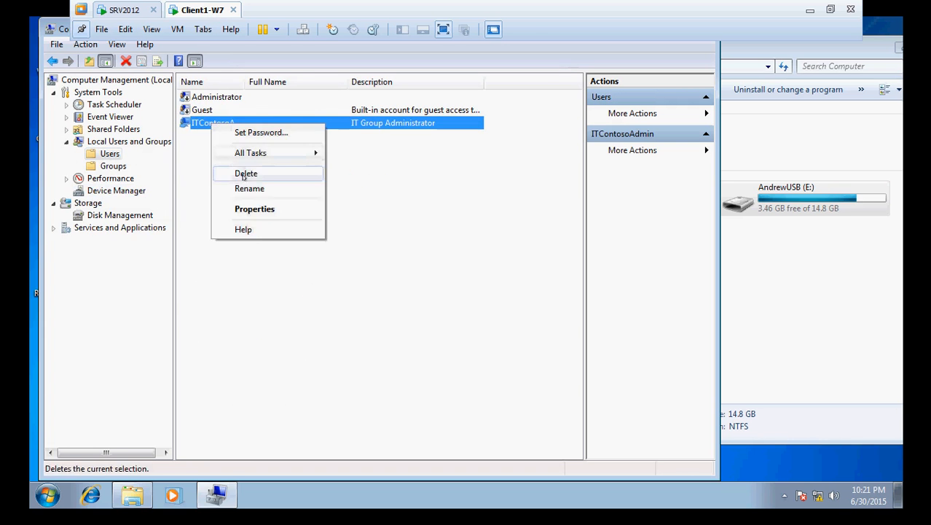
left_click(244, 172)
left_click(444, 310)
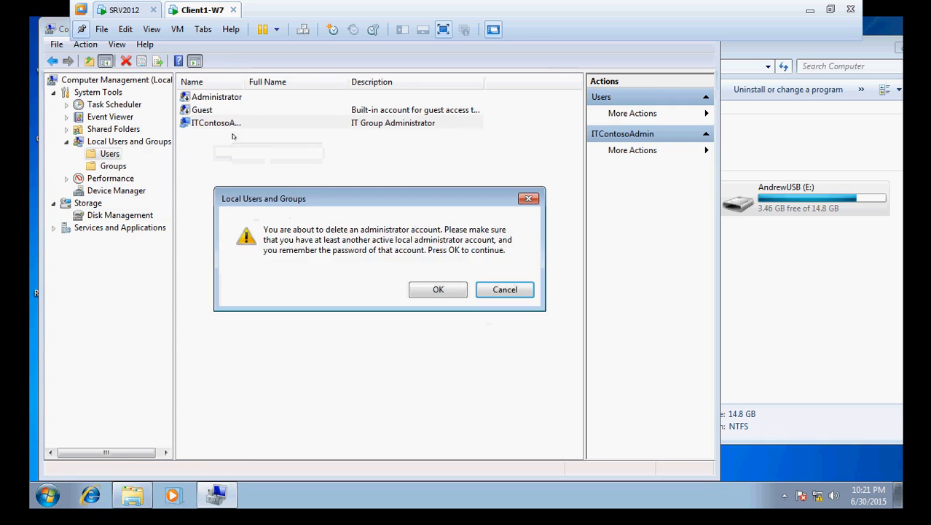
left_click(426, 289)
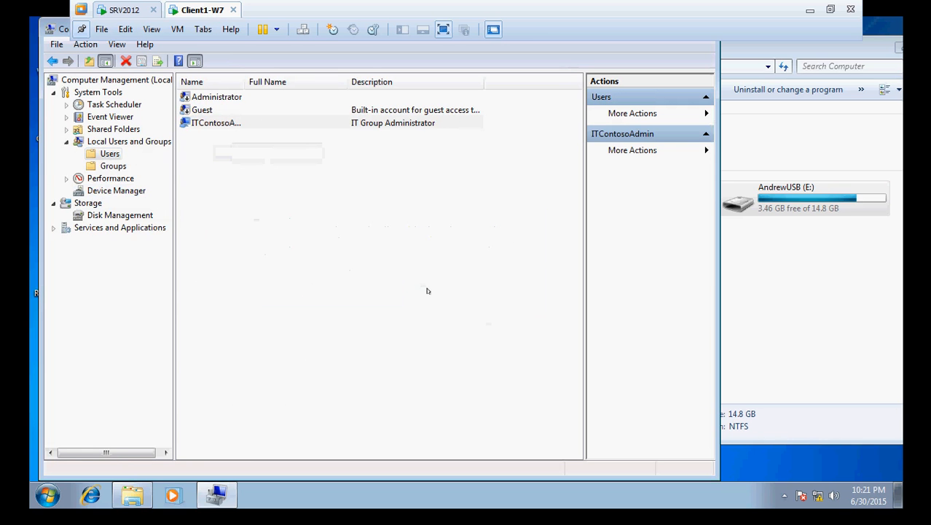
left_click(202, 98)
Step: Re-enable the built-in Administrator by unchecking Account is disabled and applying
right_click(203, 100)
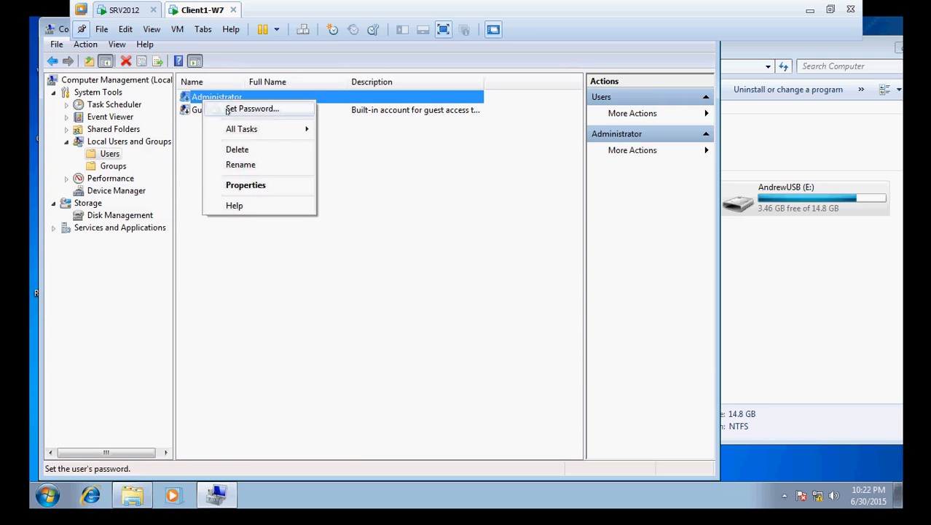
left_click(252, 109)
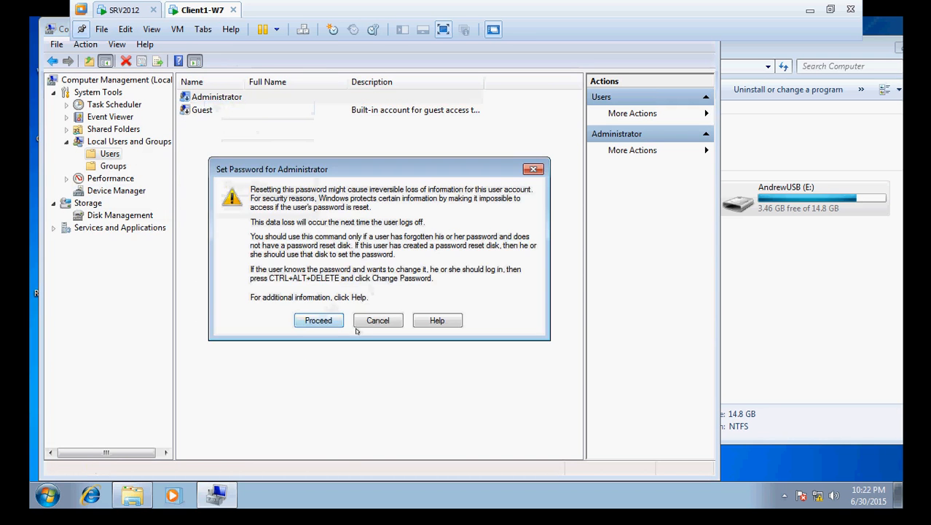
left_click(375, 321)
right_click(221, 97)
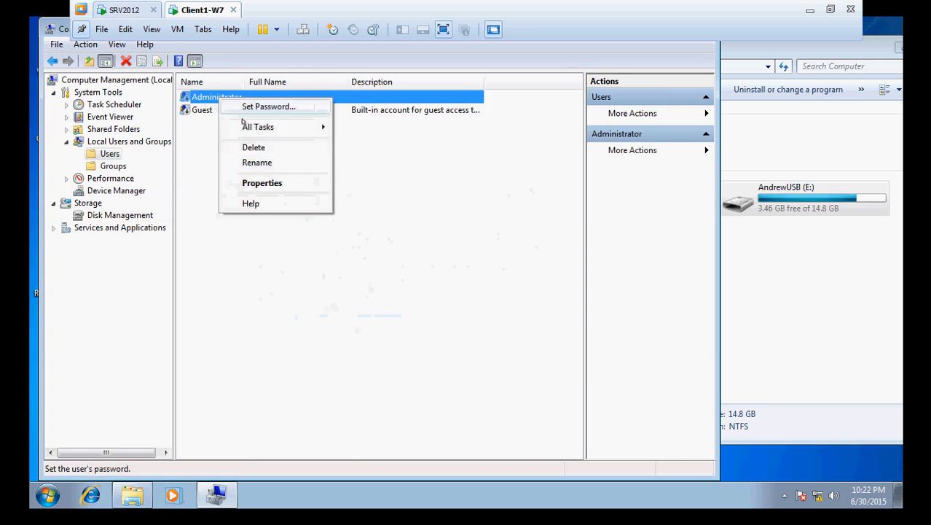
left_click(259, 185)
left_click(263, 281)
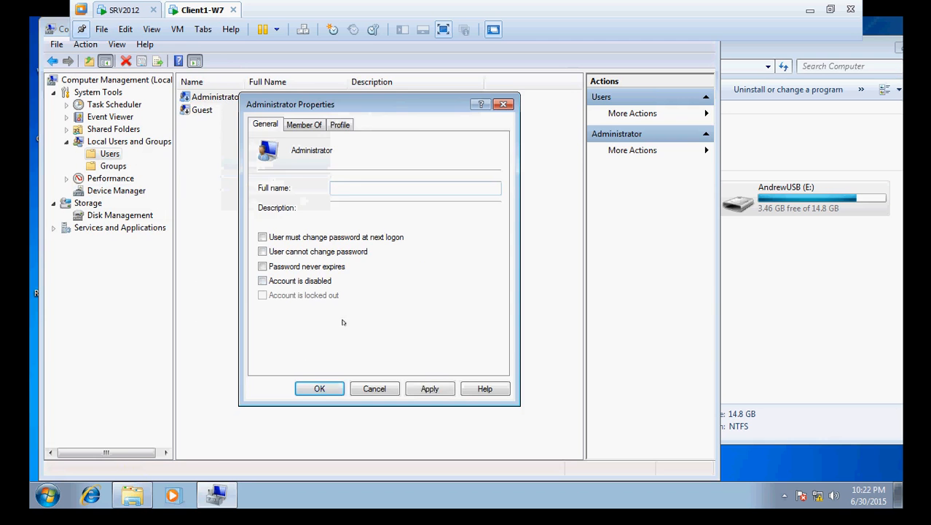
left_click(430, 386)
left_click(310, 387)
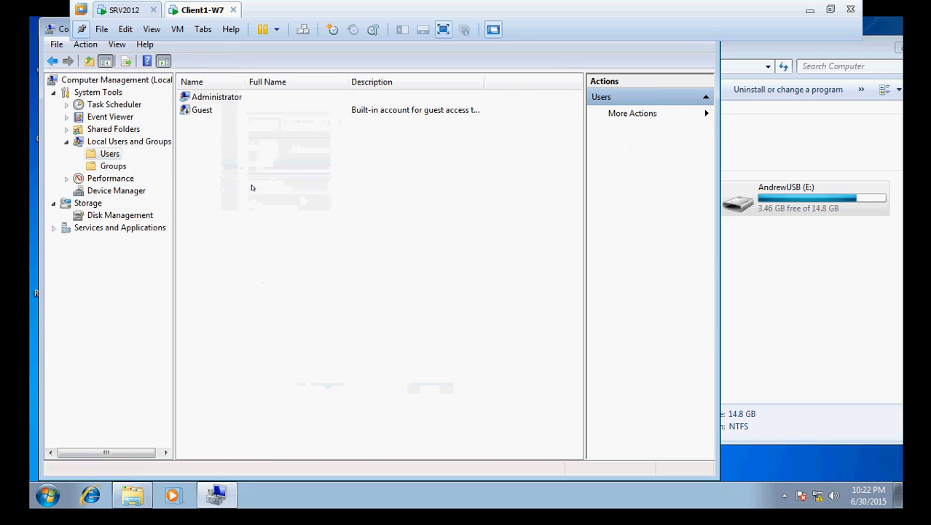
Step: Set a new Administrator password, entering and confirming it past the reset warning
right_click(214, 97)
left_click(235, 106)
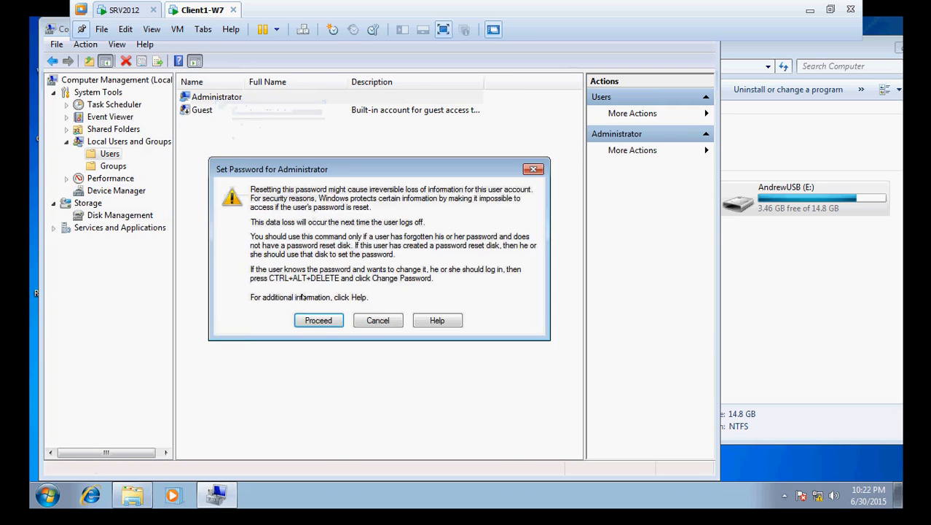
left_click(304, 319)
type("P")
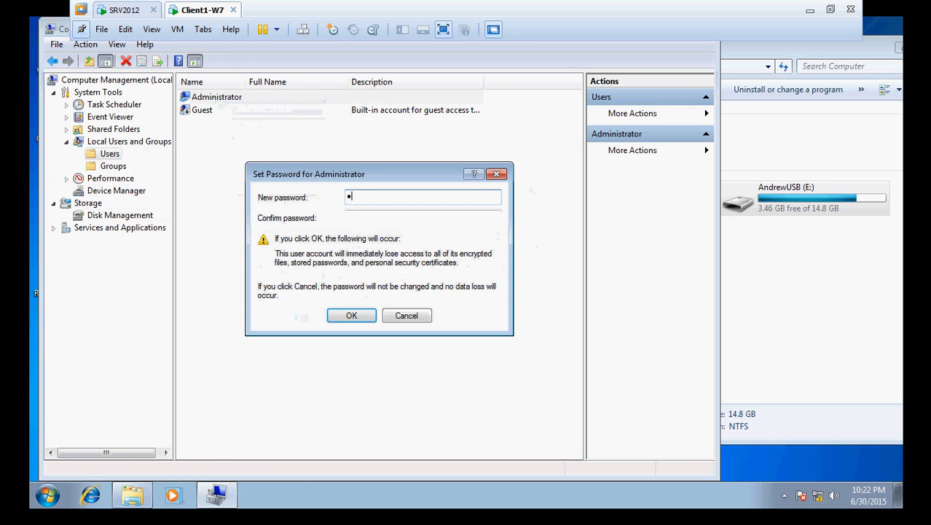
type("a$$w0r")
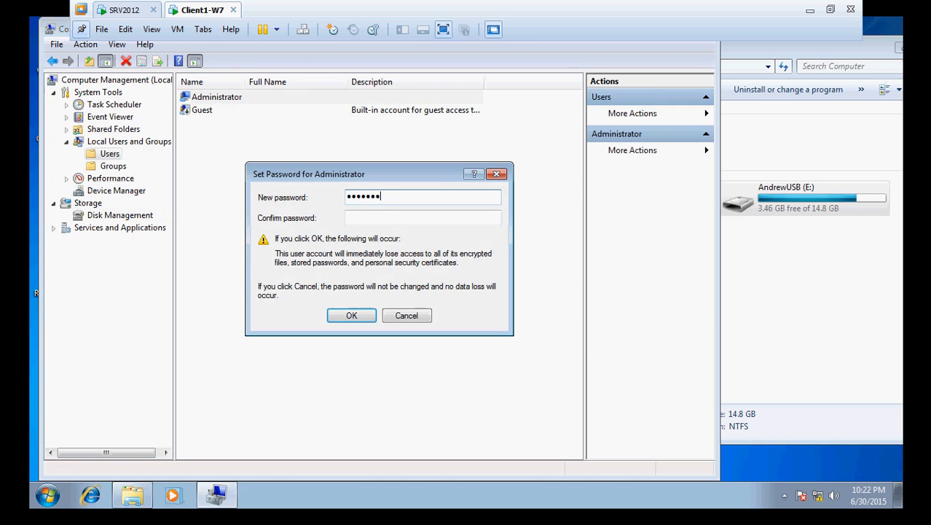
key("Tab")
type("Pa$$w0rd12")
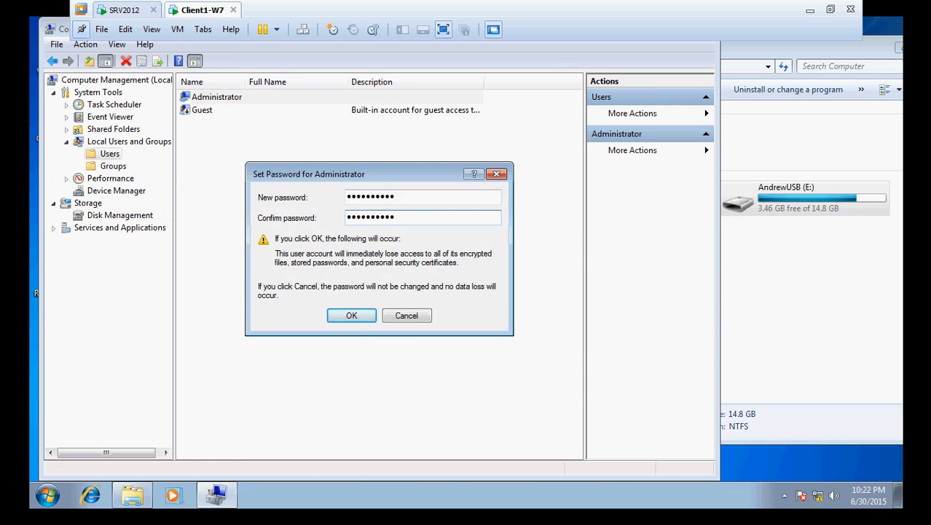
left_click(352, 316)
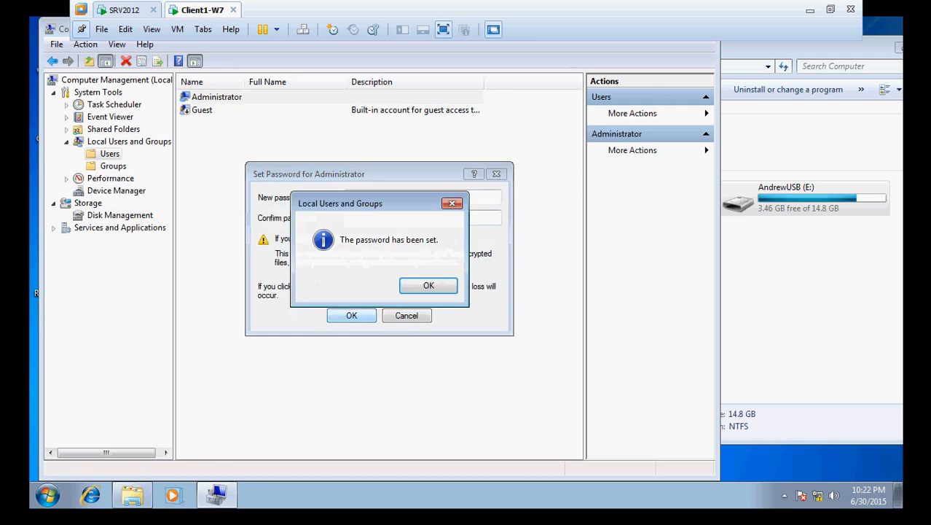
left_click(422, 282)
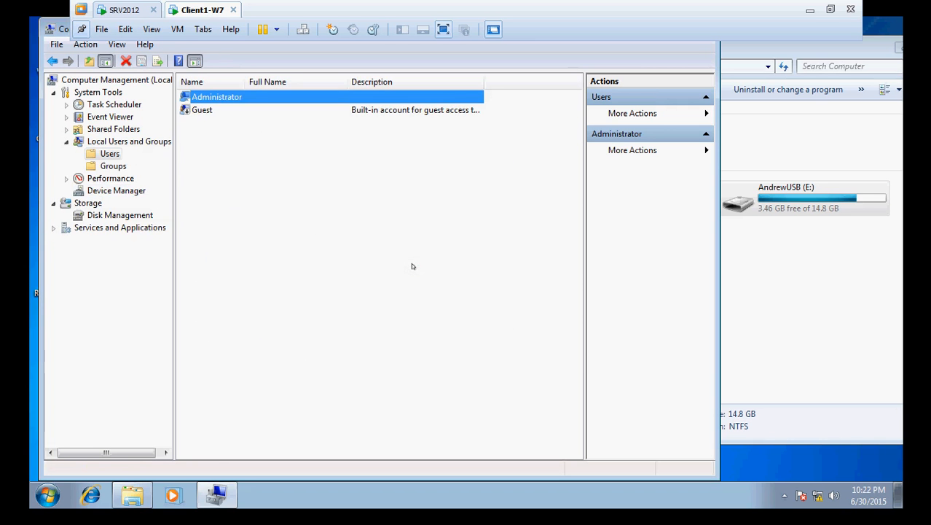
left_click(412, 266)
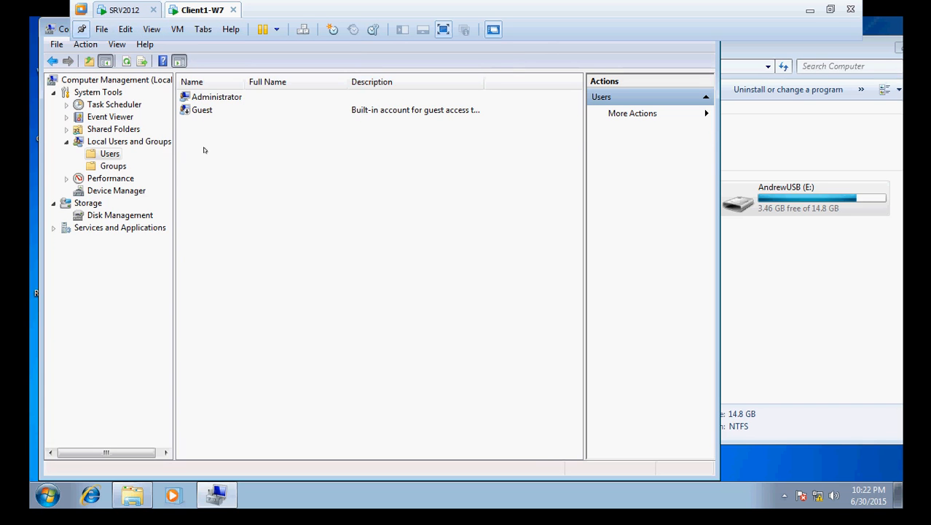
Step: Review the built-in Administrator account's group memberships without changing anything
left_click(206, 100)
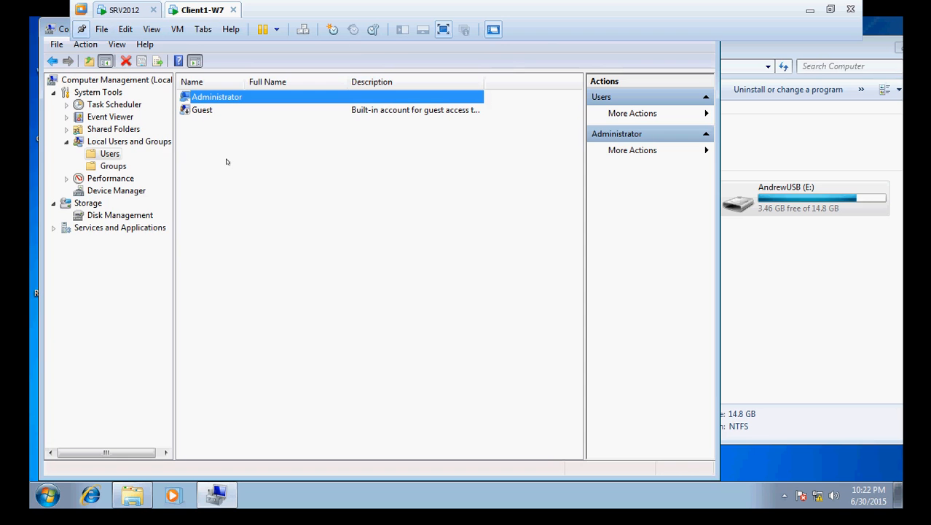
left_click(109, 166)
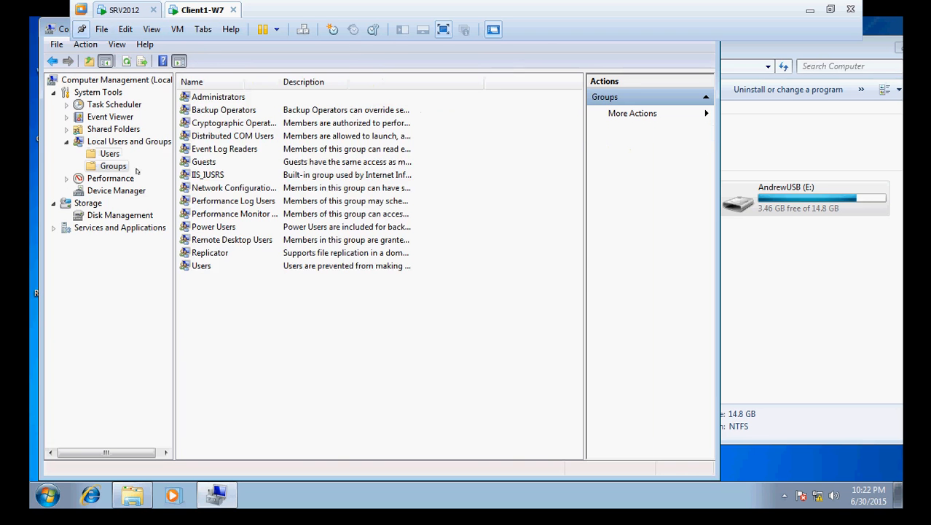
left_click(110, 154)
left_click(217, 99)
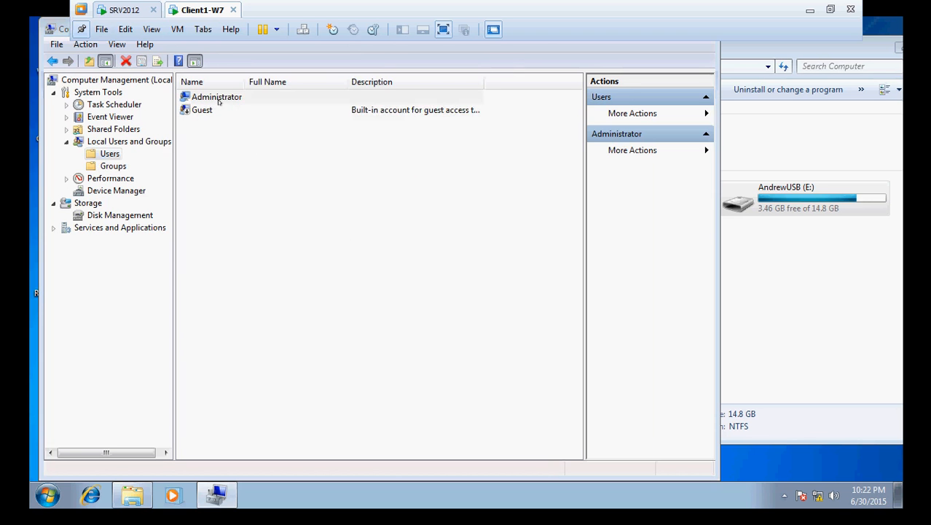
double_click(218, 102)
left_click(304, 125)
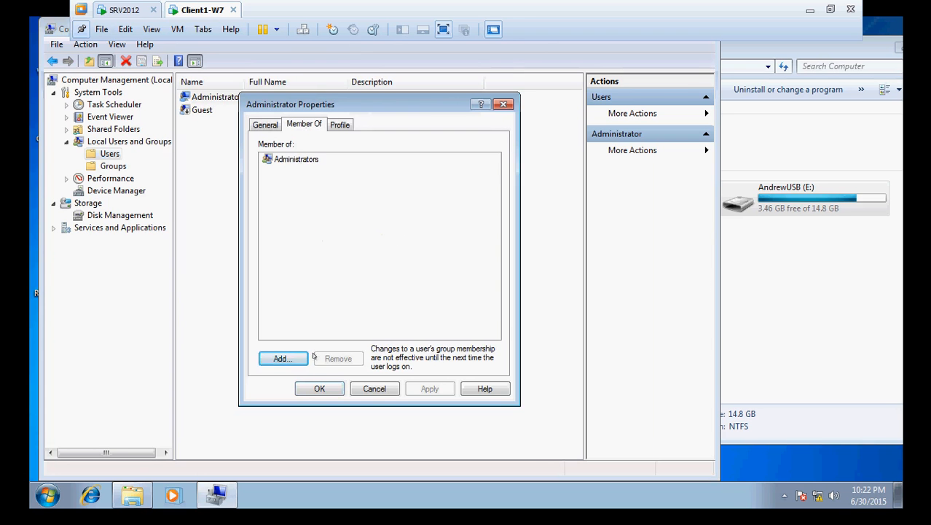
left_click(386, 388)
Step: Remove CONTOSO\IT_Administrator_User and CONTOSO\Domain Admins from the local Administrators group and save
left_click(111, 167)
left_click(208, 99)
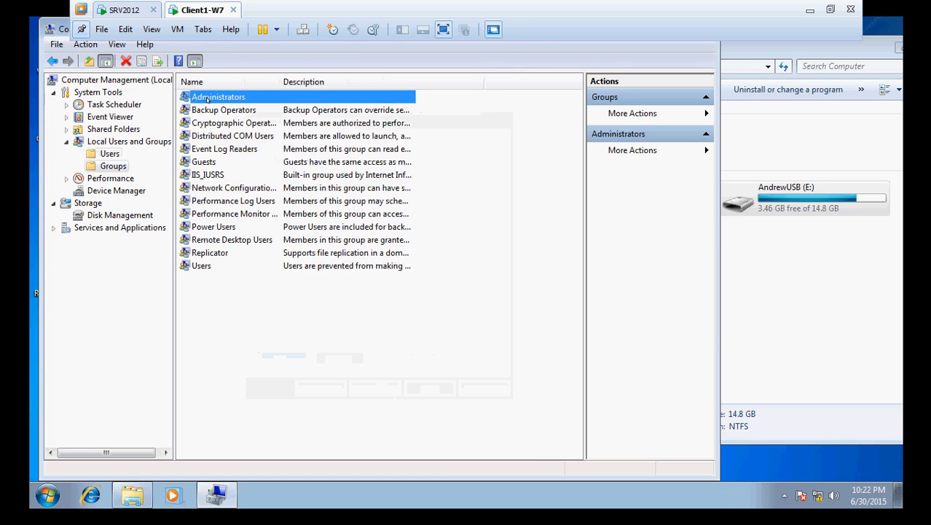
double_click(208, 100)
left_click(315, 255)
left_click(356, 360)
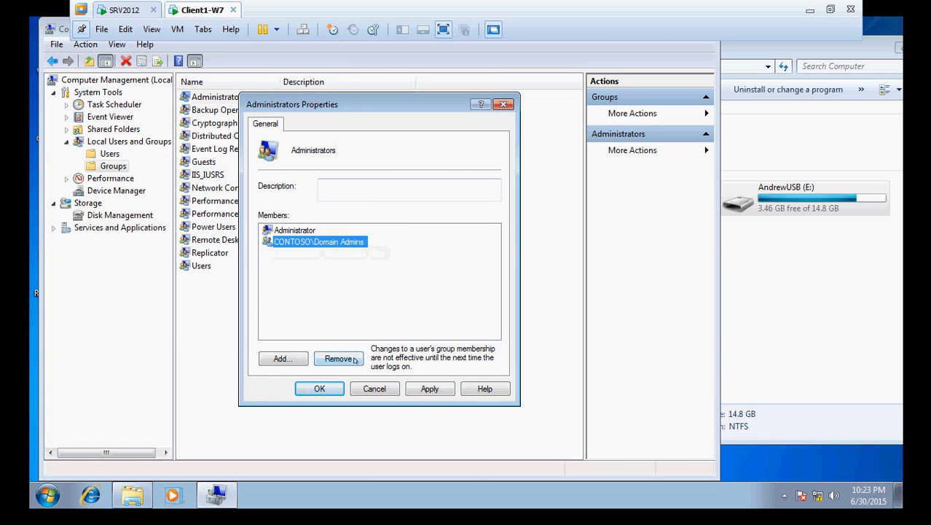
left_click(355, 360)
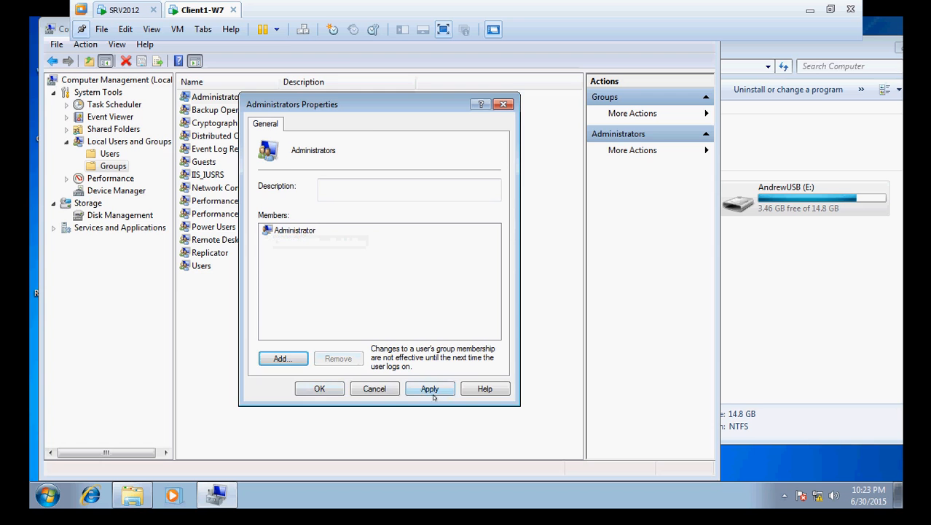
left_click(431, 393)
left_click(310, 390)
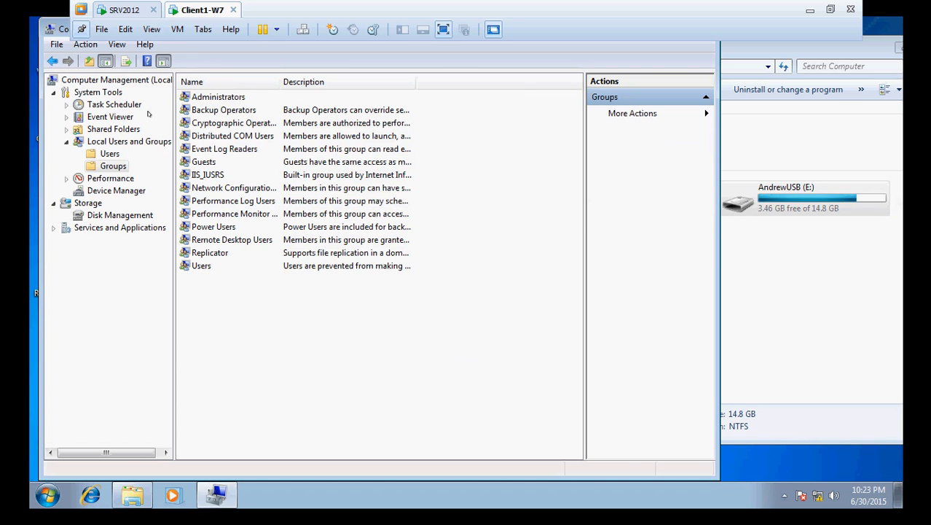
left_click(94, 155)
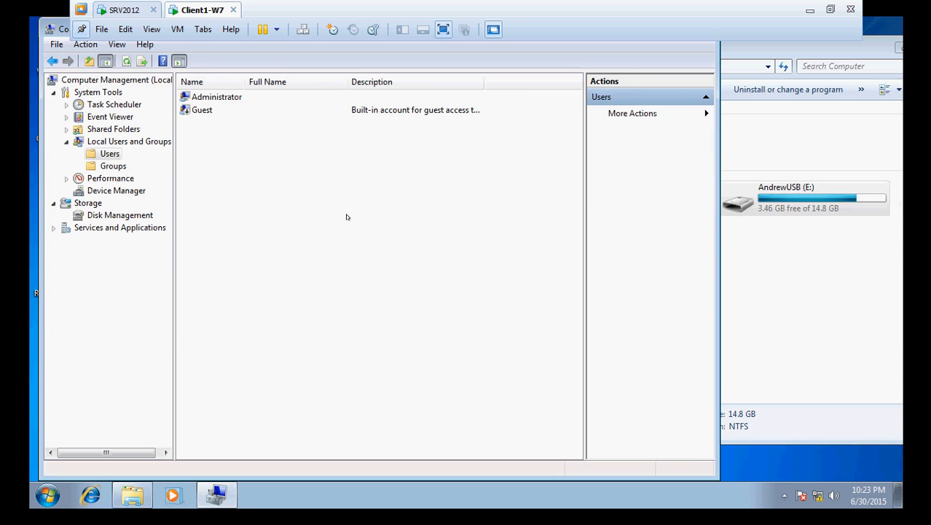
left_click(123, 9)
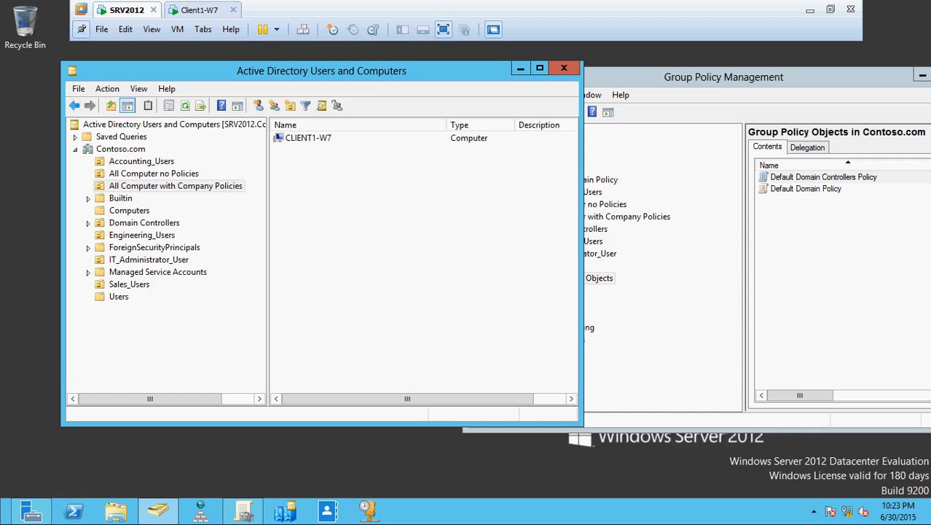
Step: Bring Group Policy Management forward on SRV2012 and close it
left_click(180, 188)
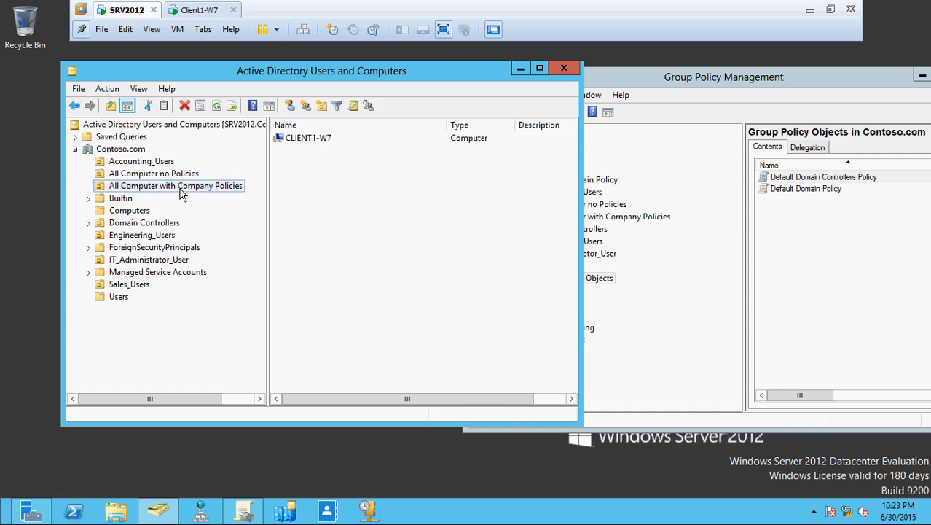
left_click(428, 253)
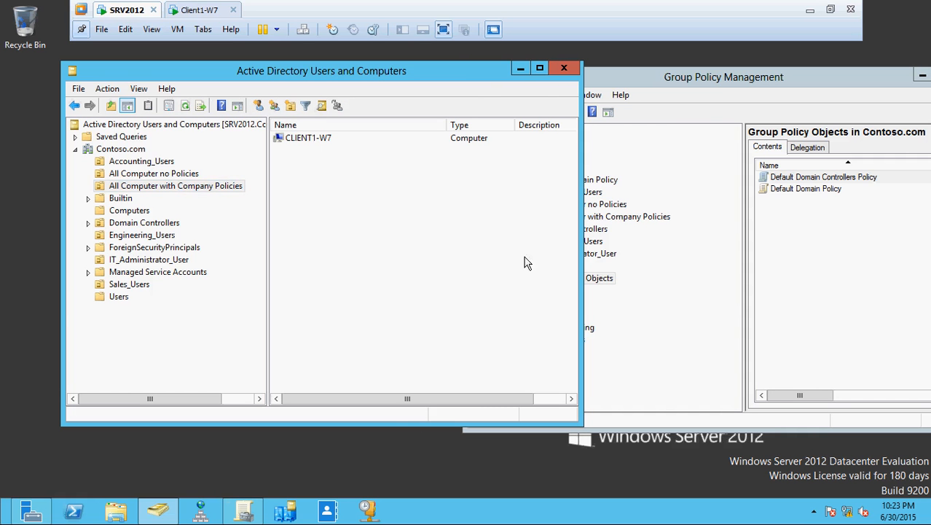
left_click(616, 77)
left_click_drag(606, 81, 354, 64)
left_click(708, 57)
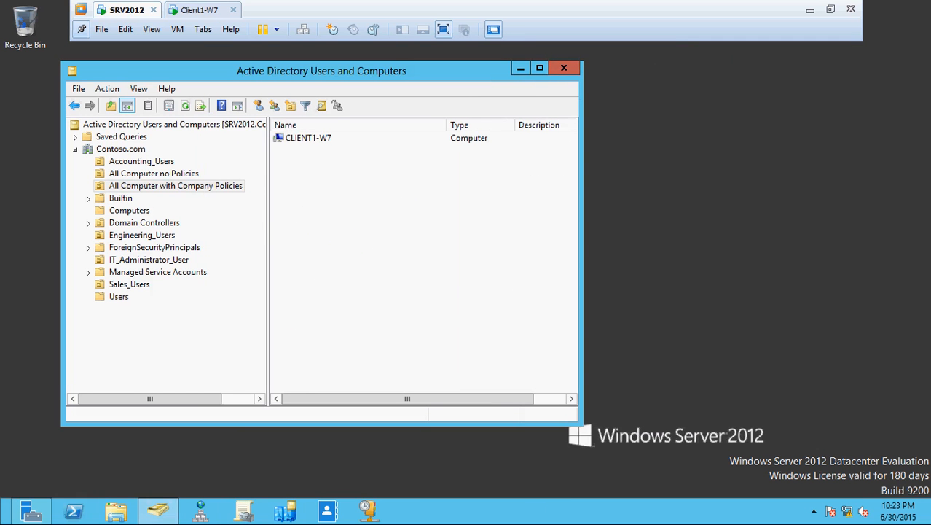
Step: Reopen Group Policy Management maximized and expand the Group Policy Objects container
left_click(248, 515)
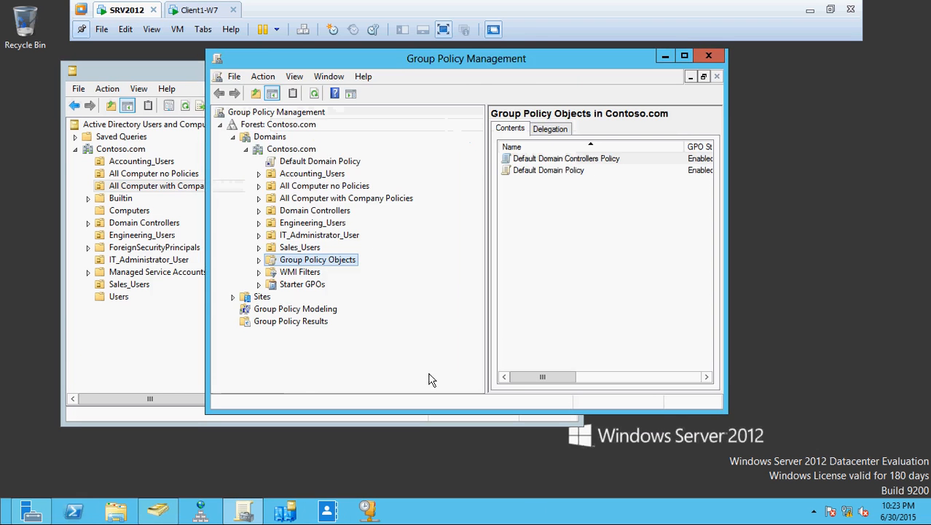
left_click_drag(397, 60, 430, 75)
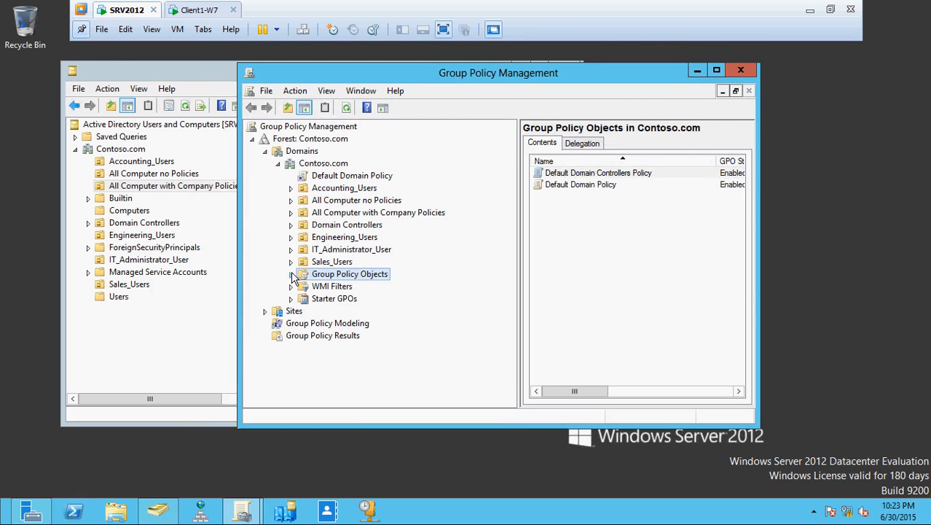
left_click(717, 70)
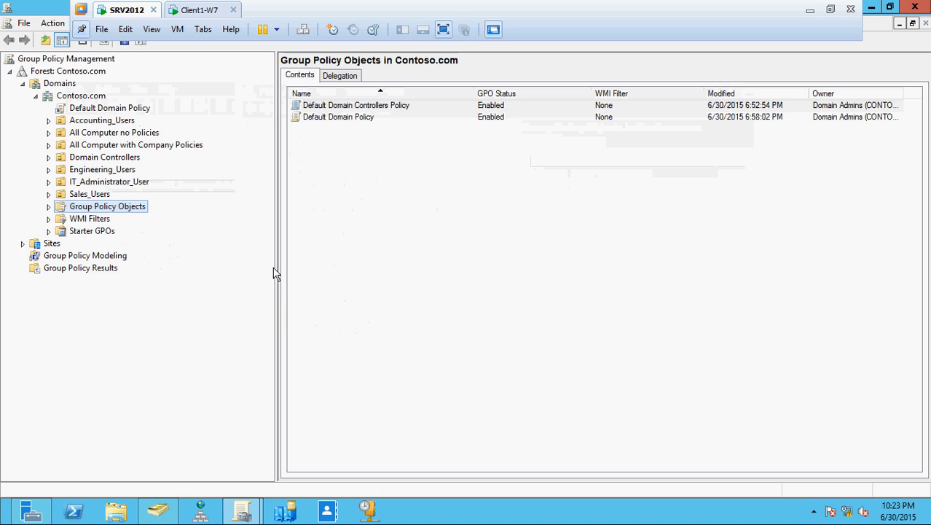
left_click(49, 207)
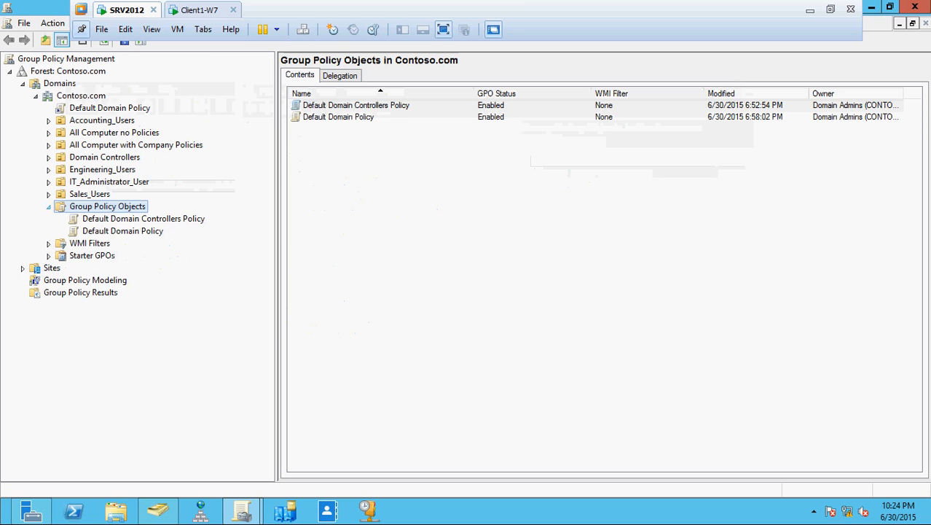
Step: Create a new GPO named 'Contoso Local Admin Security Policy' under Group Policy Objects
right_click(131, 210)
left_click(155, 218)
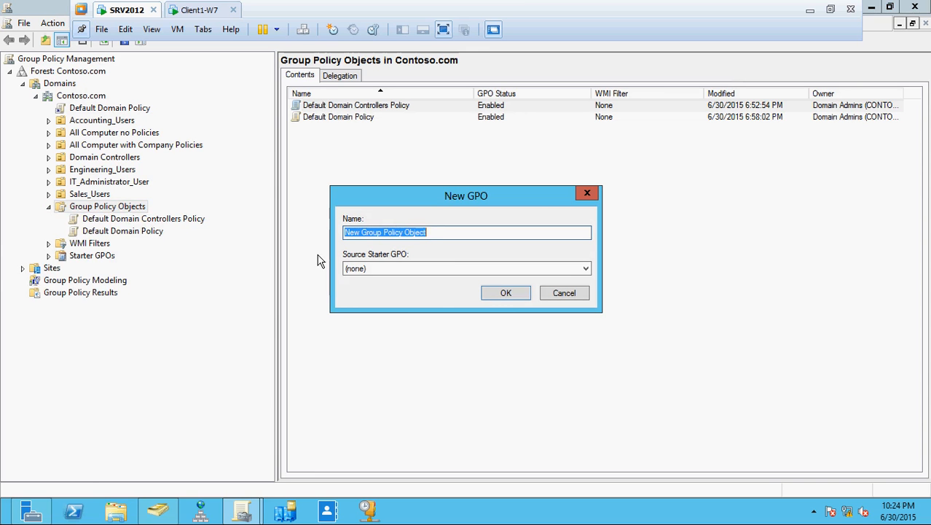
type("ontoso")
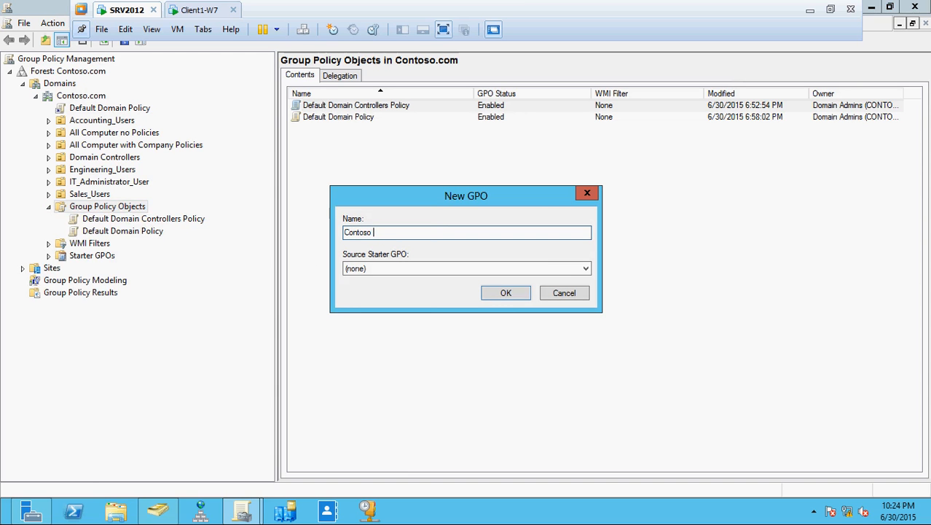
type(" Local Admin Security Policy")
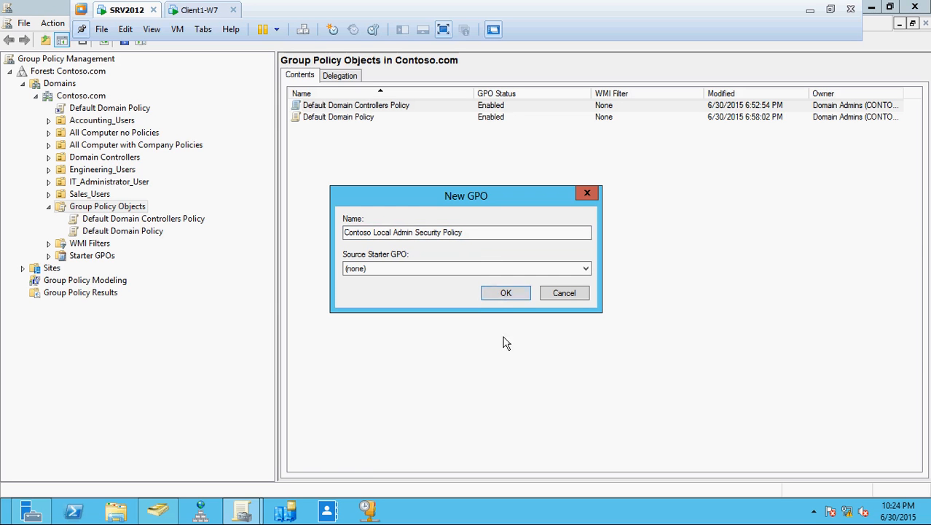
left_click(503, 298)
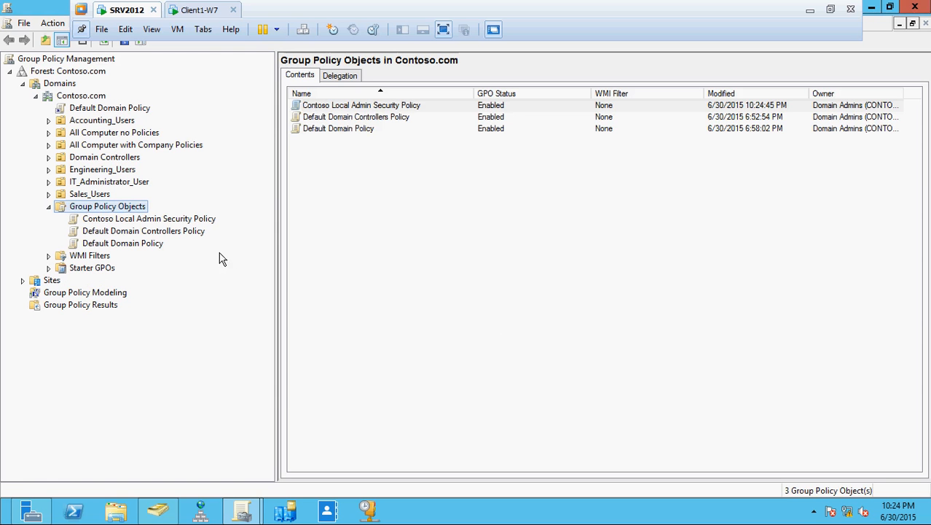
right_click(184, 219)
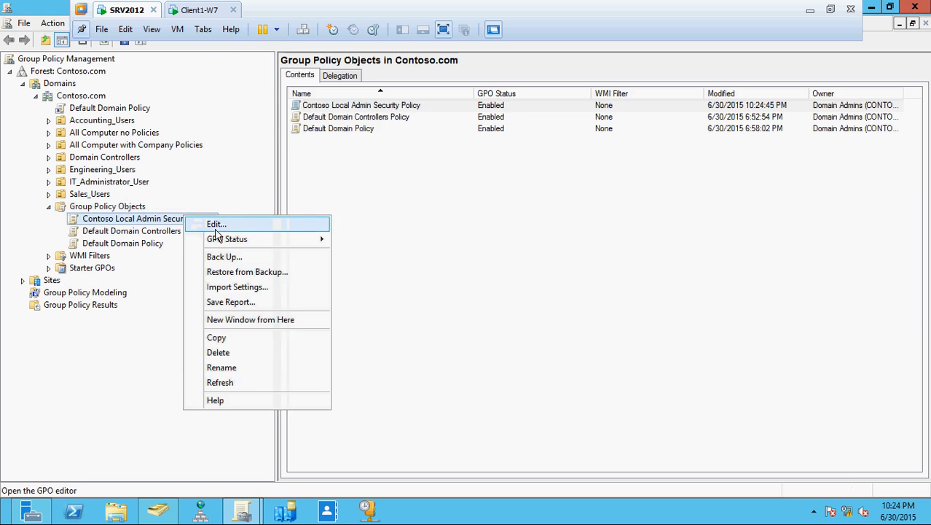
Step: Open the new policy in a maximized editor with Computer Configuration Policies expanded and the tree widened
left_click(217, 224)
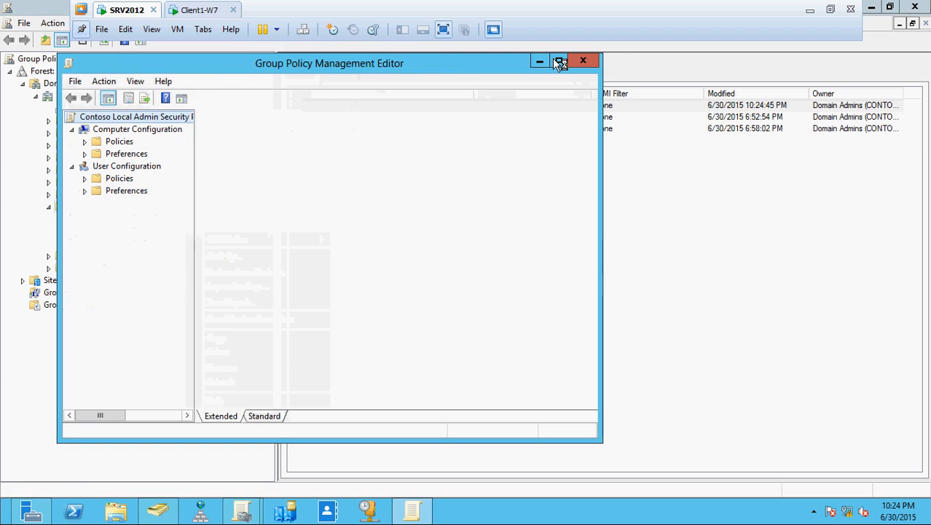
left_click(560, 61)
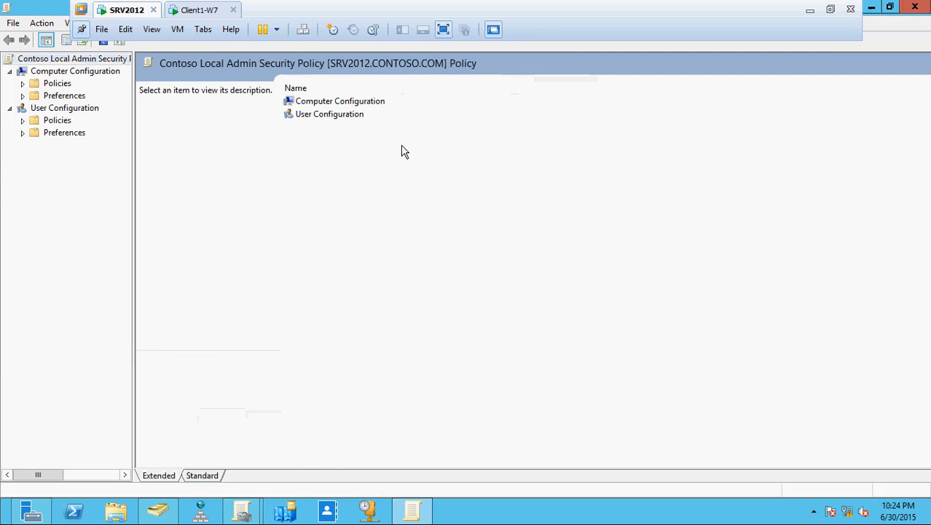
left_click(11, 109)
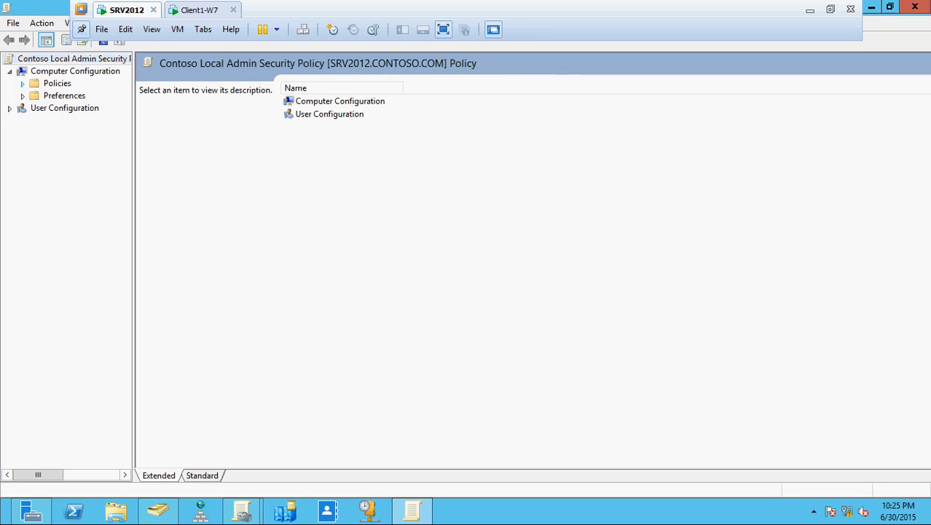
left_click(23, 83)
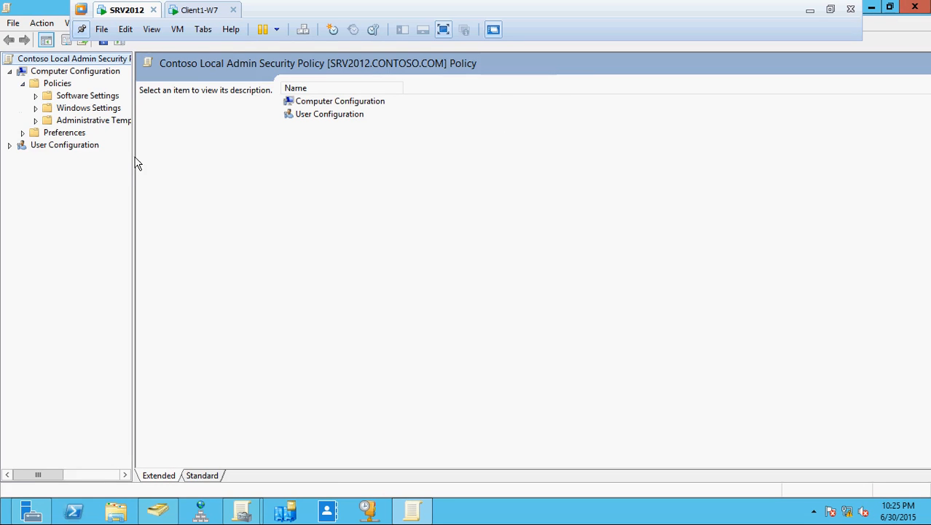
left_click_drag(135, 161, 250, 162)
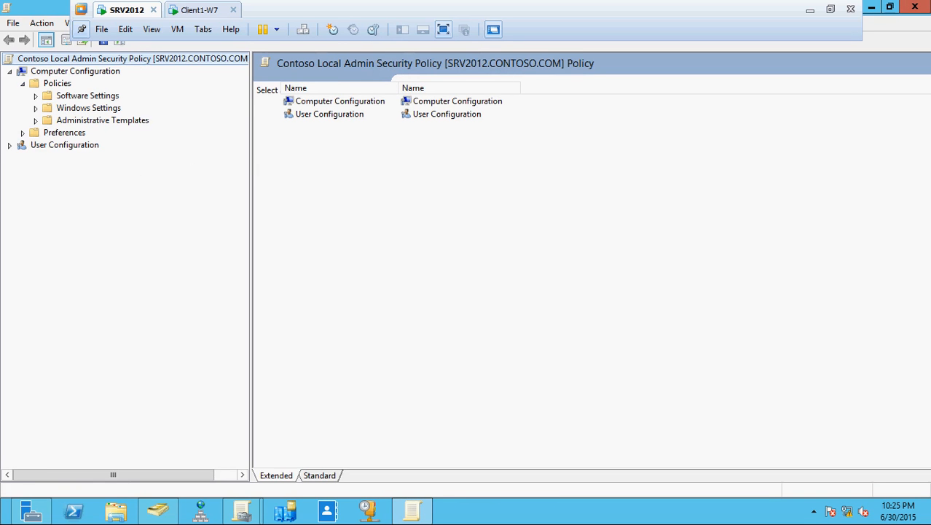
left_click(35, 120)
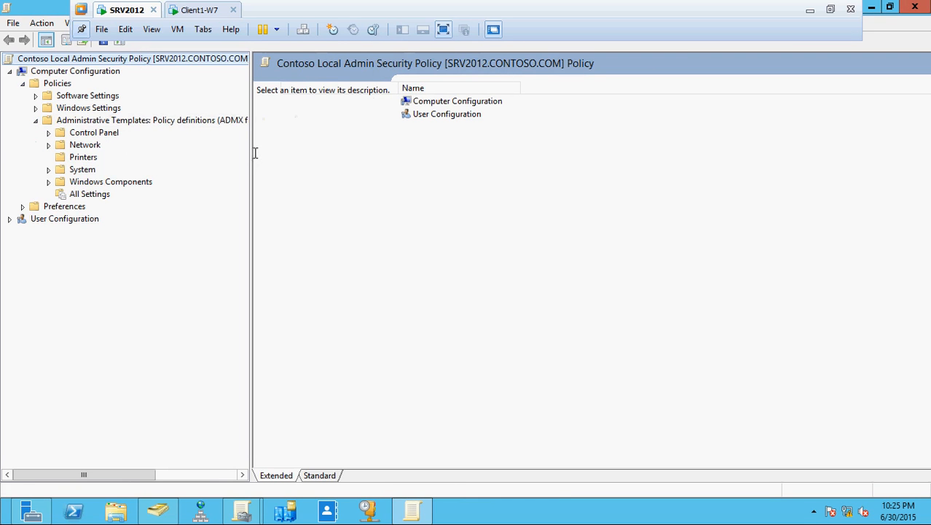
left_click_drag(250, 154, 310, 168)
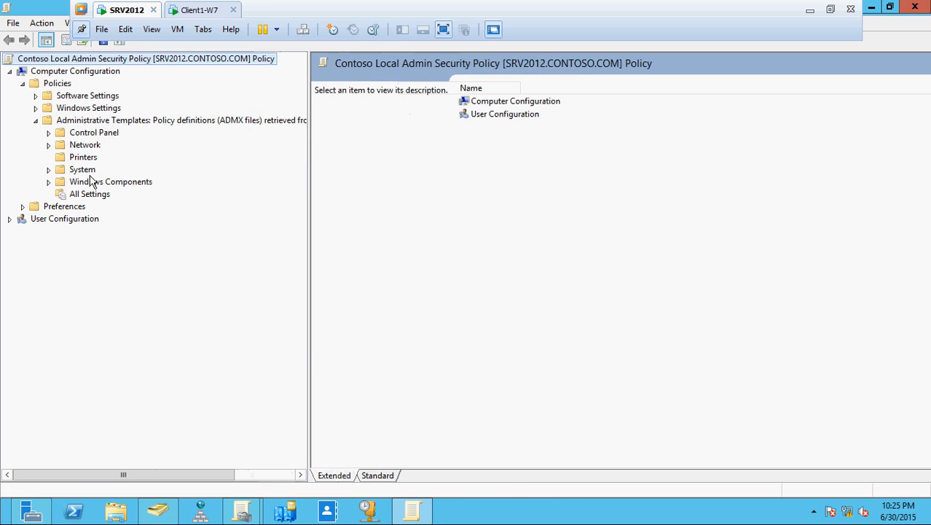
Step: Navigate Computer Configuration > Preferences > Control Panel Settings to Local Users and Groups
left_click(48, 169)
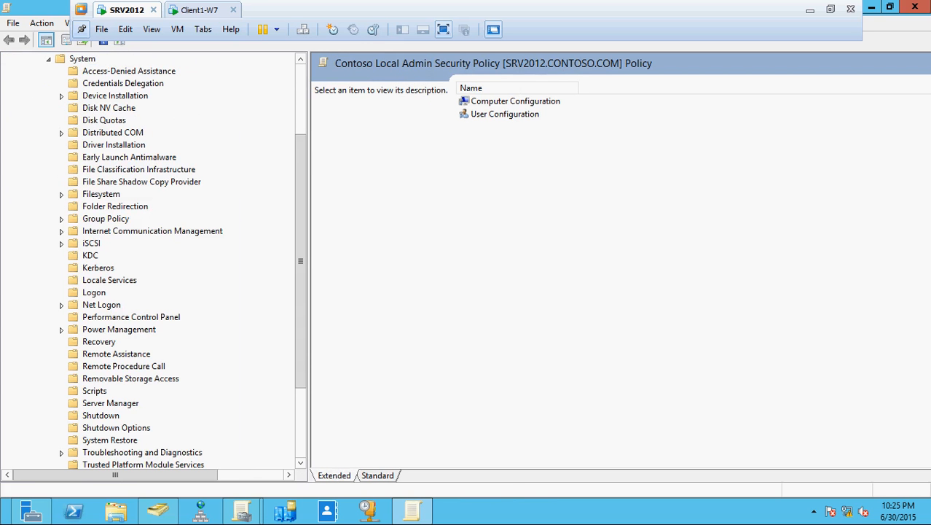
left_click_drag(302, 262, 170, 110)
left_click(49, 169)
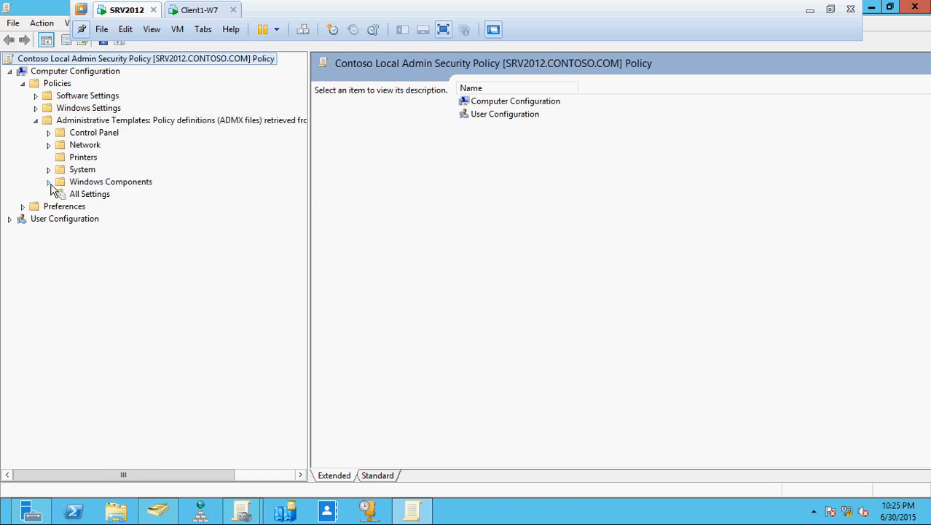
left_click(49, 182)
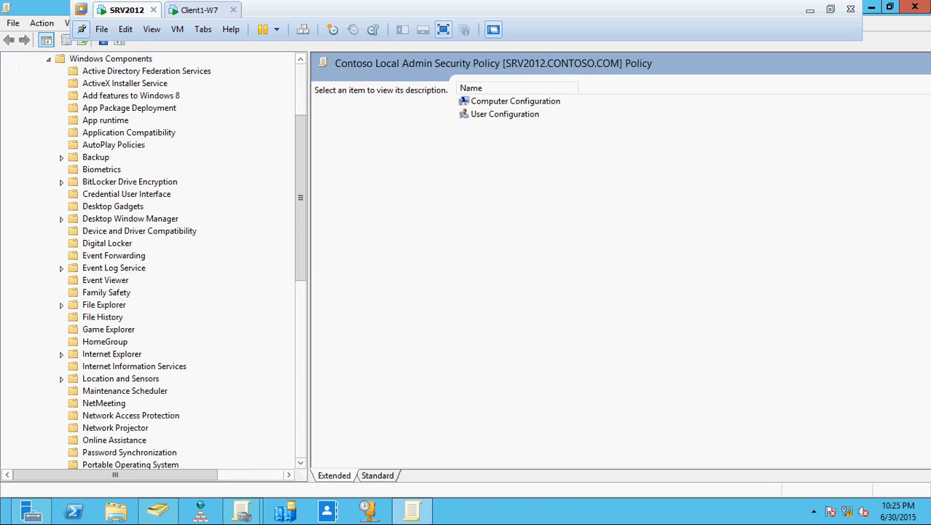
left_click(48, 58)
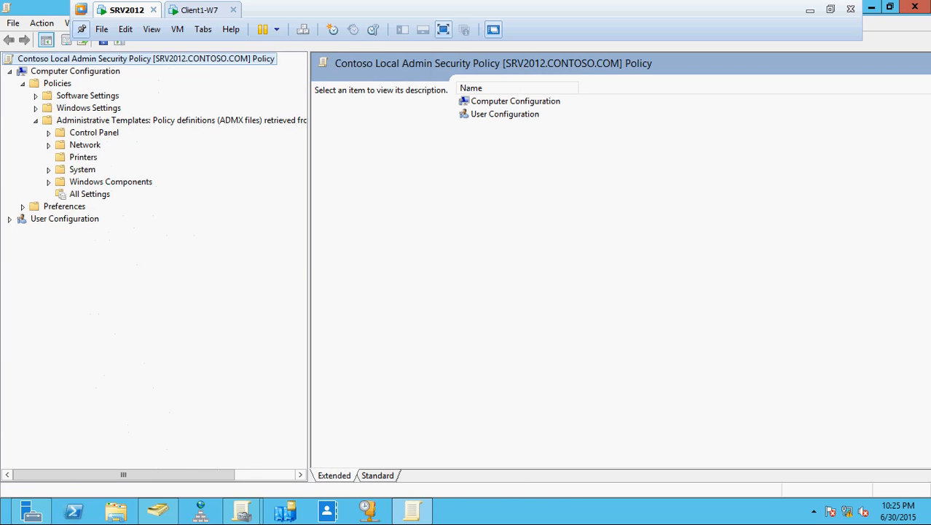
left_click(22, 207)
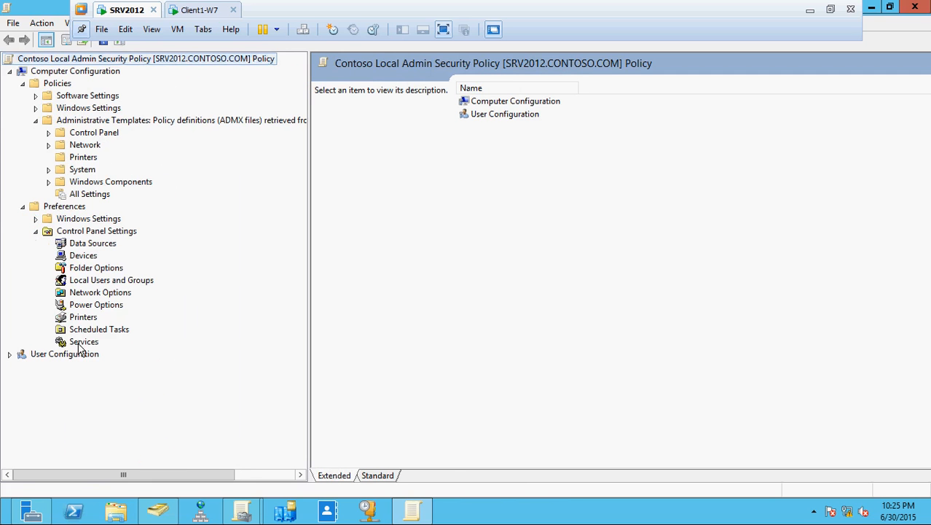
left_click(111, 282)
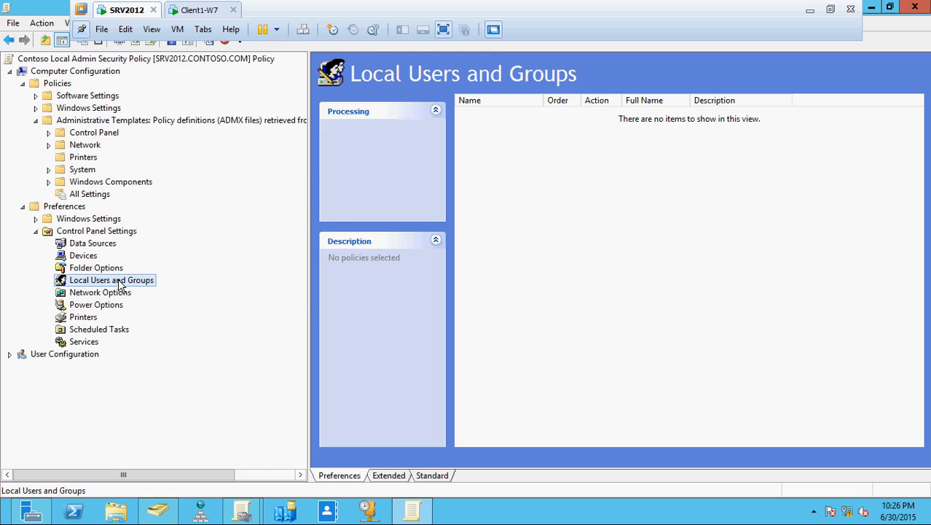
Step: Start a new Local User item with user name ITContosoAdministrator
right_click(118, 280)
mouse_move(180, 292)
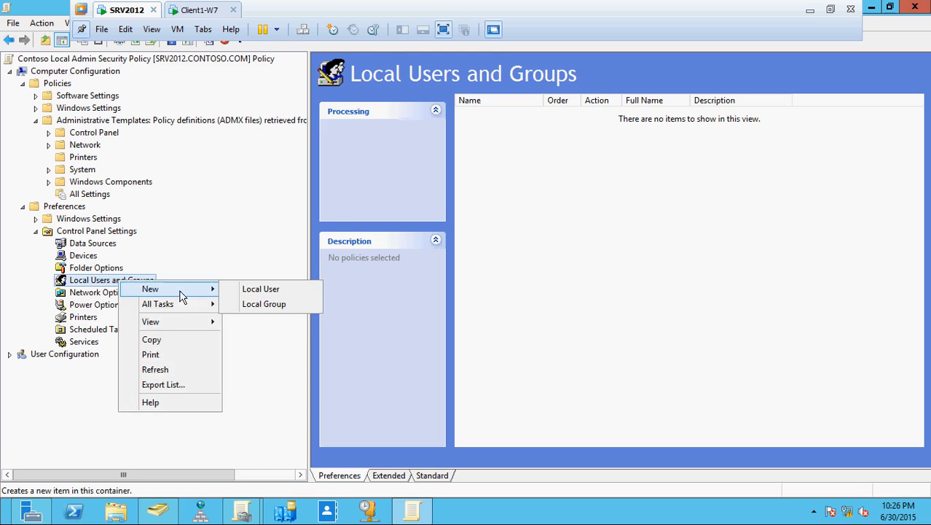
left_click(237, 291)
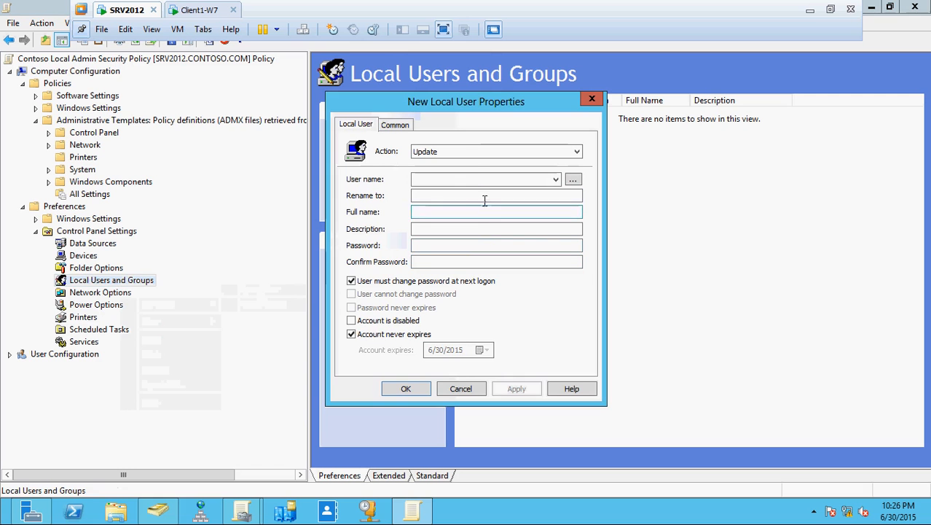
left_click(476, 178)
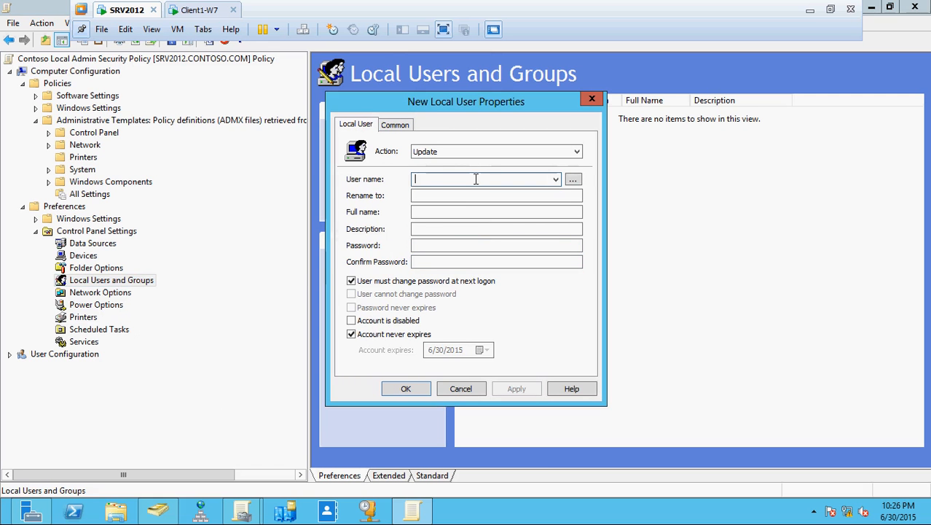
left_click(196, 13)
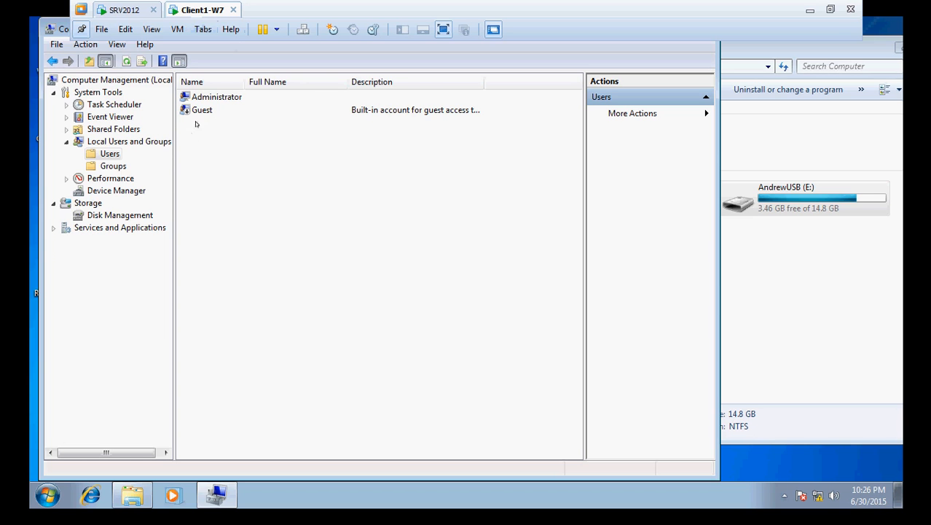
left_click(124, 11)
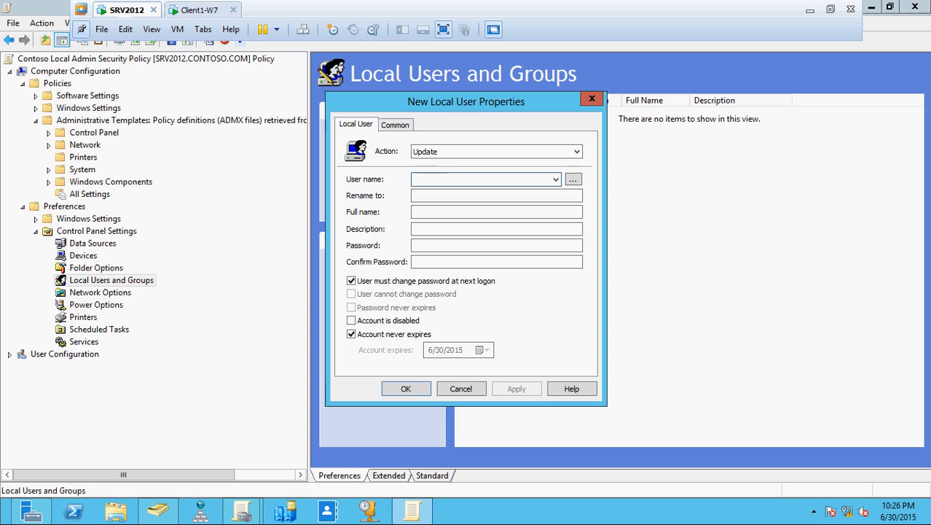
type("ITCont")
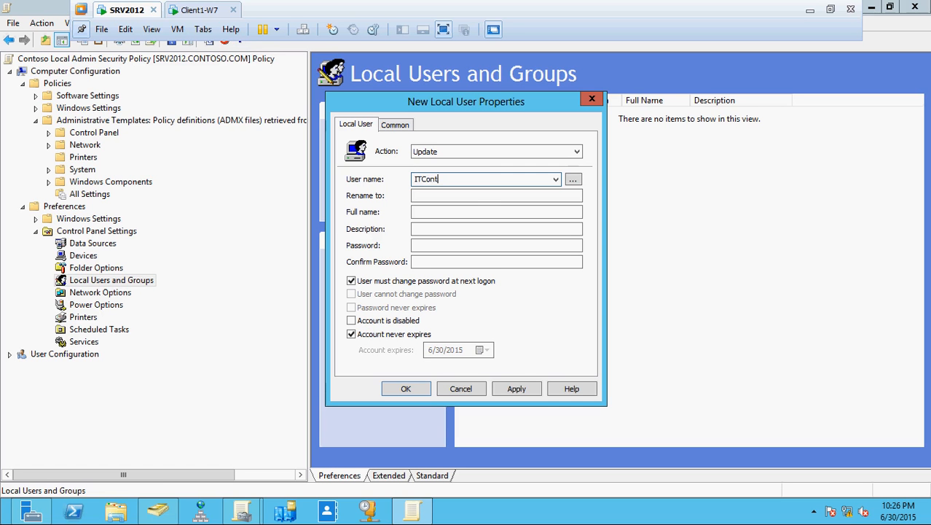
type("osoAdministrator")
Step: Give it the description 'IT Group Of Administrator' and enter and confirm the account password
left_click(422, 229)
type("I")
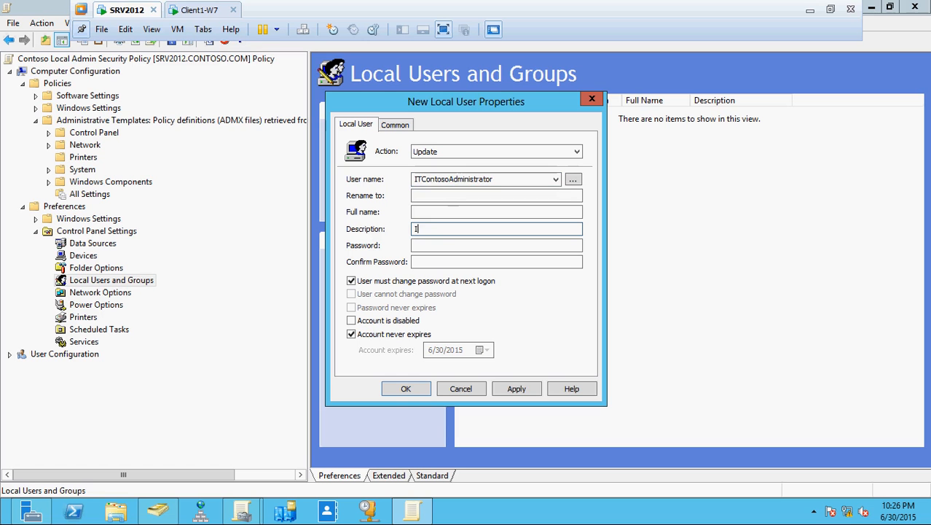
type("T Group Of Administrator")
left_click(465, 246)
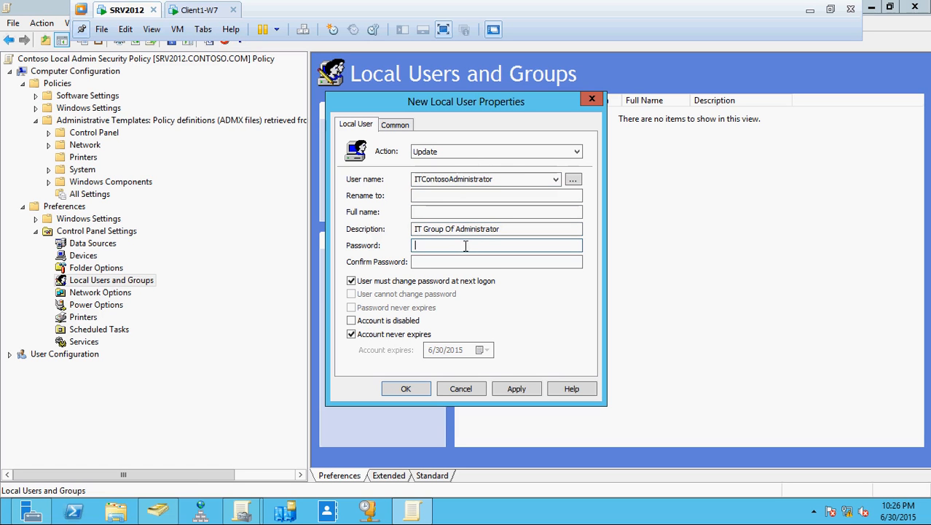
type("123")
key("BackSpace")
key("BackSpace")
type("1234567890")
key("Tab")
type("12345")
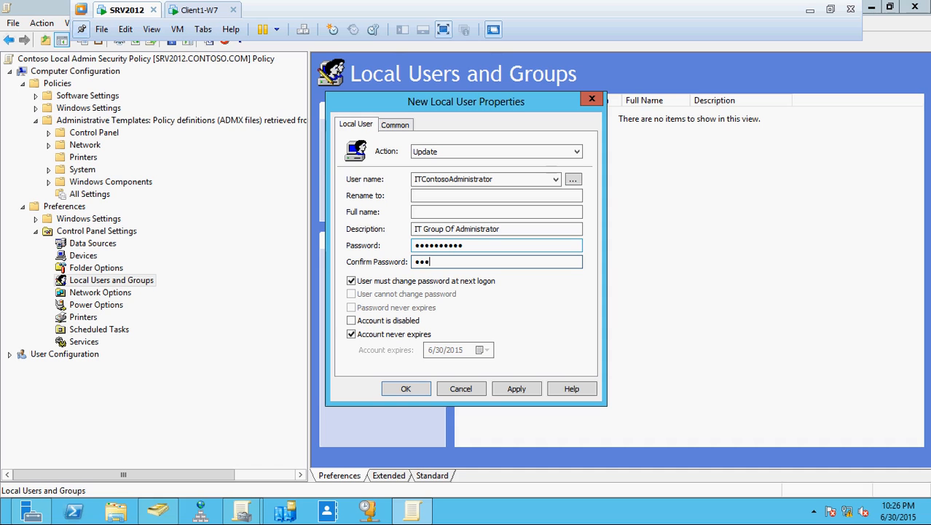
type("67890")
Step: Clear 'must change password', tick 'Password never expires' and 'User cannot change password', then save the user item
left_click(351, 281)
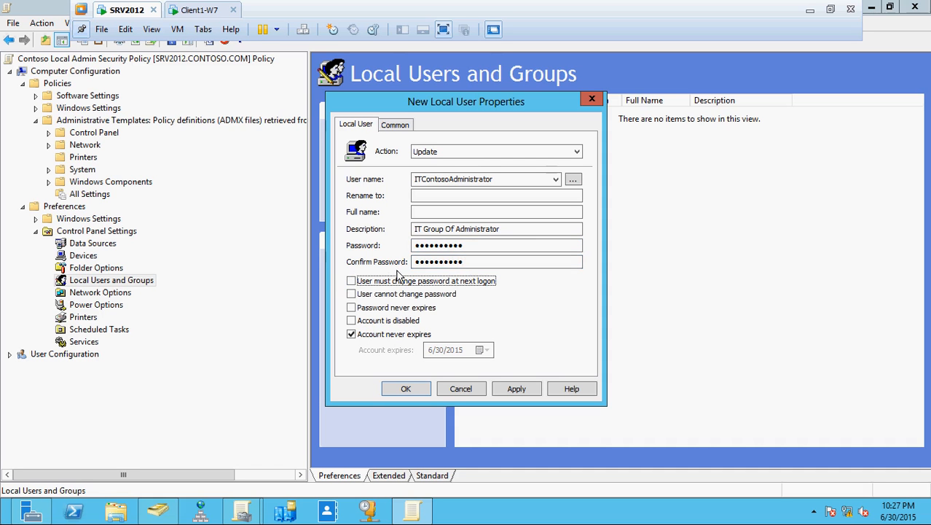
left_click(350, 322)
left_click(350, 321)
left_click(351, 307)
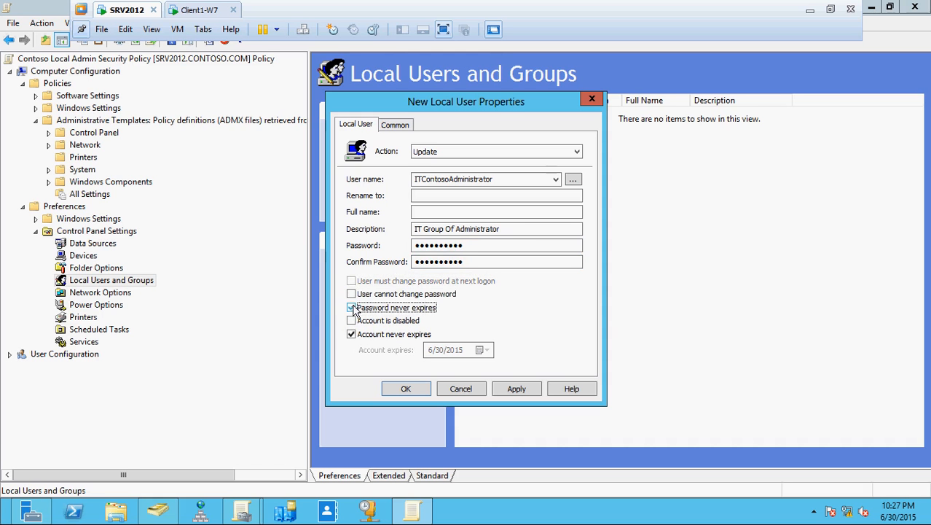
left_click(352, 294)
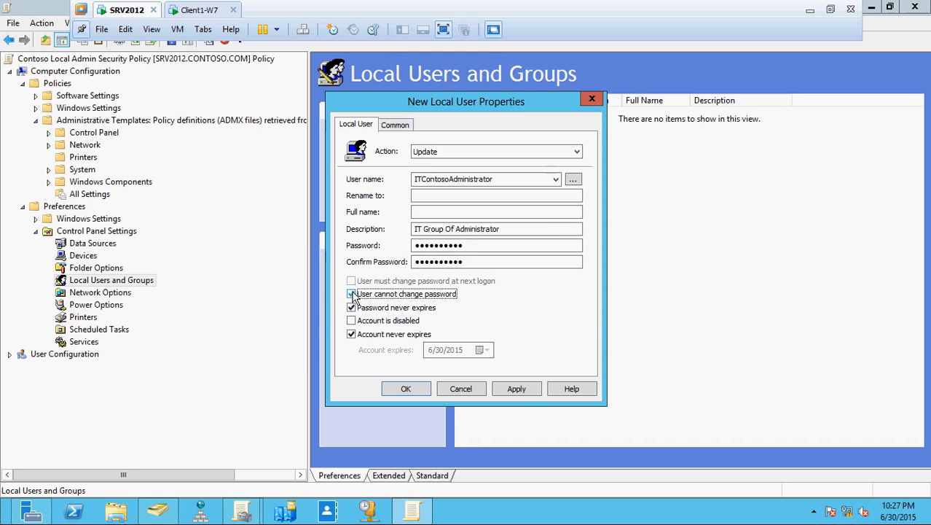
left_click(516, 389)
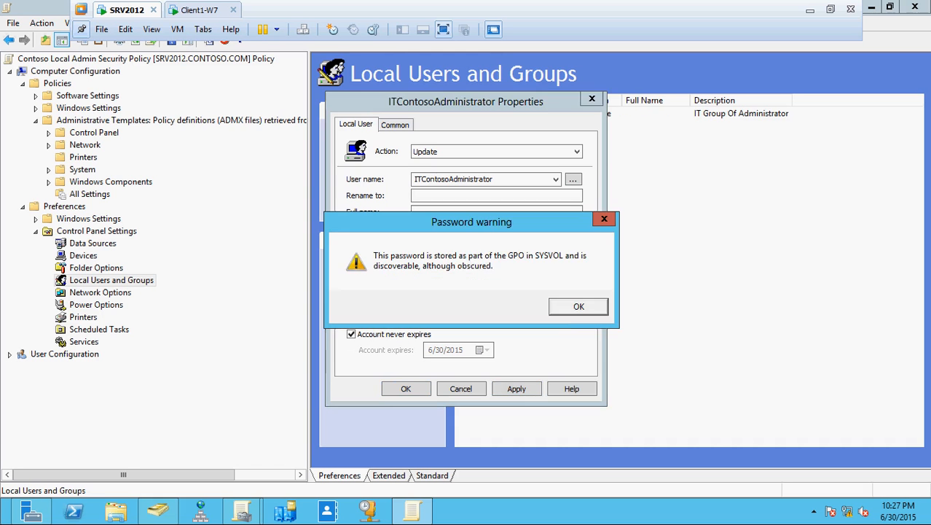
left_click(566, 307)
left_click(410, 388)
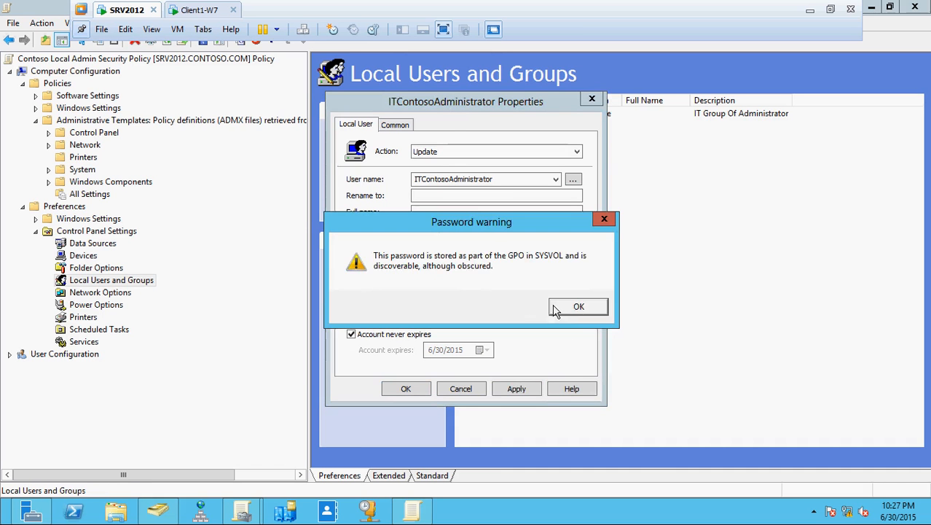
left_click(578, 307)
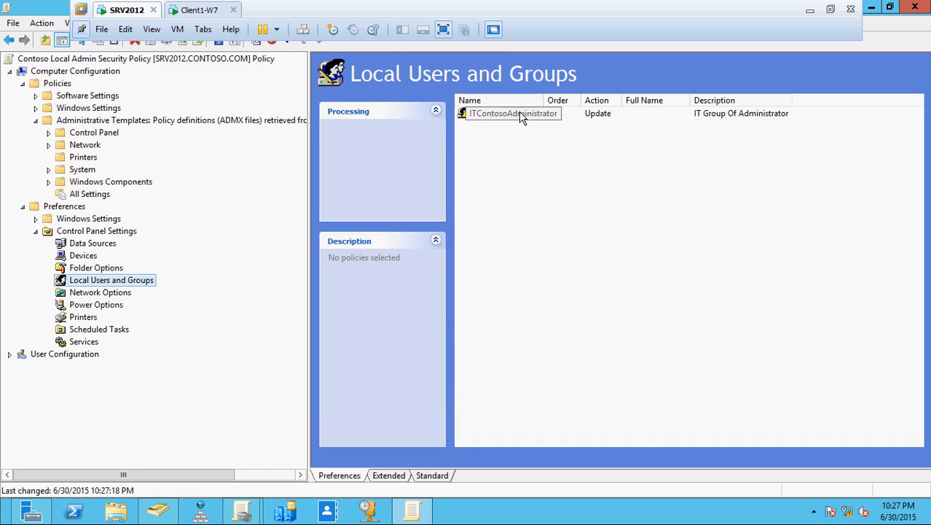
Step: Start a new Local Group item under Local Users and Groups
right_click(134, 287)
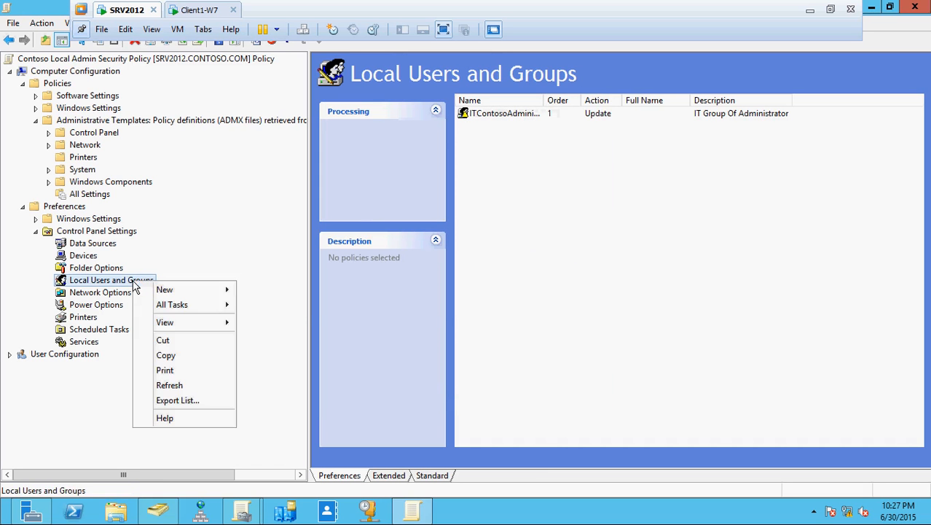
mouse_move(179, 292)
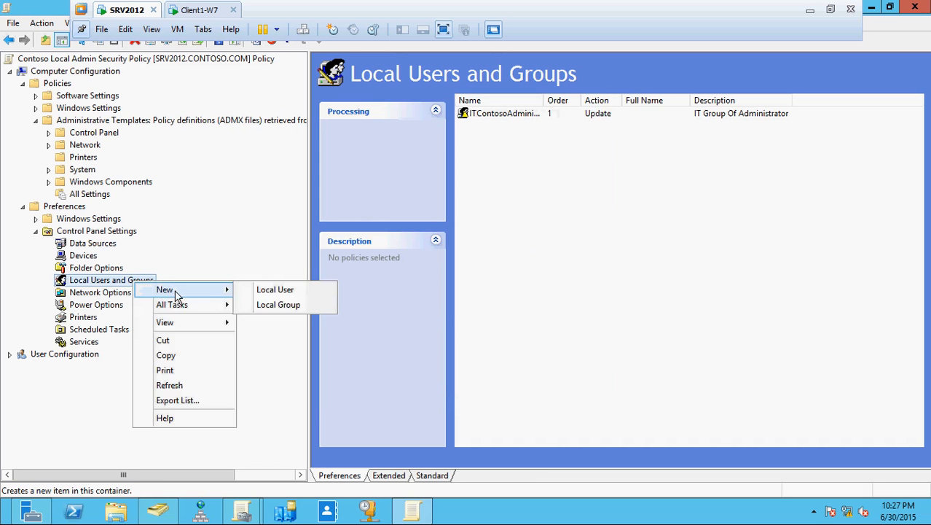
left_click(289, 306)
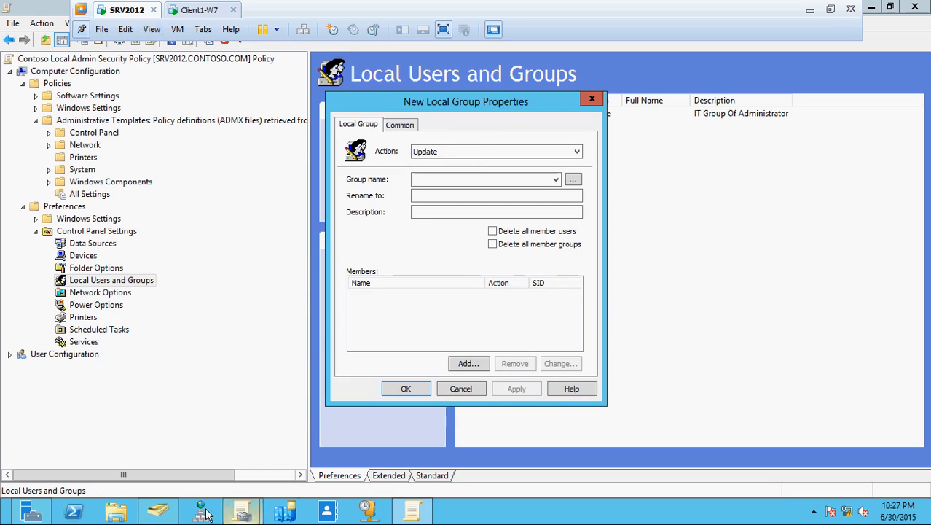
Step: Check the IT_Administrator_User group's members in Active Directory Users and Computers, then close it
left_click(158, 513)
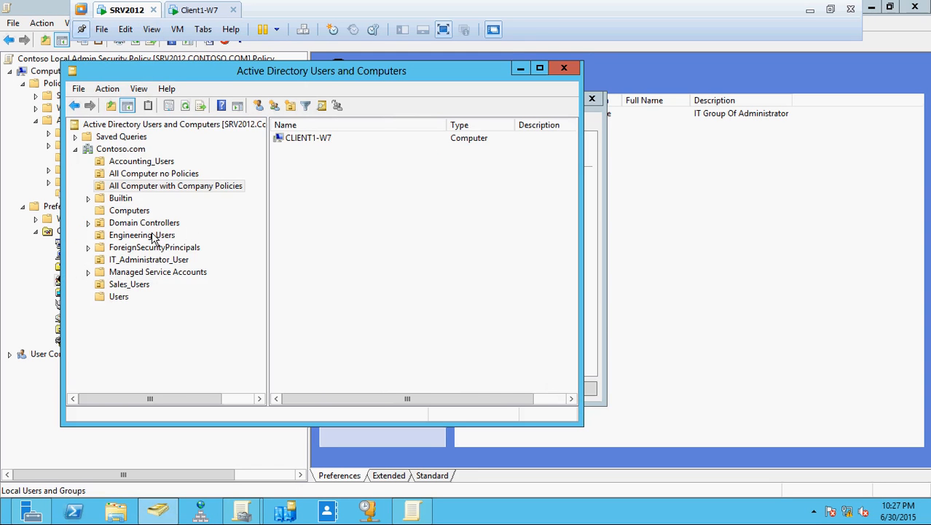
left_click(119, 297)
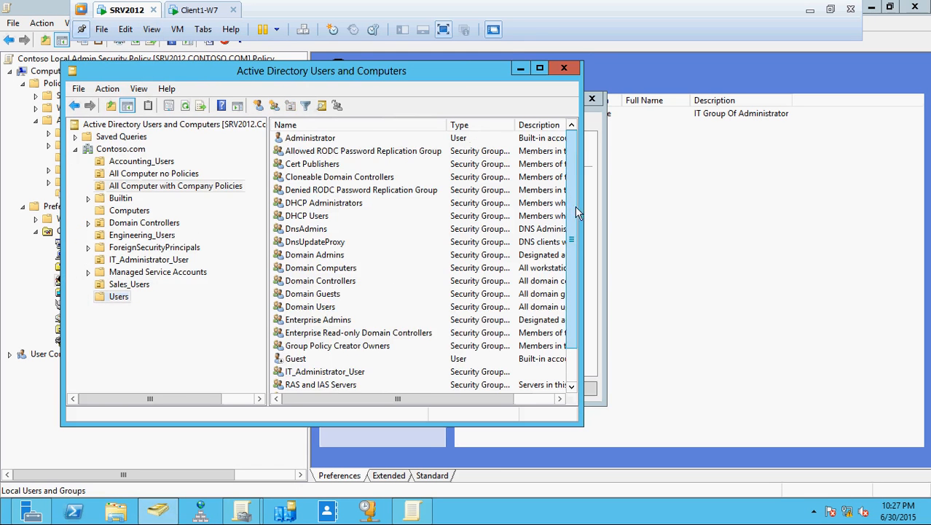
scroll(575, 206, "down", 1)
double_click(316, 334)
left_click(240, 91)
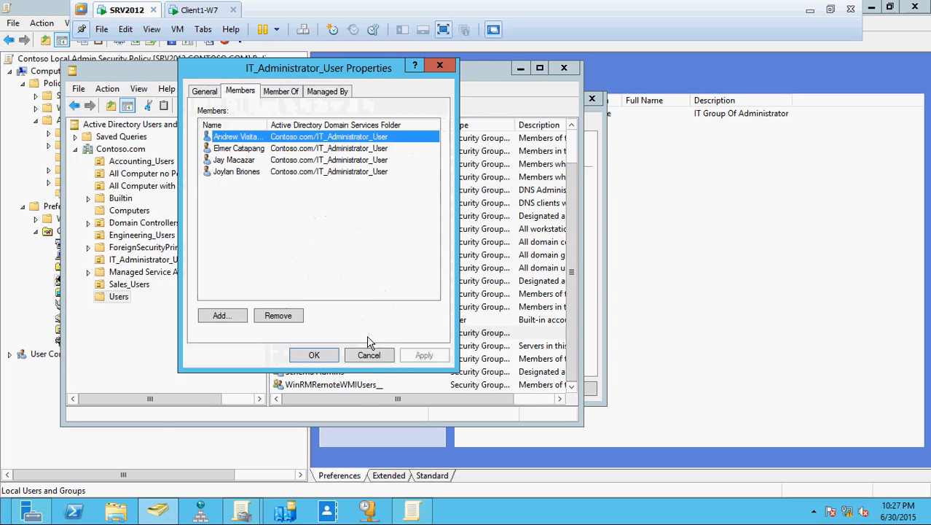
left_click(368, 355)
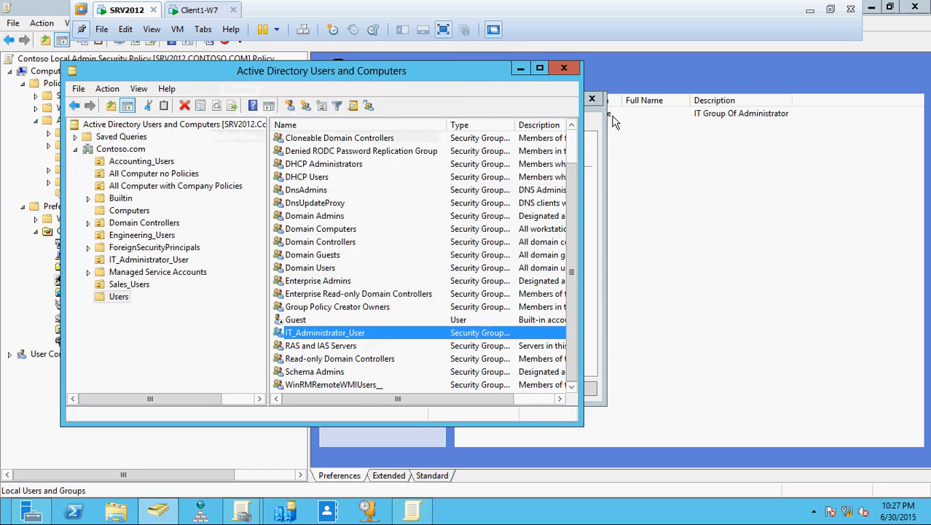
left_click(561, 69)
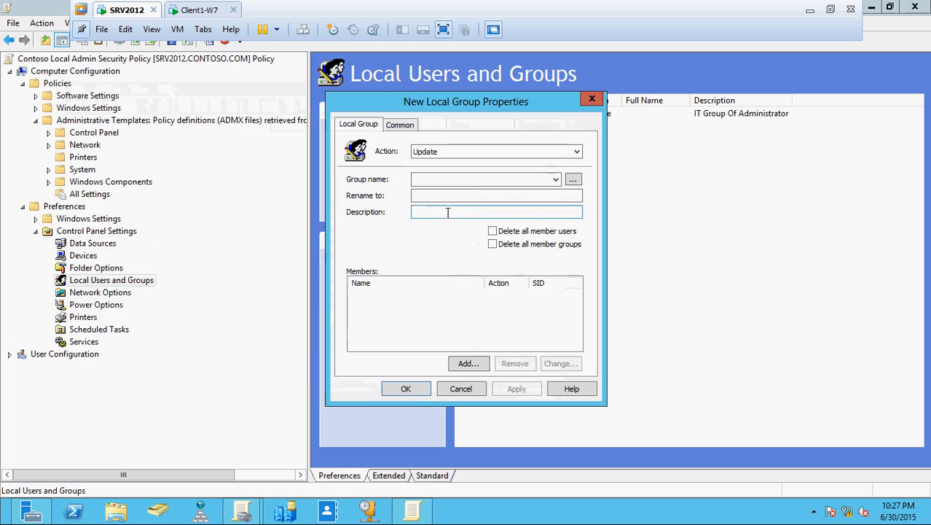
Step: Target the Administrators (built-in) group and add CONTOSO\Domain Admins as a member
left_click(555, 180)
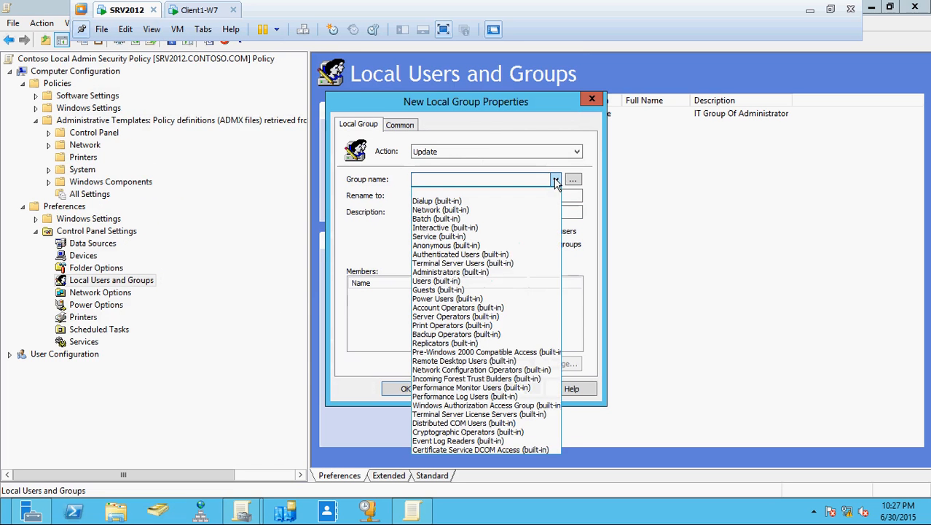
left_click(472, 272)
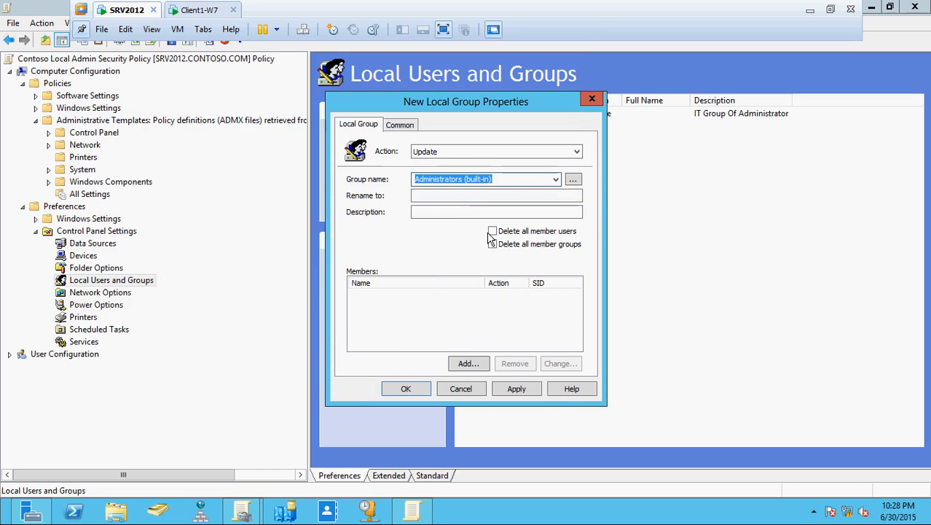
left_click(468, 363)
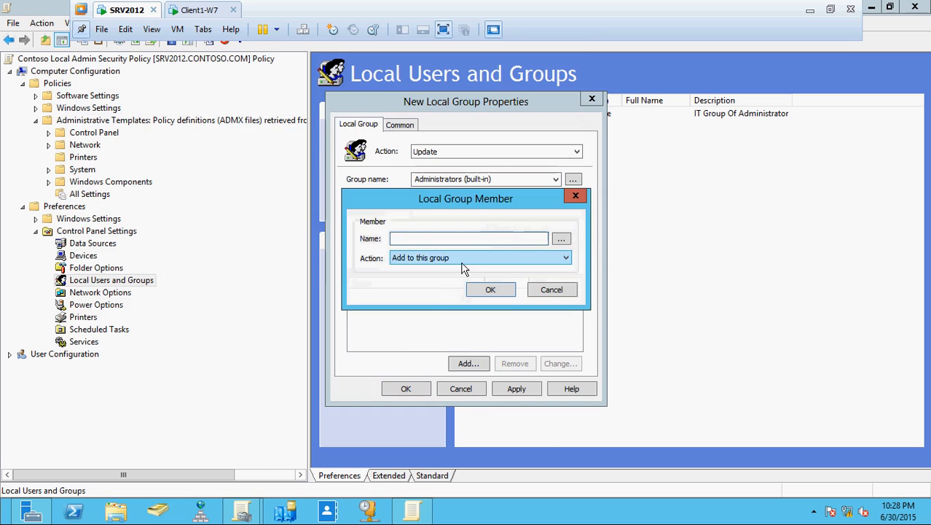
left_click(561, 239)
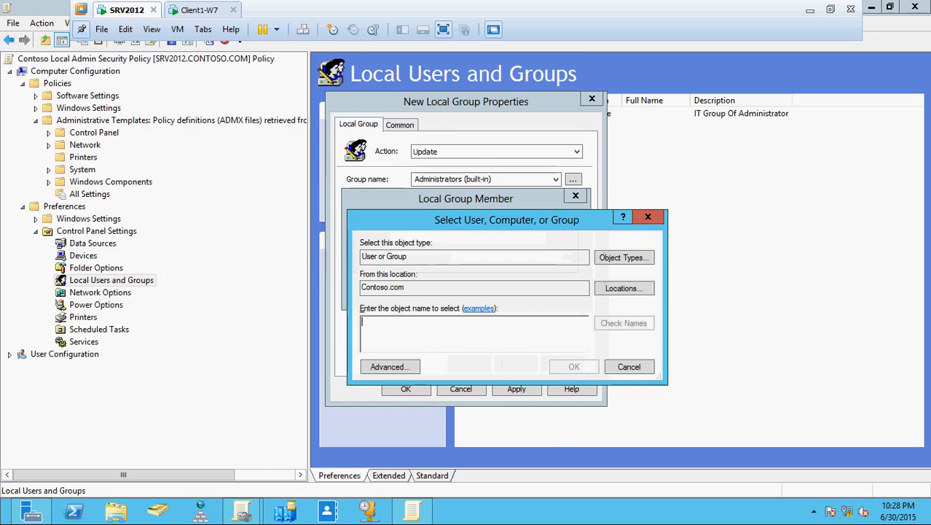
type("d")
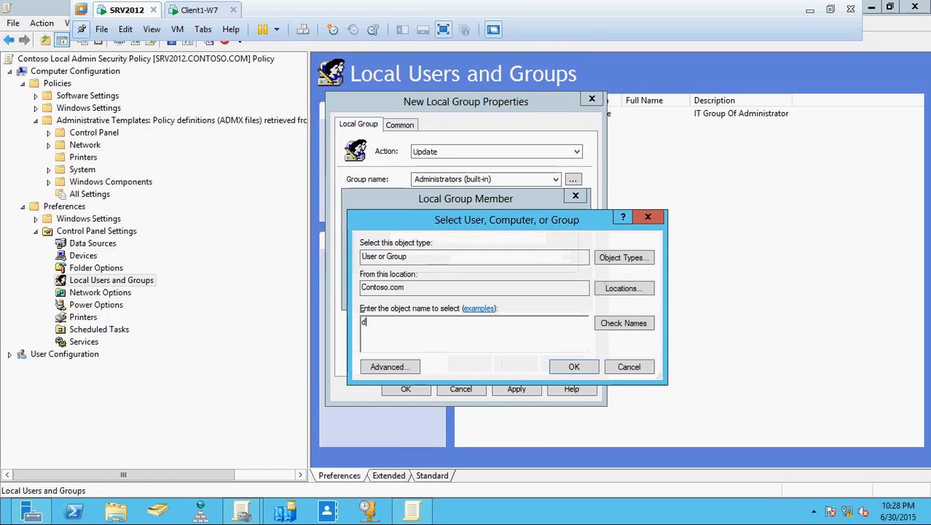
type("omain ad")
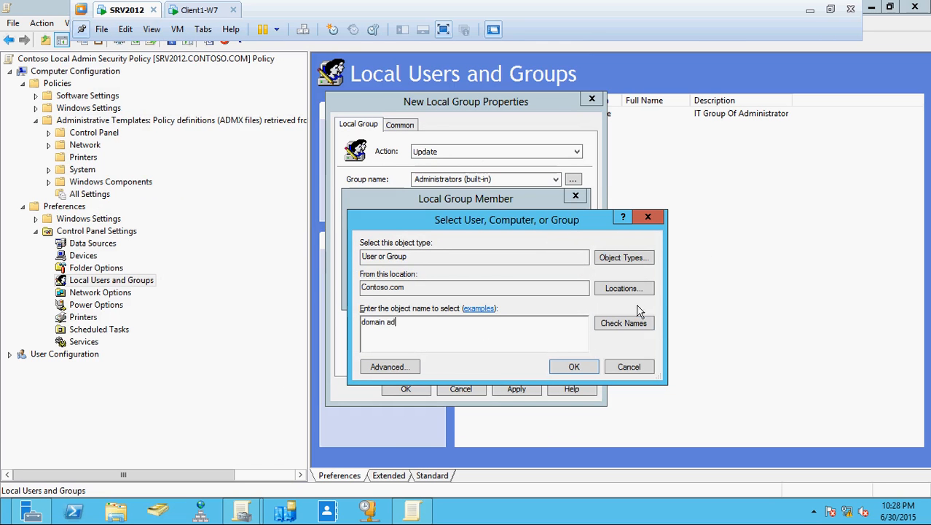
left_click(634, 322)
left_click(566, 371)
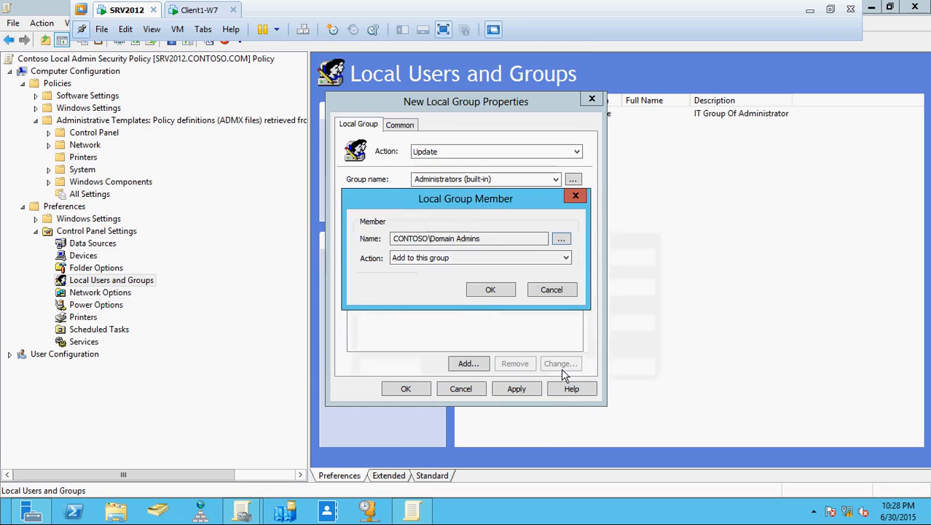
left_click(490, 289)
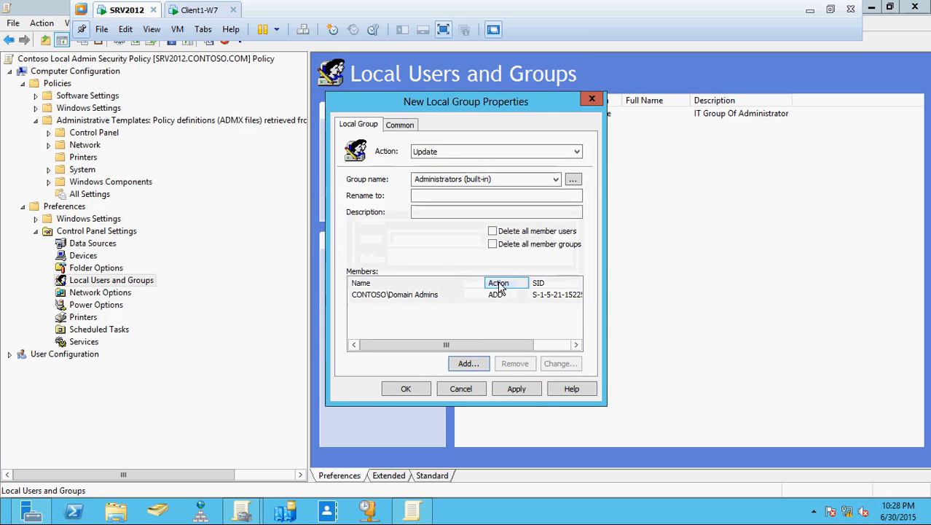
Step: Add CONTOSO\IT_Administrator_User as a second member of the group
left_click(466, 363)
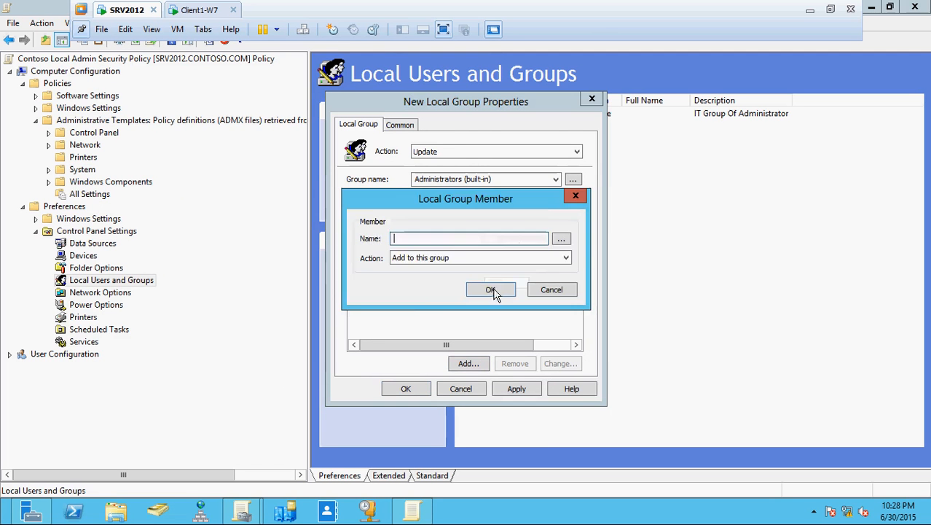
left_click(561, 238)
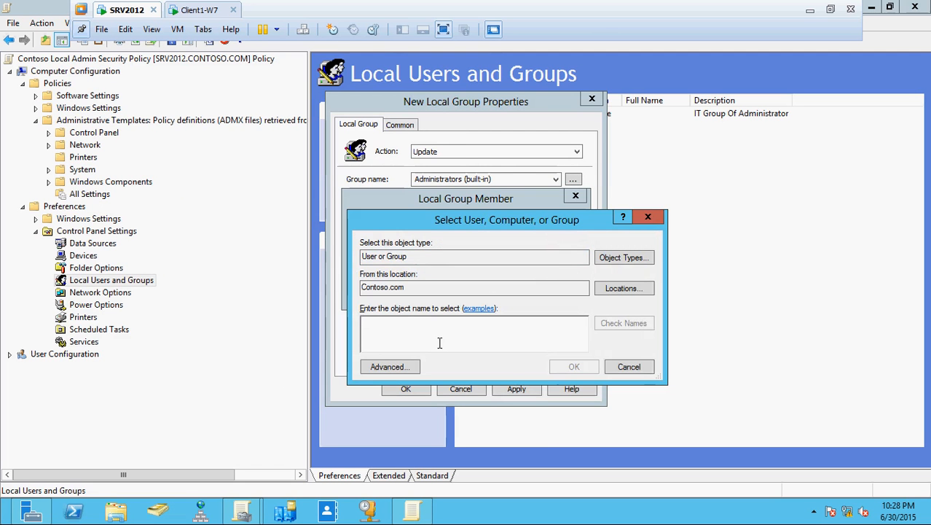
type("it admi")
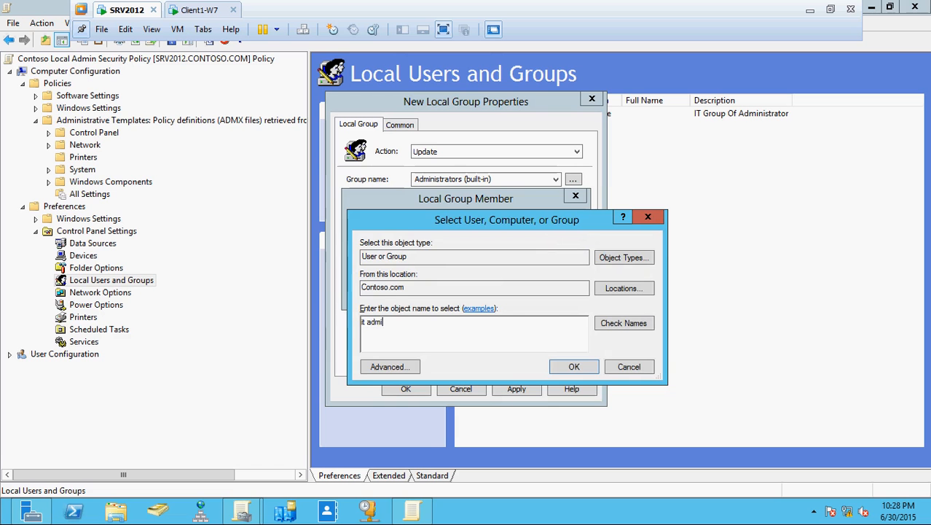
left_click(620, 324)
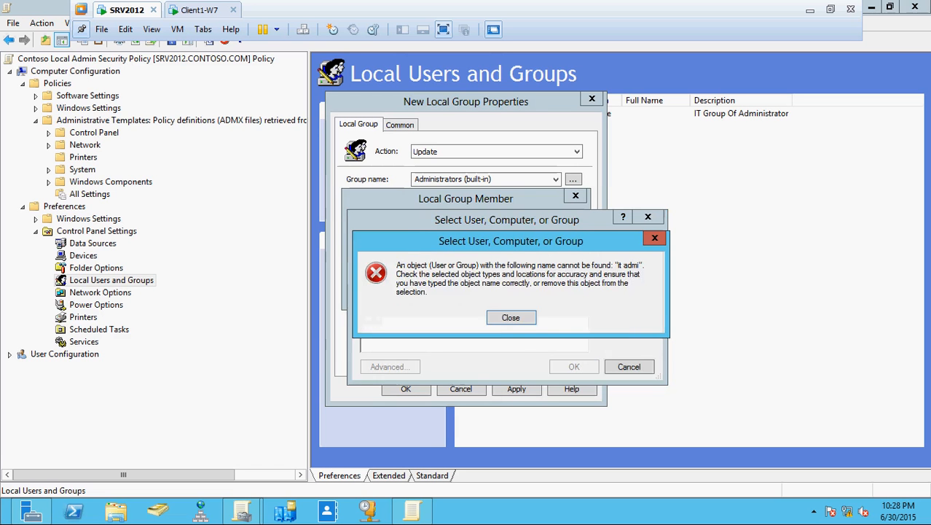
key("Return")
key("BackSpace")
key("BackSpace")
key("BackSpace")
key("BackSpace")
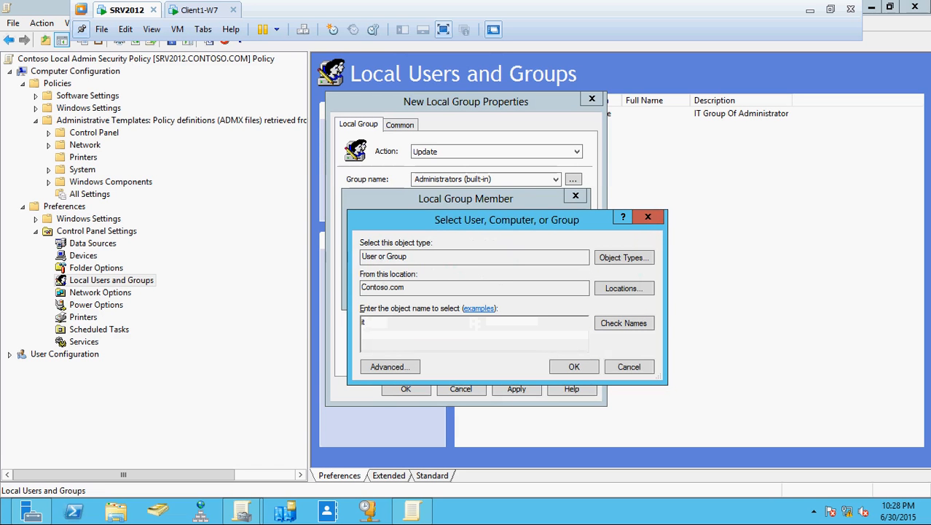
type("_adm")
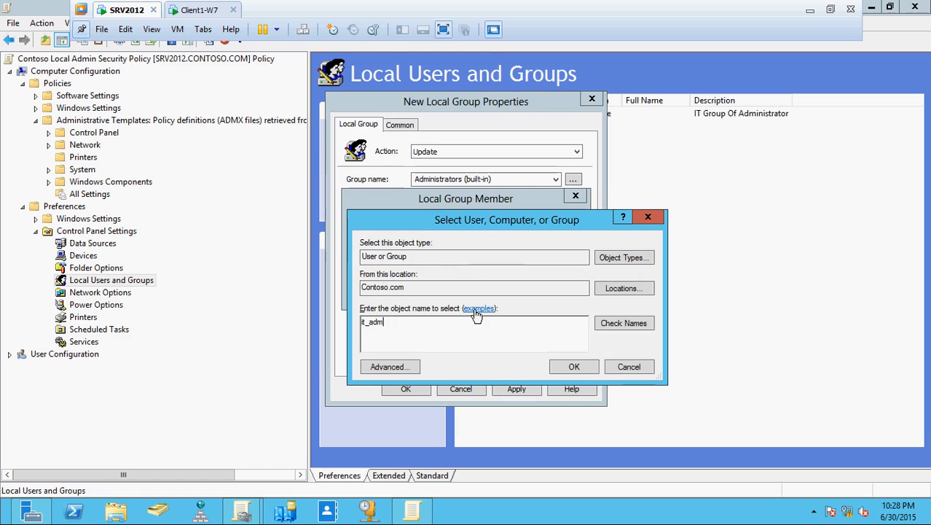
left_click(624, 325)
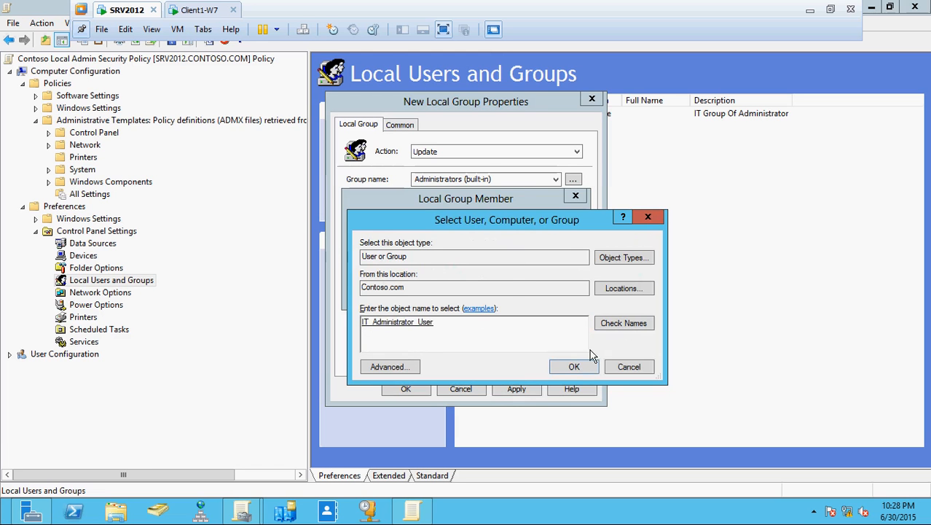
left_click(574, 366)
left_click(490, 293)
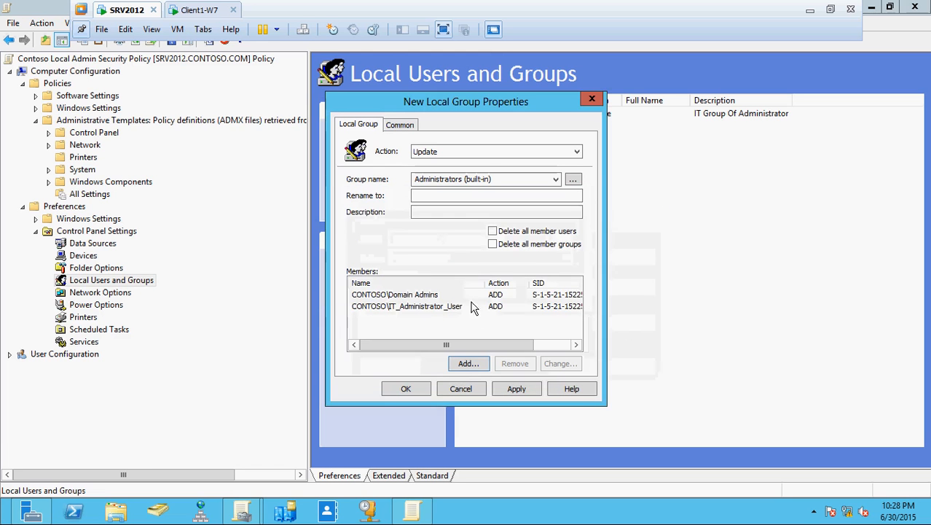
Step: Add \ITContosoAdministrator as a member and tick 'Delete all member users'
left_click(468, 365)
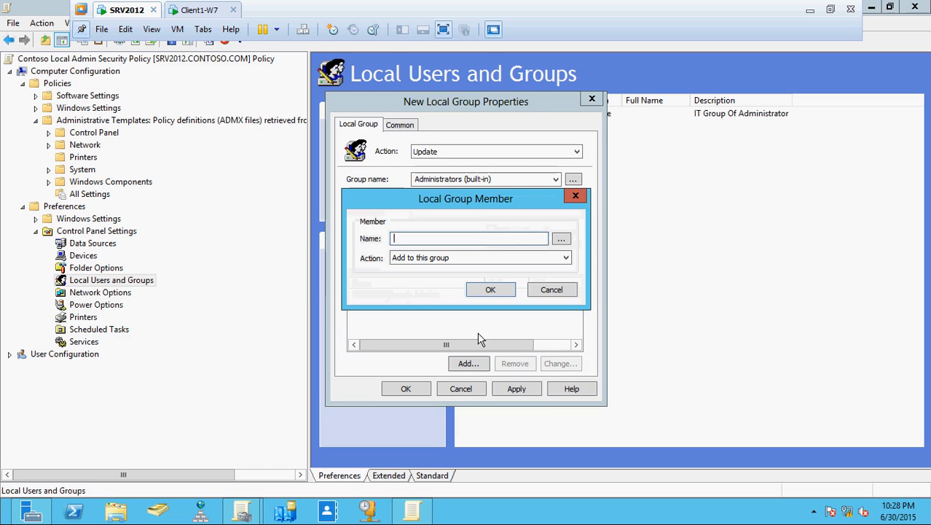
type("\\IT")
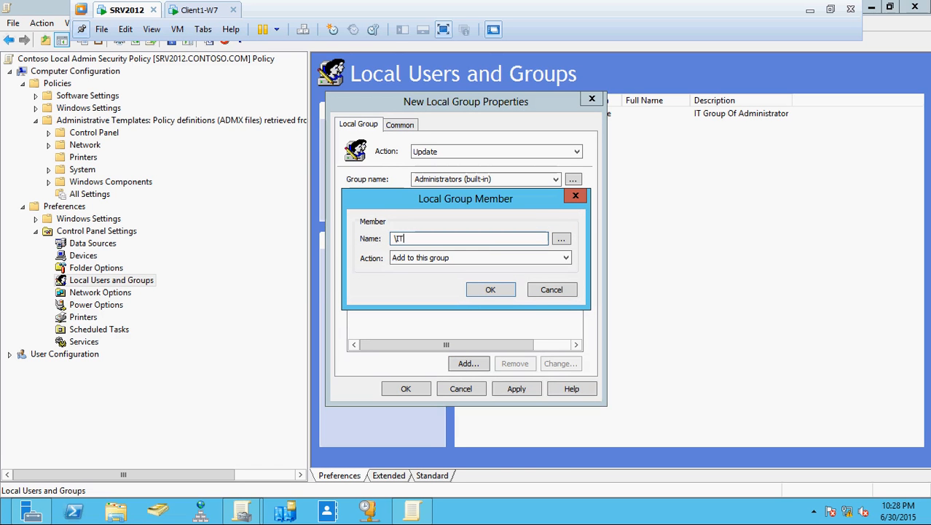
type("CONtosoAdministrator")
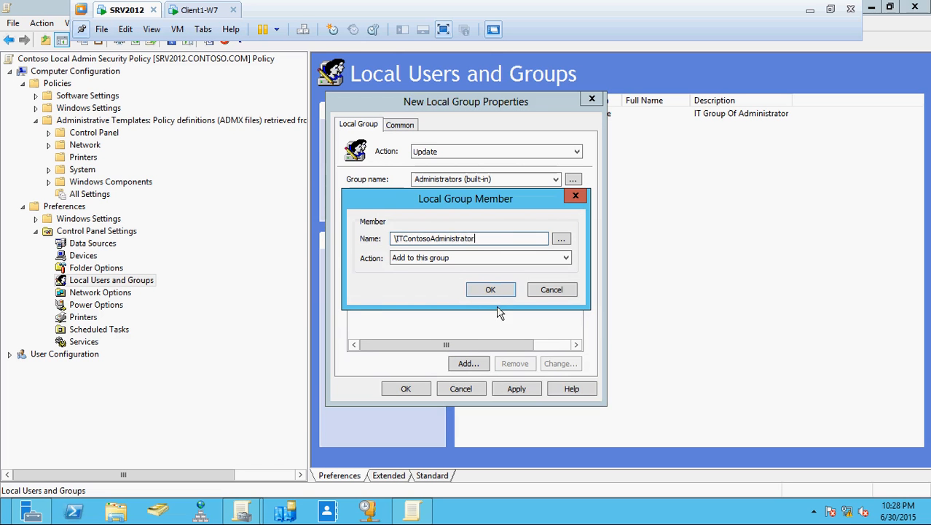
left_click(493, 290)
left_click_drag(427, 108, 411, 62)
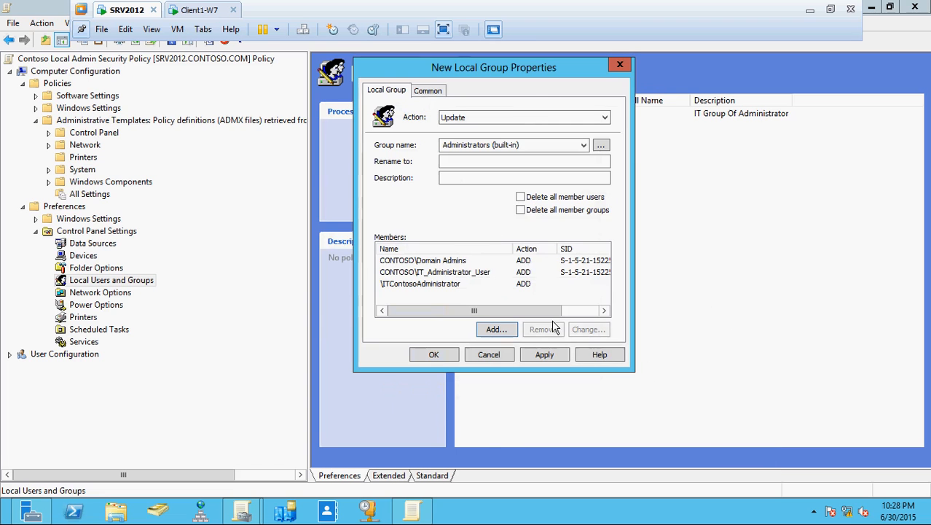
left_click(521, 198)
Step: Tick 'Delete all member groups' and save the Administrators (built-in) group item
left_click(521, 211)
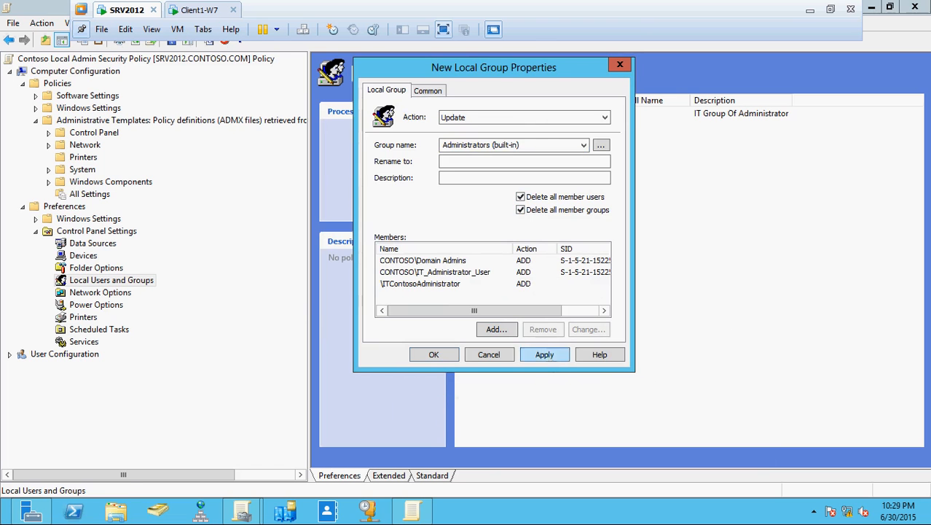
left_click(549, 358)
left_click(435, 354)
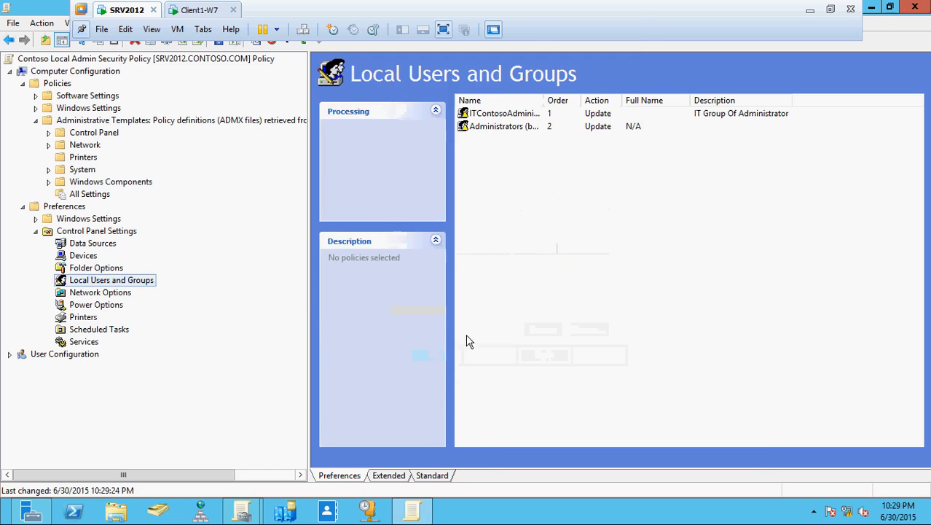
Step: Start a new Local User item under Local Users and Groups
right_click(111, 280)
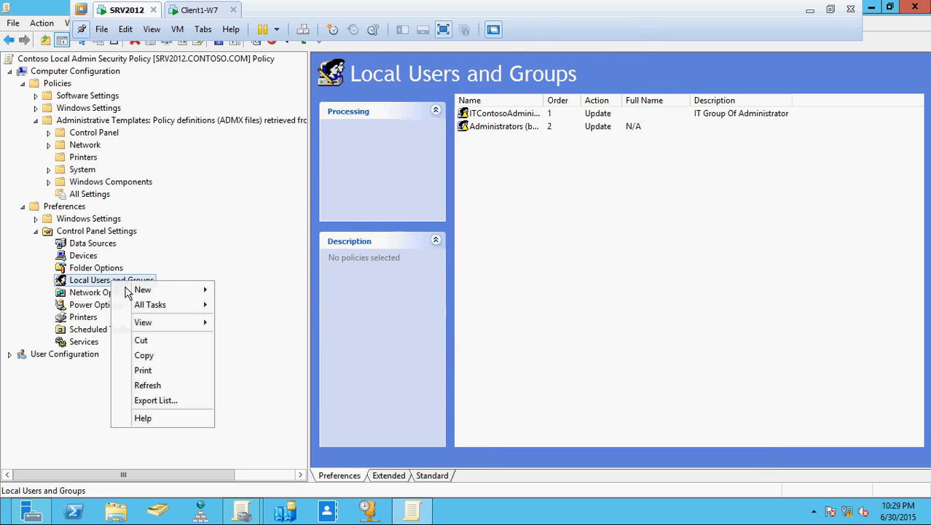
mouse_move(161, 290)
left_click(258, 289)
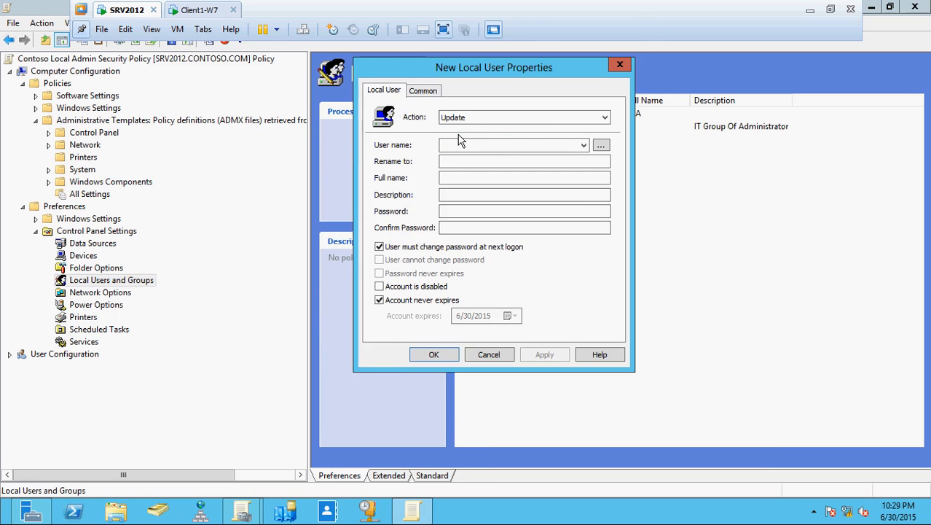
Step: Choose Administrator (built-in), mark it disabled, no forced password change, and password never expires
left_click(584, 146)
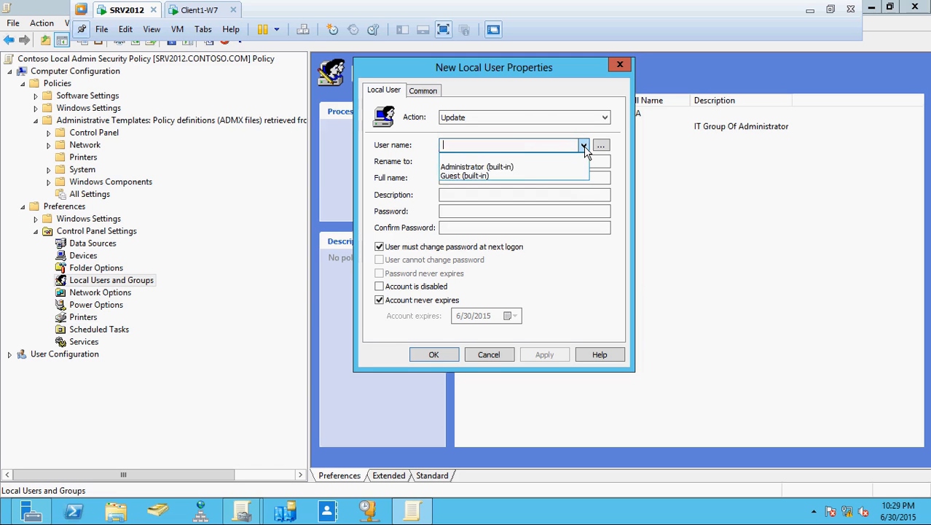
left_click(534, 170)
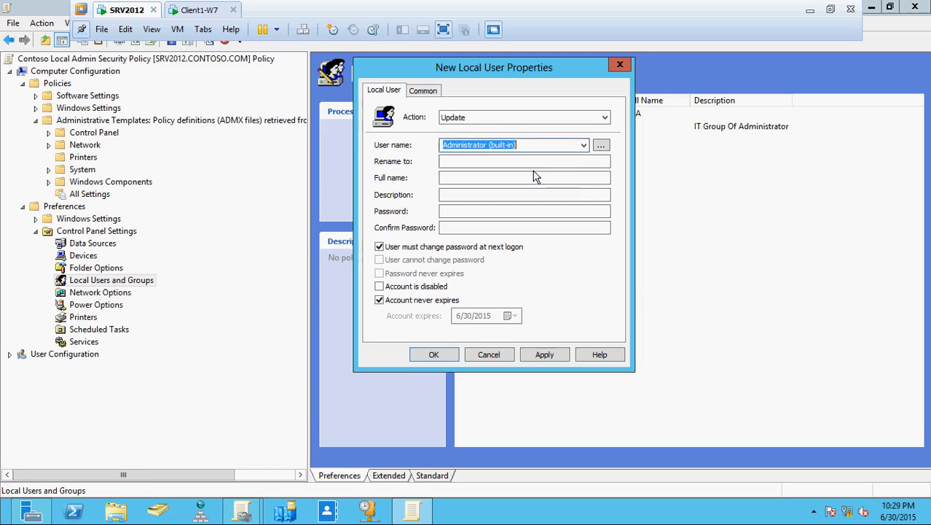
left_click(380, 287)
left_click(379, 247)
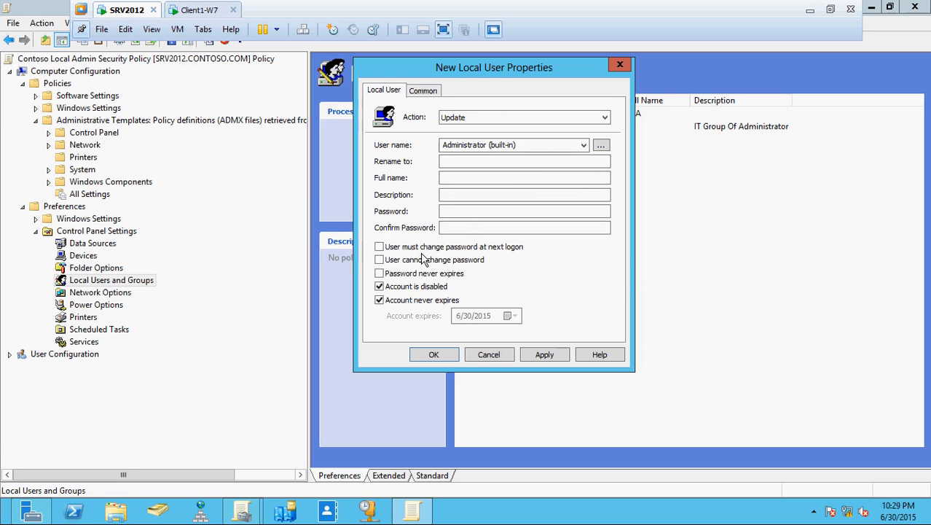
left_click(380, 275)
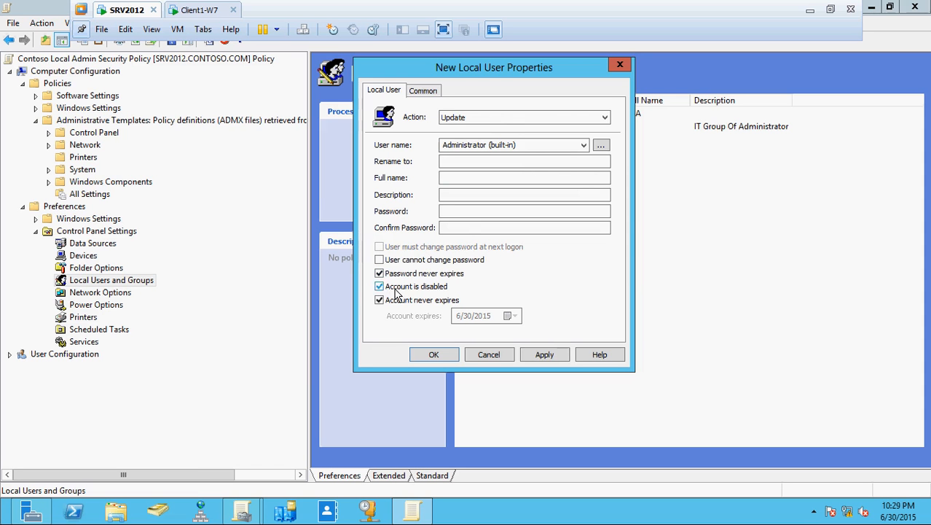
Step: Enter and confirm a new password for the account and save the item
left_click(459, 210)
type("P")
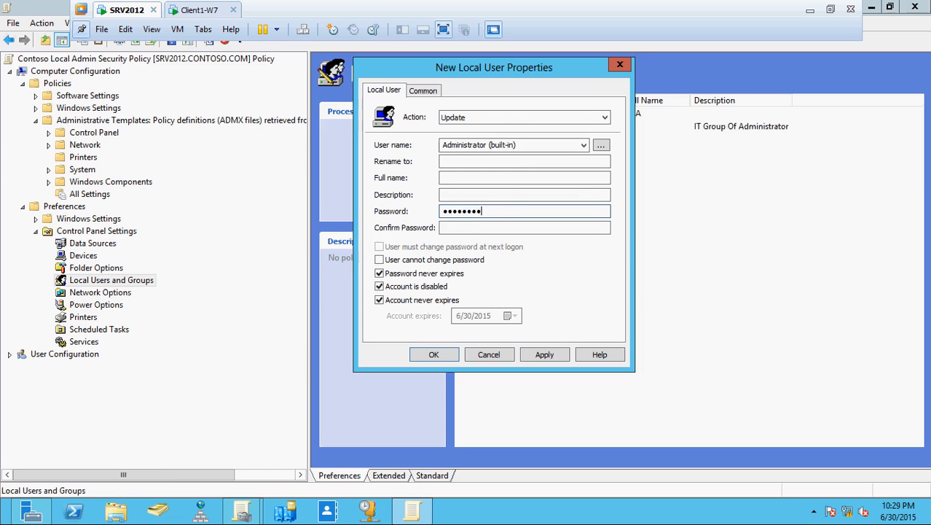
key("Tab")
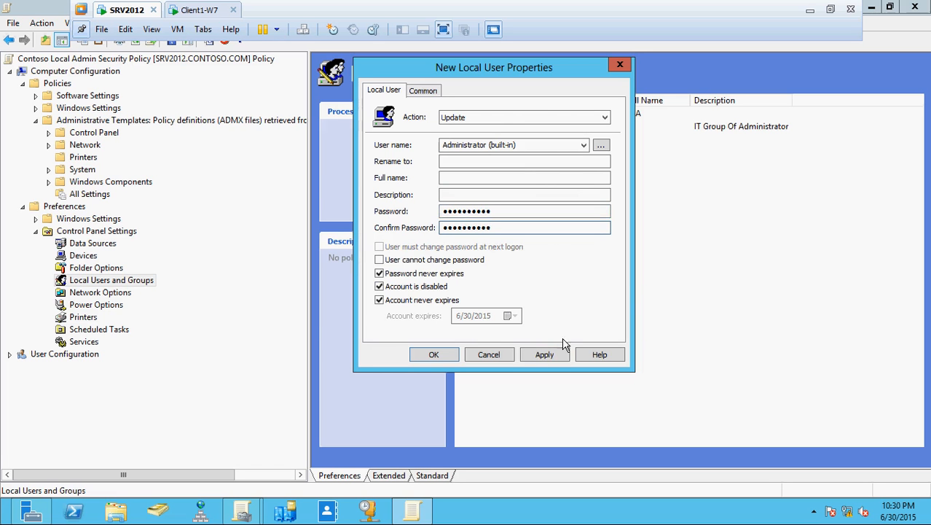
left_click(545, 354)
left_click(579, 306)
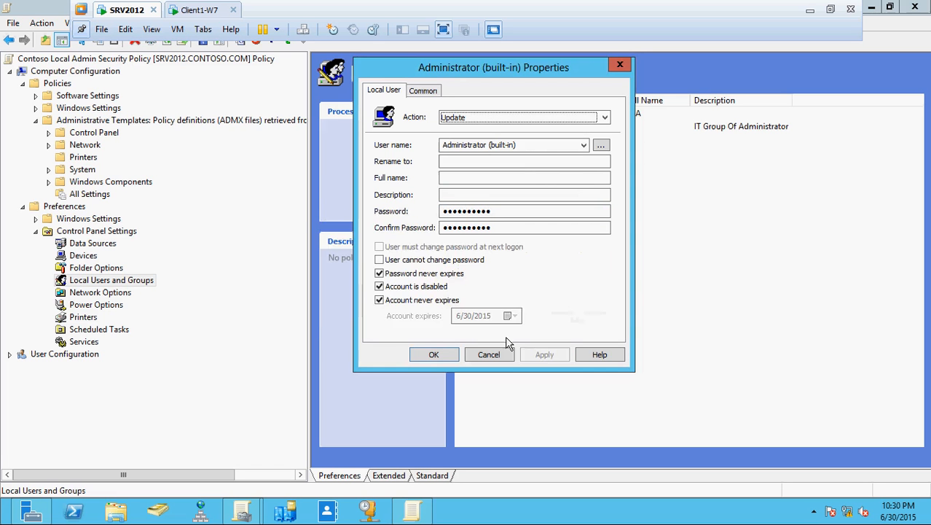
left_click(443, 355)
left_click(565, 305)
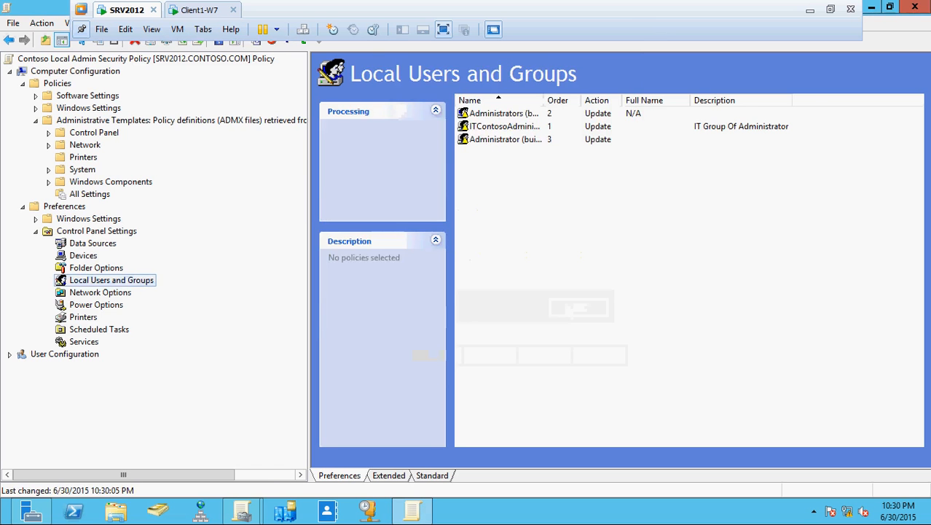
Step: Shift the editor aside, select All Computer with Company Policies, then bring up Active Directory Users and Computers
left_click(890, 6)
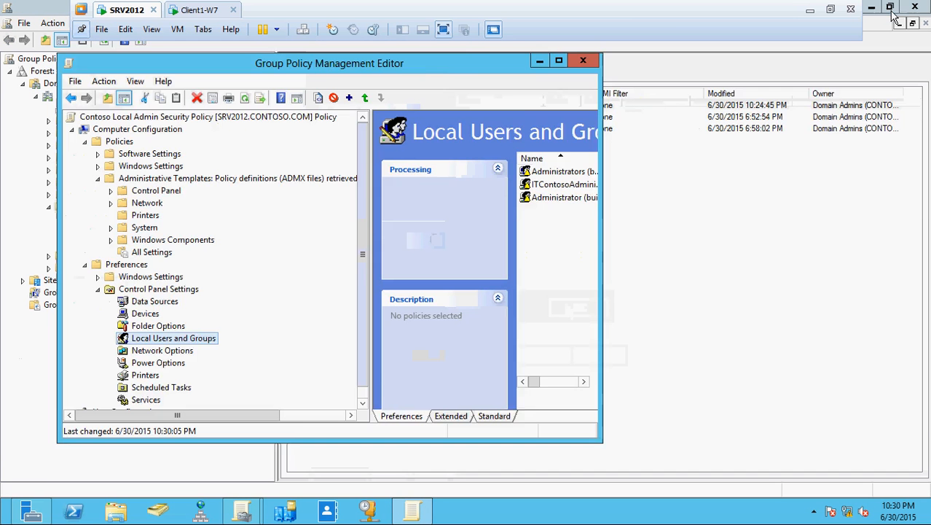
left_click_drag(431, 63, 833, 80)
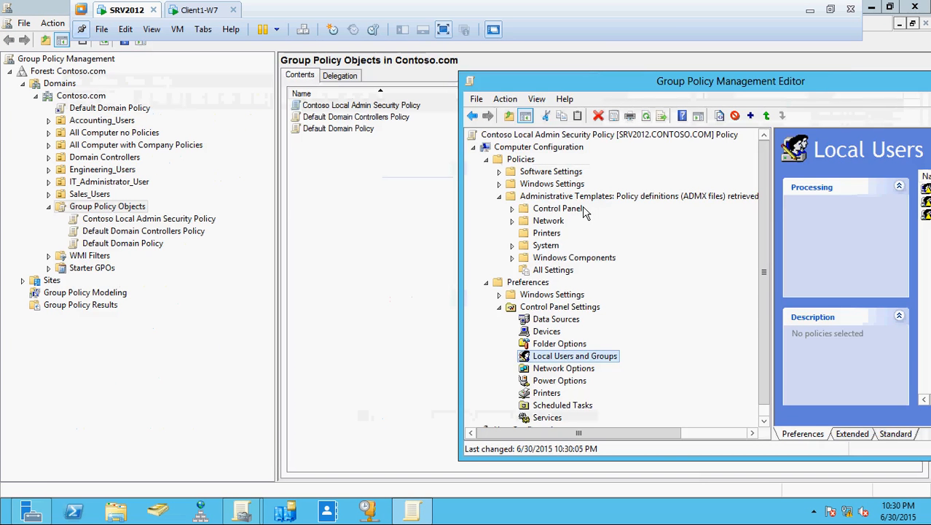
left_click(328, 226)
left_click(48, 144)
left_click(117, 145)
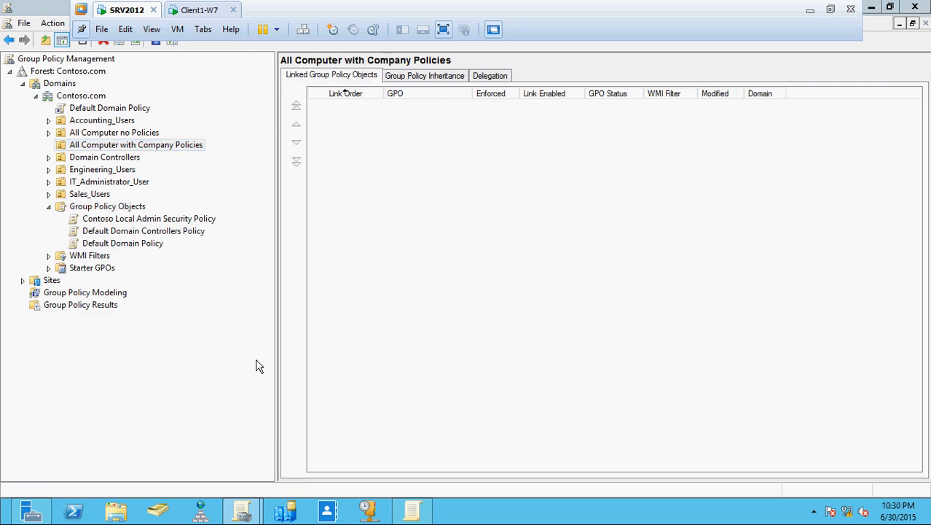
left_click(157, 510)
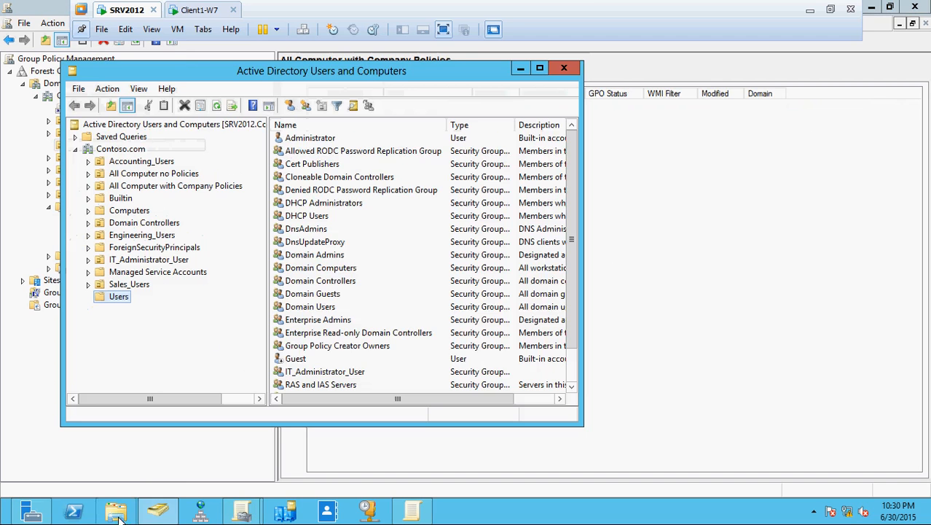
Step: Select the All Computer with Company Policies OU to confirm CLIENT1-W7 is listed, then return to the policy editor
left_click(139, 188)
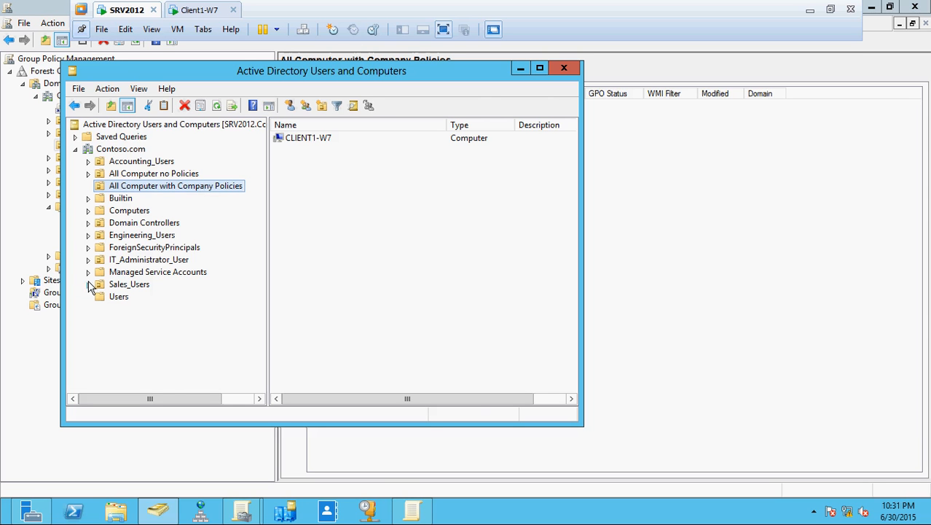
left_click(403, 514)
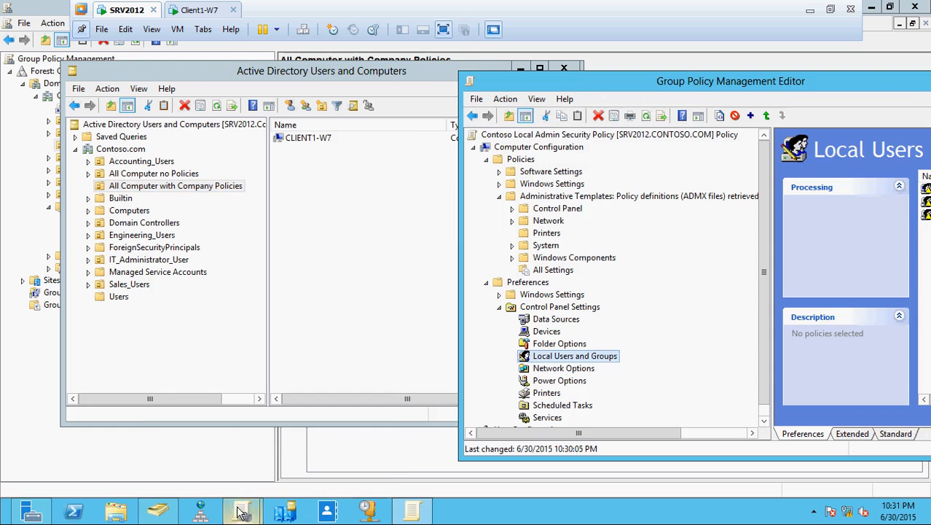
Step: Bring up Group Policy Management and select Contoso Local Admin Security Policy to view its unlinked scope
left_click(335, 450)
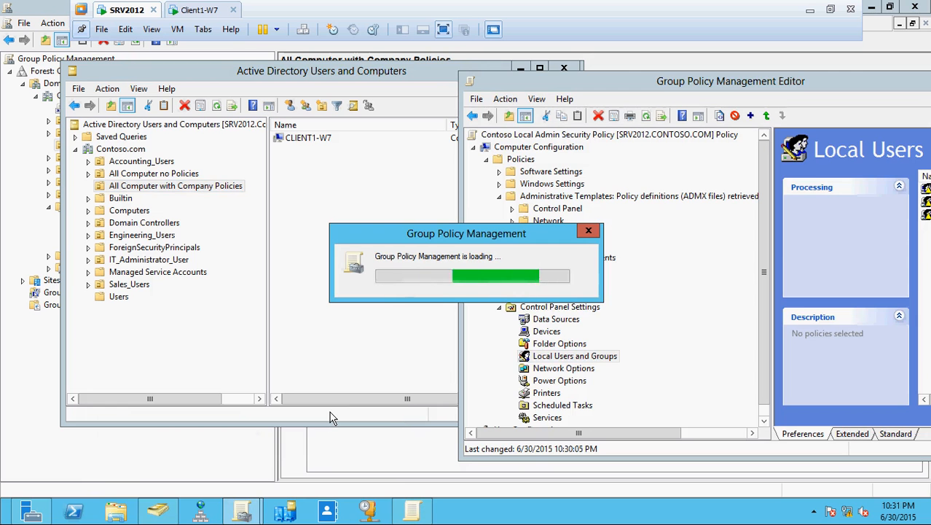
mouse_move(242, 510)
left_click(297, 443)
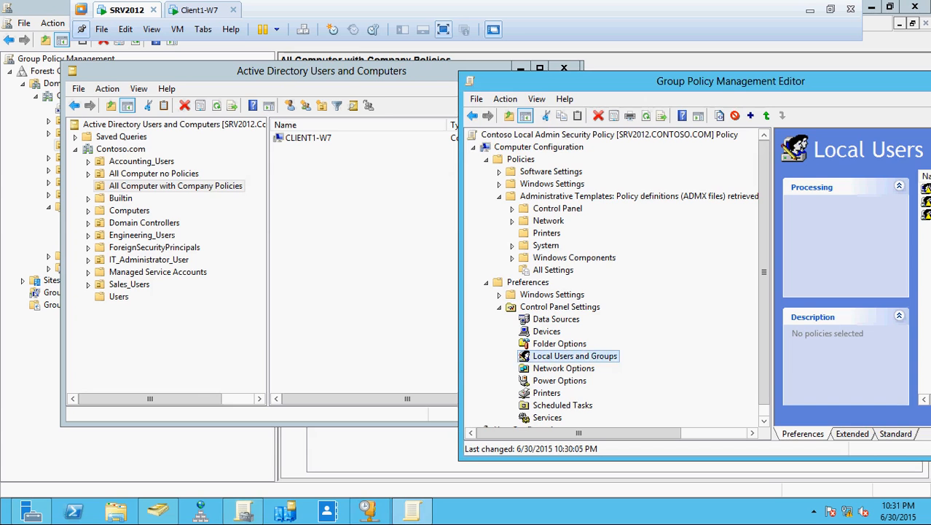
left_click(306, 464)
left_click(385, 310)
left_click(182, 220)
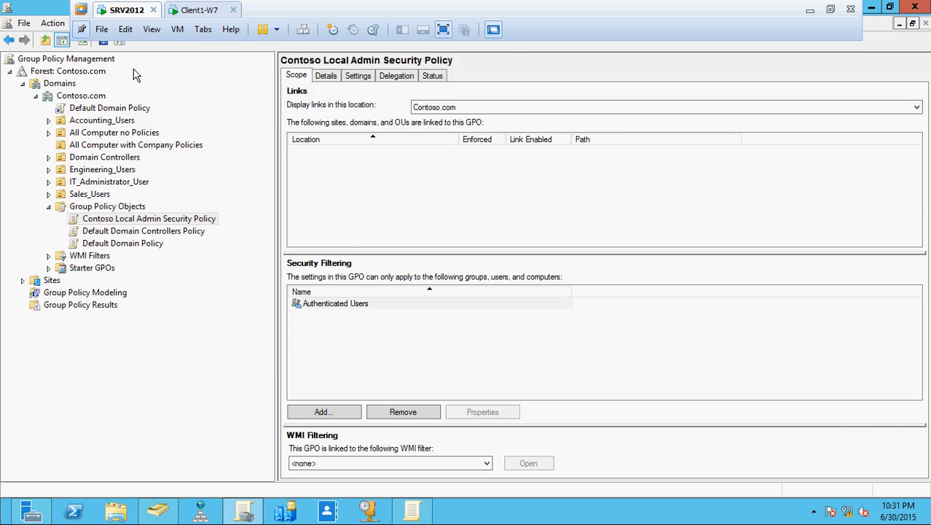
Step: Link the Contoso Local Admin Security Policy to the All Computer with Company Policies OU
right_click(143, 145)
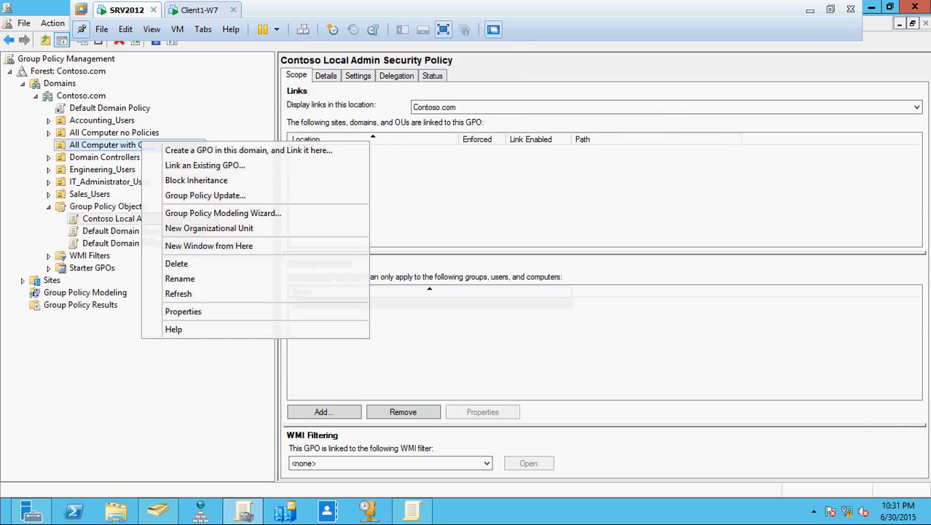
left_click(182, 166)
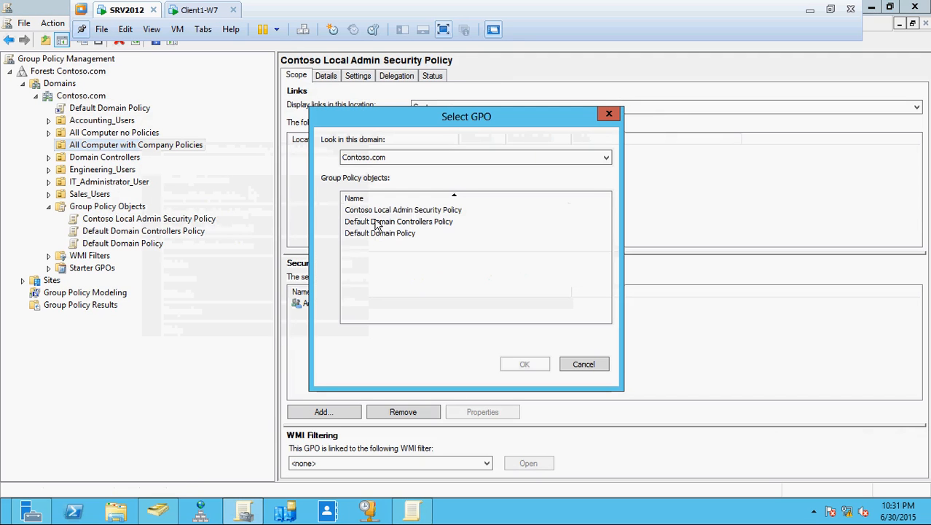
left_click(398, 213)
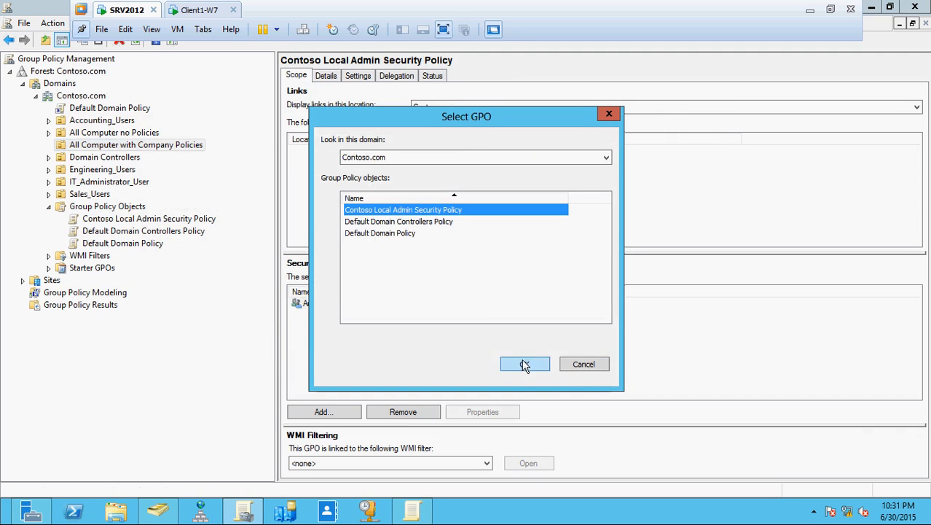
left_click(583, 363)
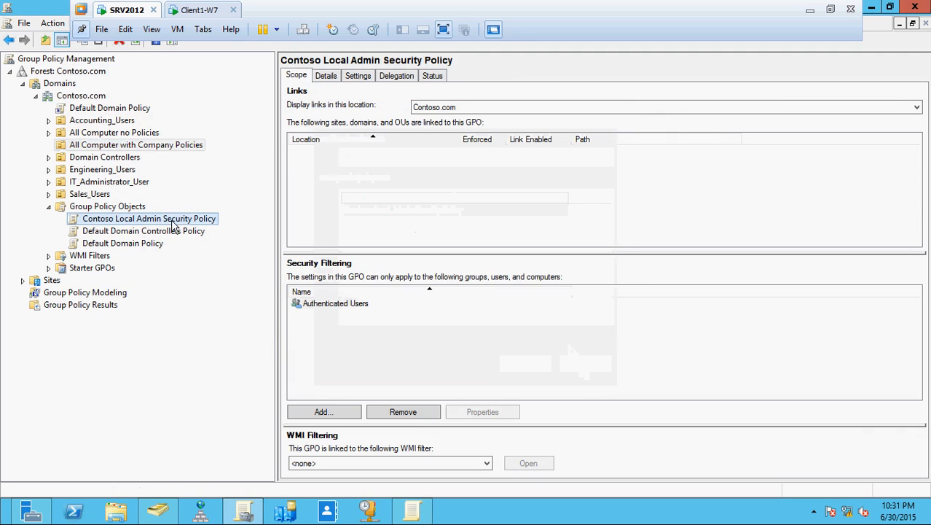
left_click_drag(173, 226, 164, 153)
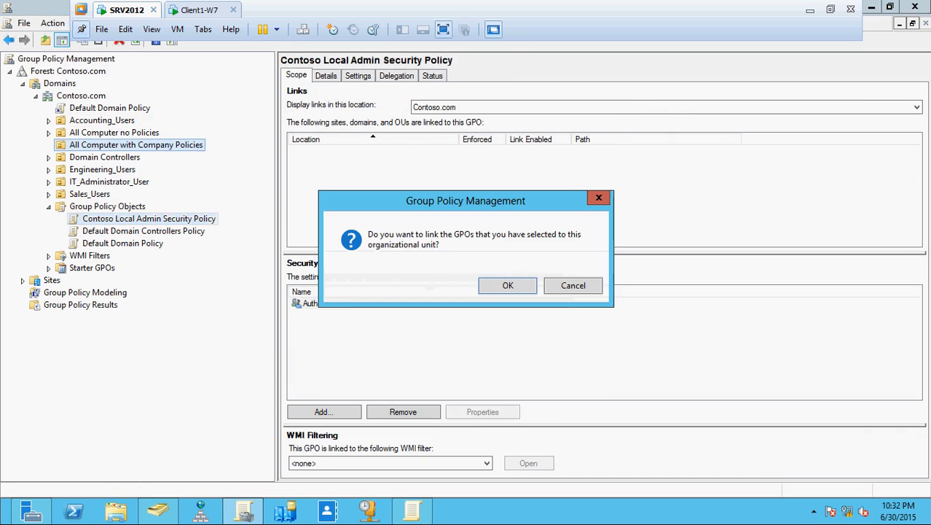
left_click(502, 286)
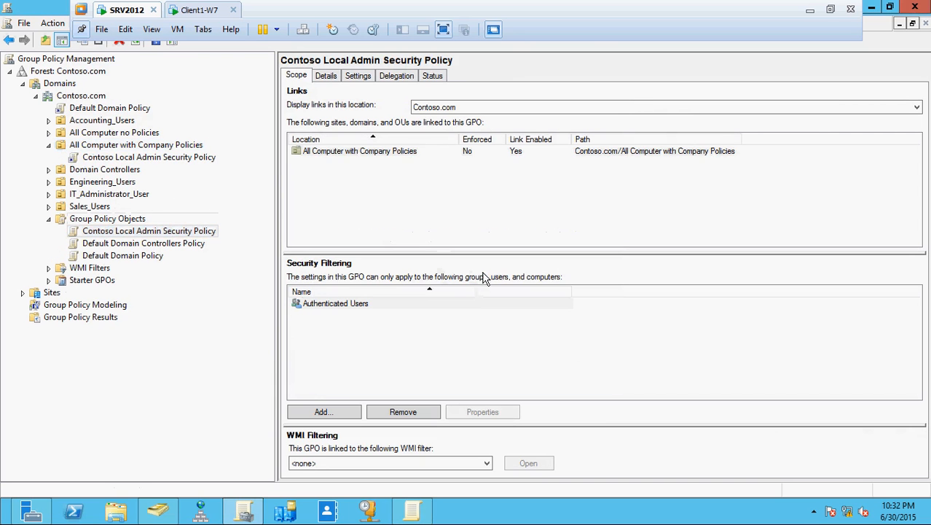
Step: Make sure the new GPO link is enabled by toggling Link Enabled off and back on
left_click(73, 159)
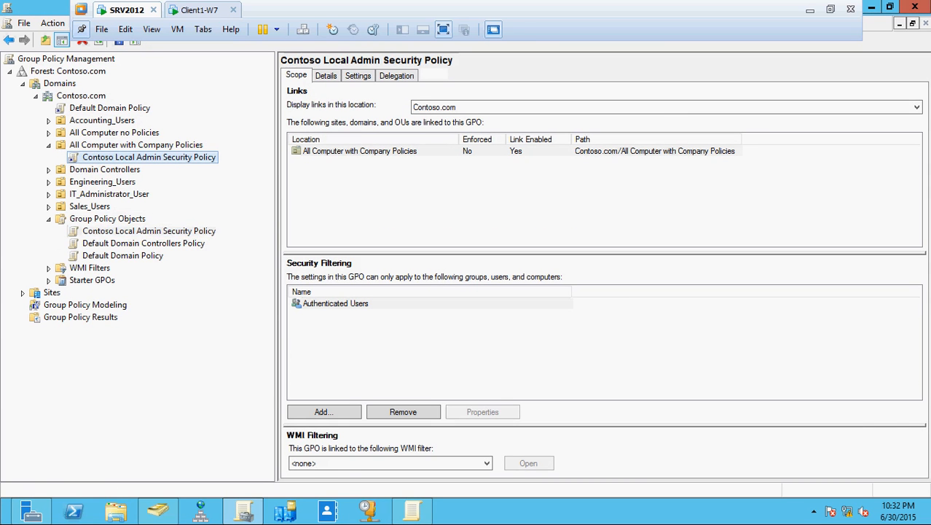
right_click(89, 163)
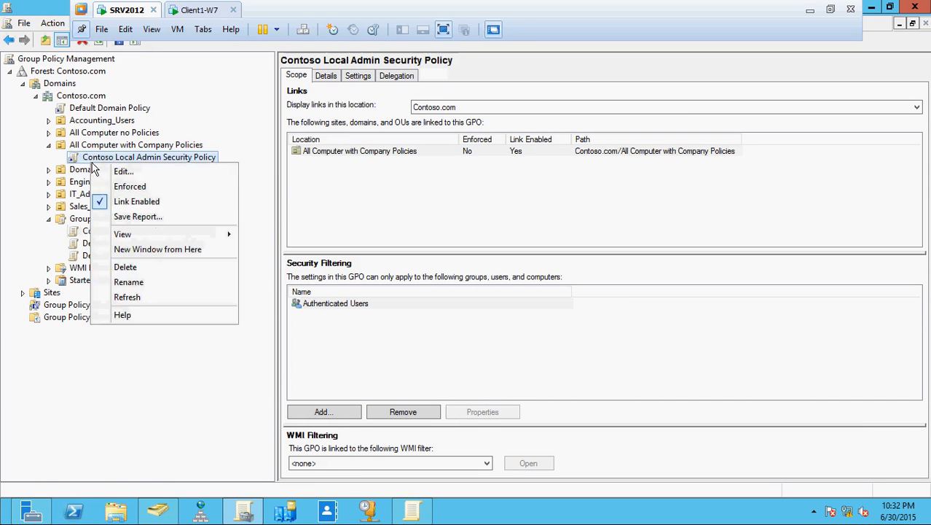
left_click(124, 200)
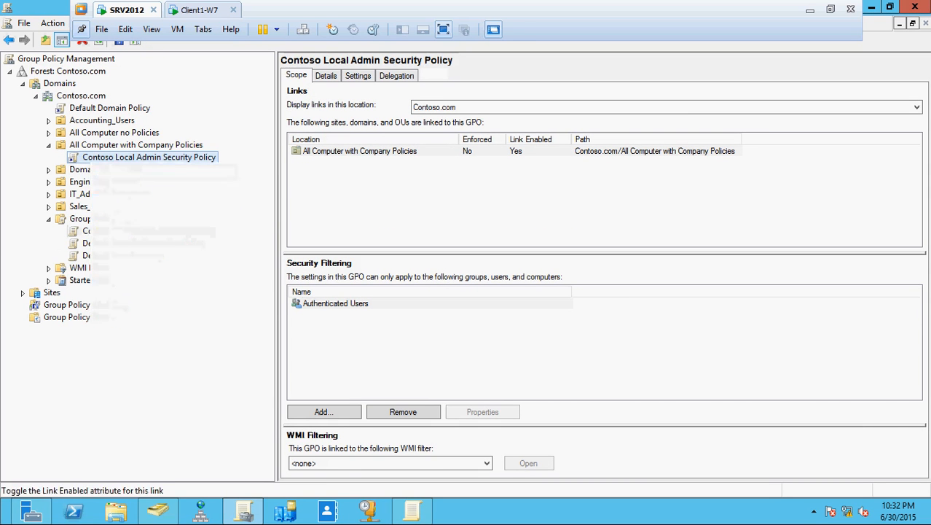
right_click(88, 162)
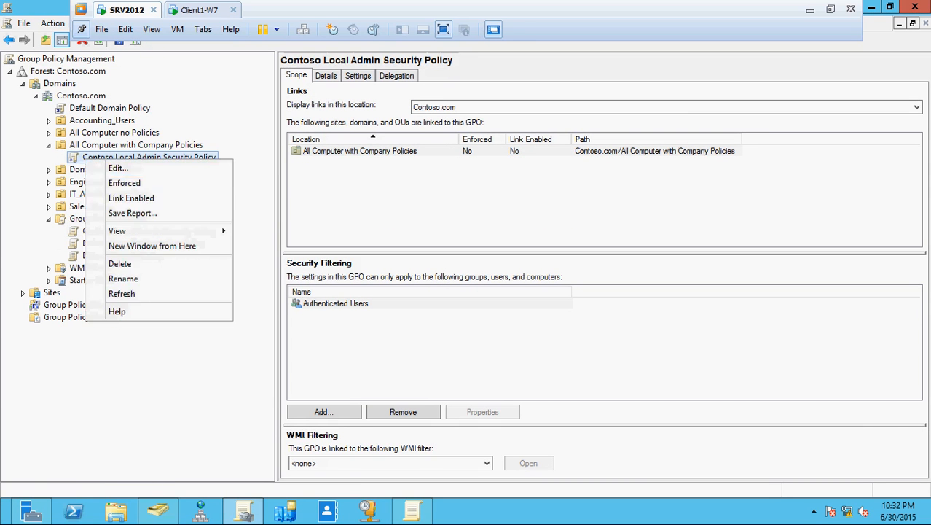
left_click(124, 198)
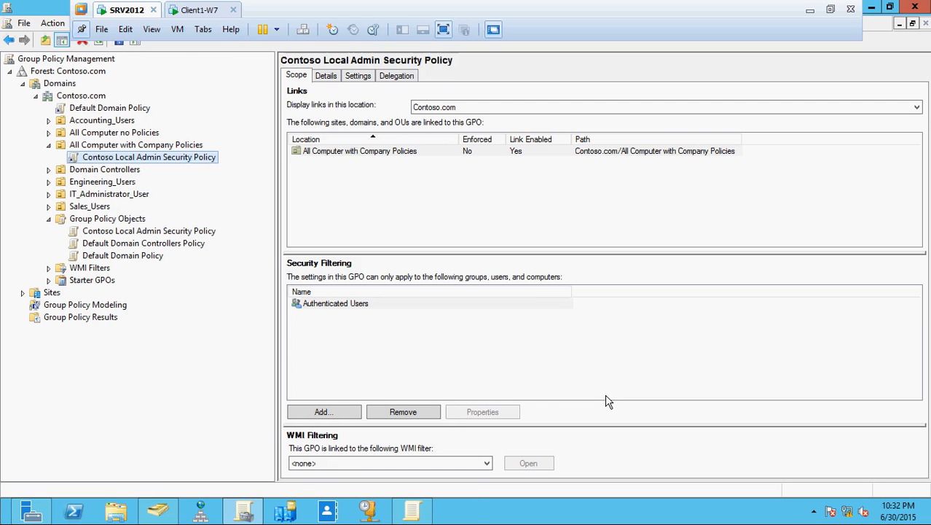
Step: Run gpupdate /force in an administrator Command Prompt on the SRV2012 server
key("super+r")
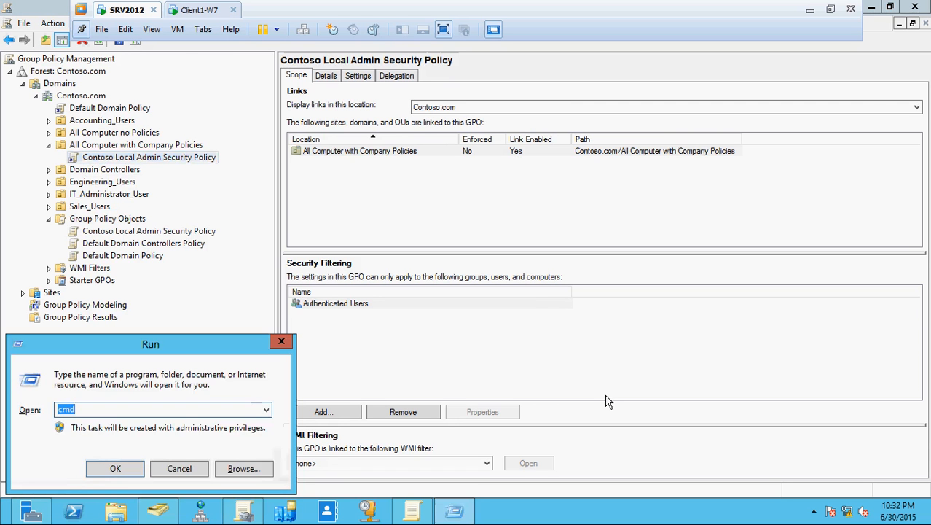
key("Return")
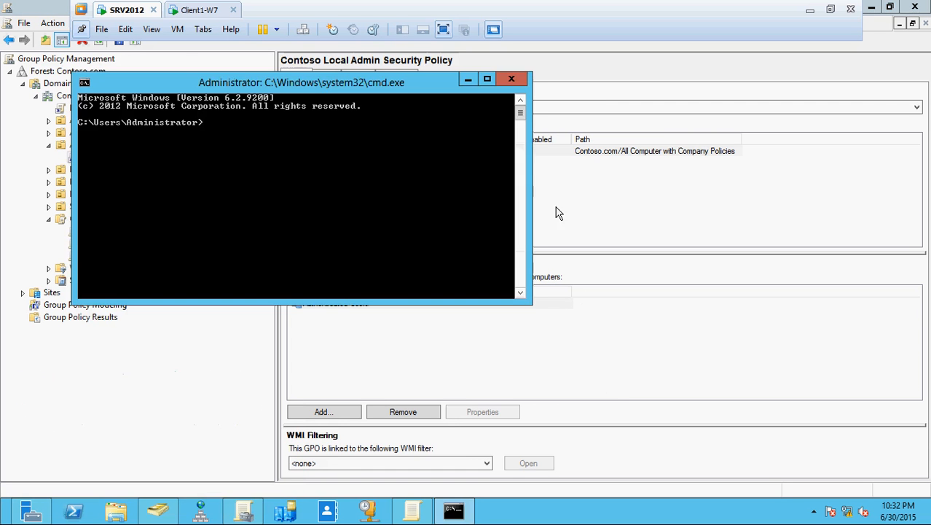
left_click_drag(349, 92, 693, 208)
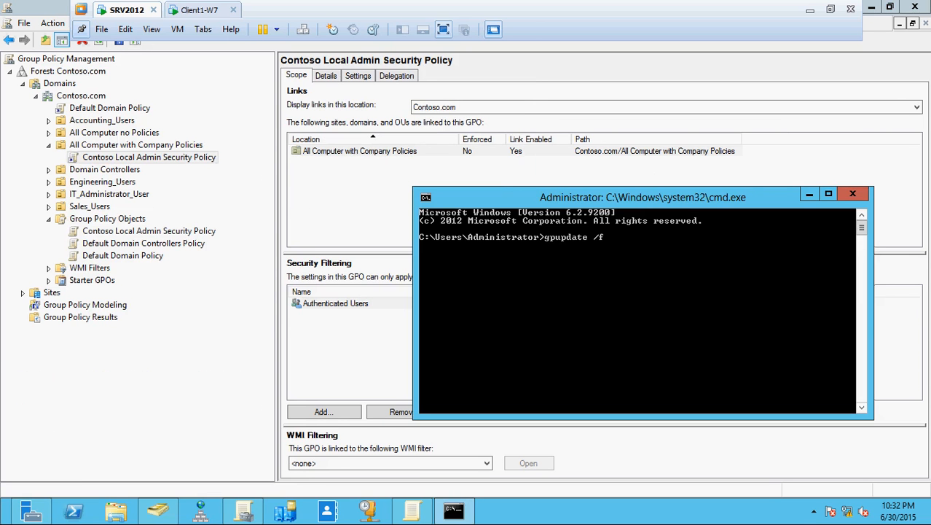
key("Return")
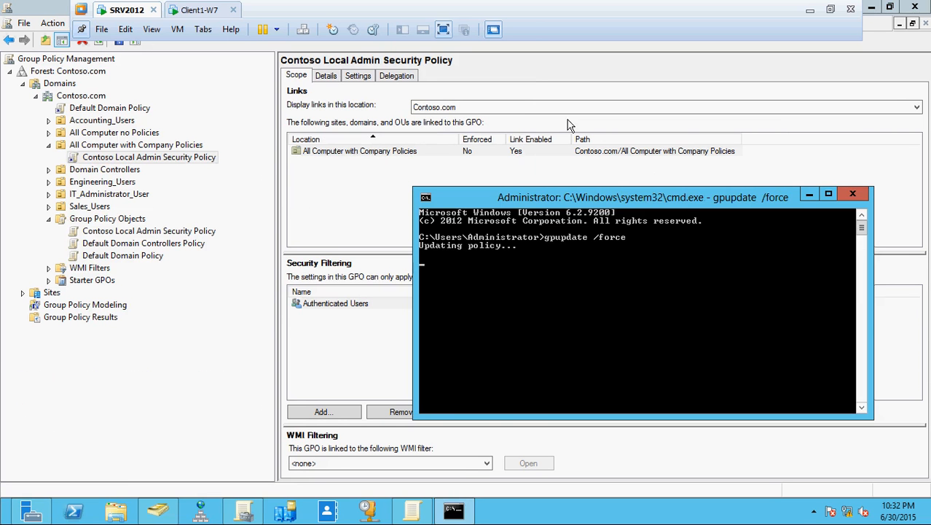
Step: Check the GPOs linked to All Computer with Company Policies, then switch to the Client1-W7 VM
left_click(155, 146)
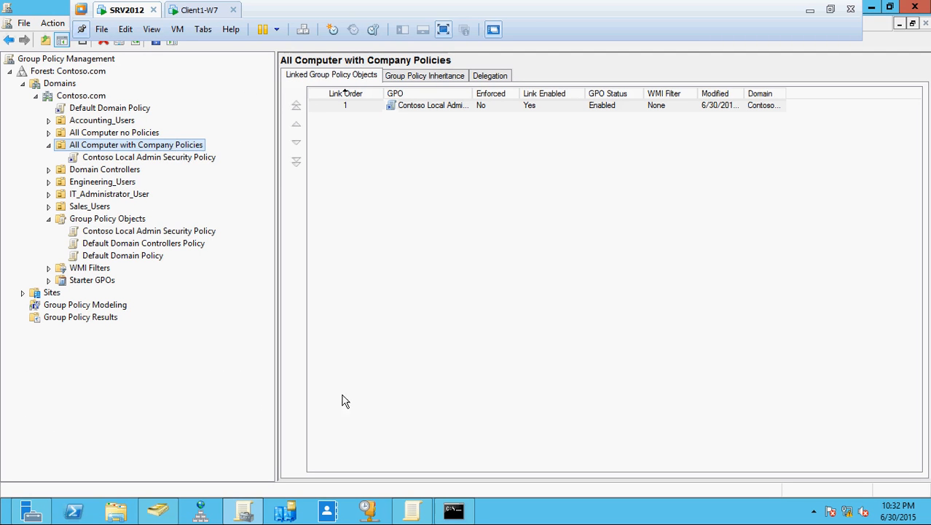
left_click(453, 510)
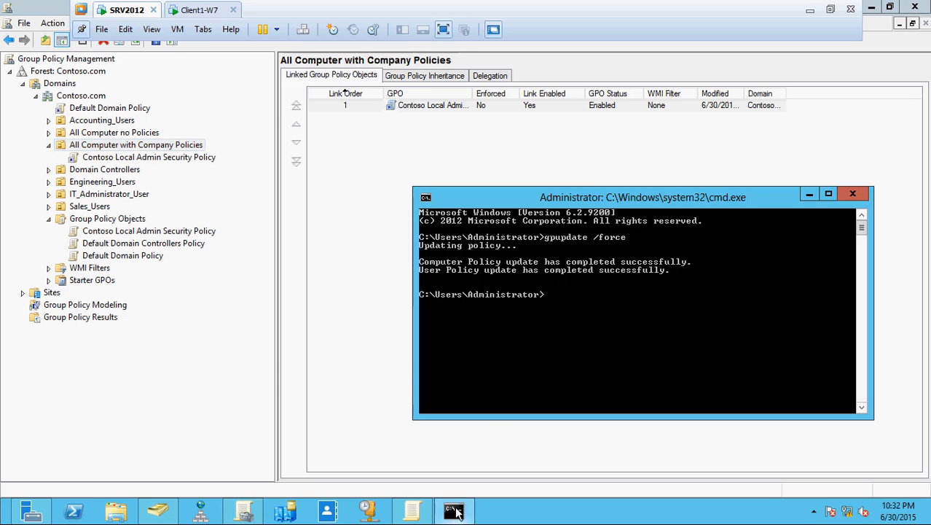
left_click(195, 13)
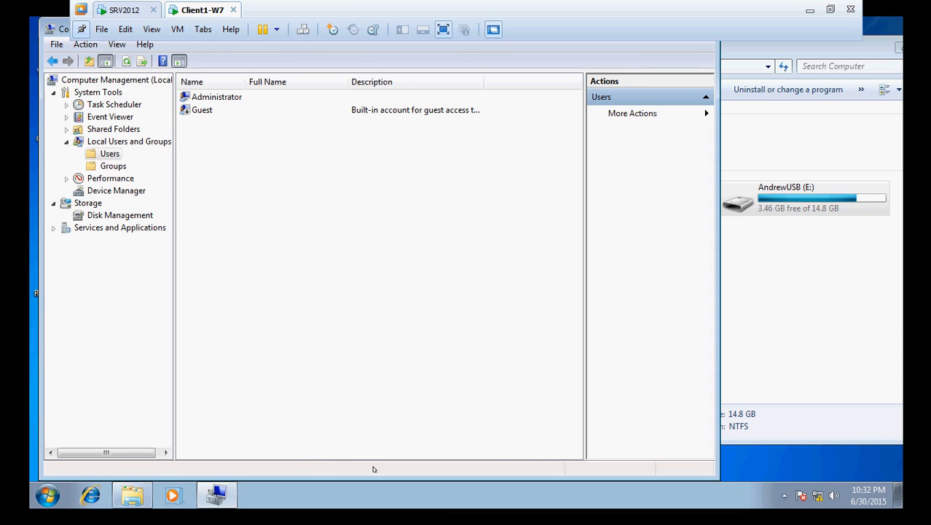
Step: Run gpupdate /force in a Command Prompt on Client1-W7 and refresh the local Users list
key("super+r")
key("Return")
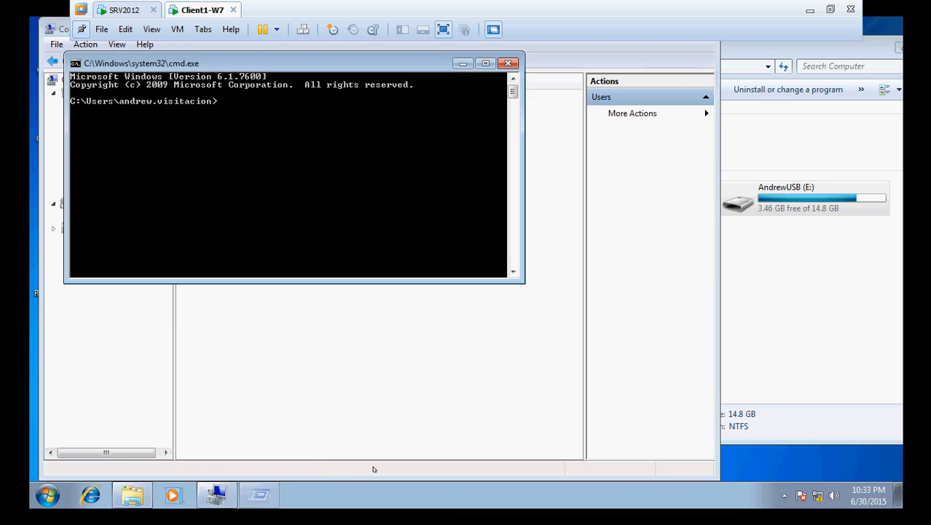
type("gpupdate")
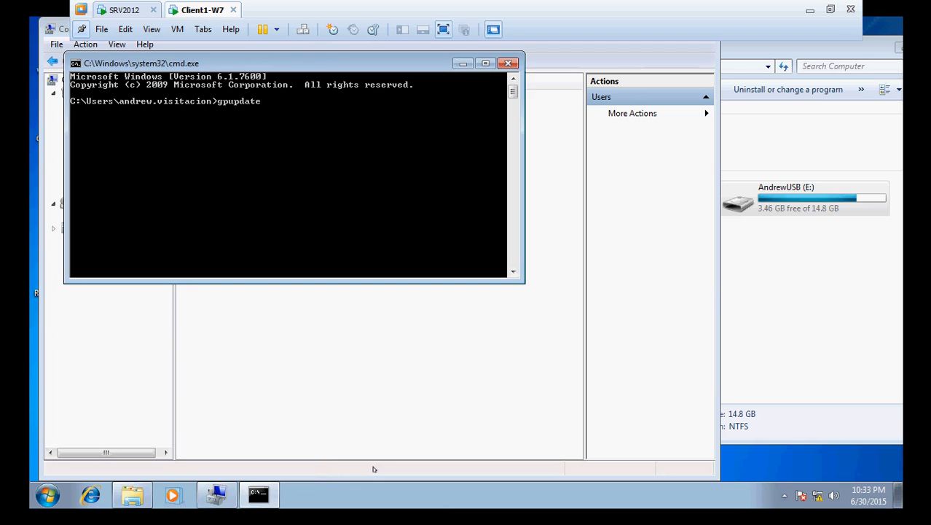
type(" /force")
key("Return")
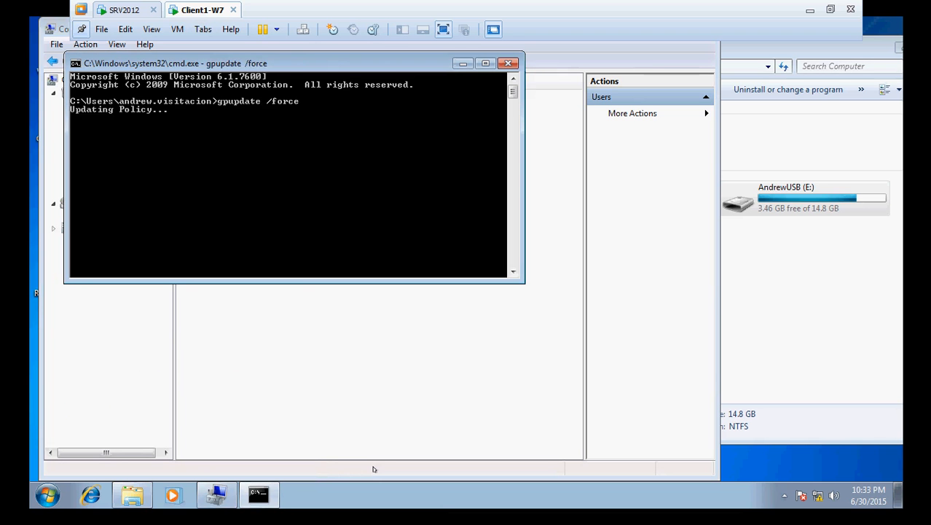
left_click_drag(324, 59, 683, 153)
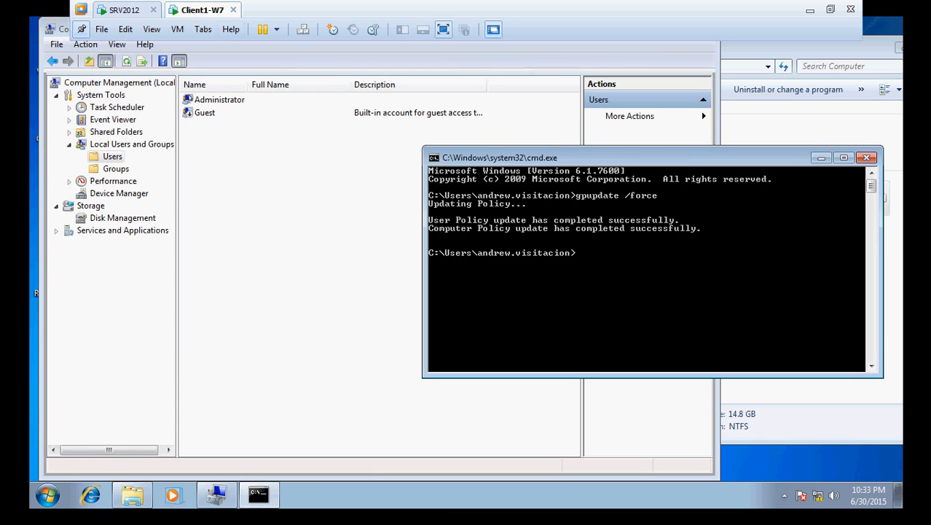
left_click(127, 61)
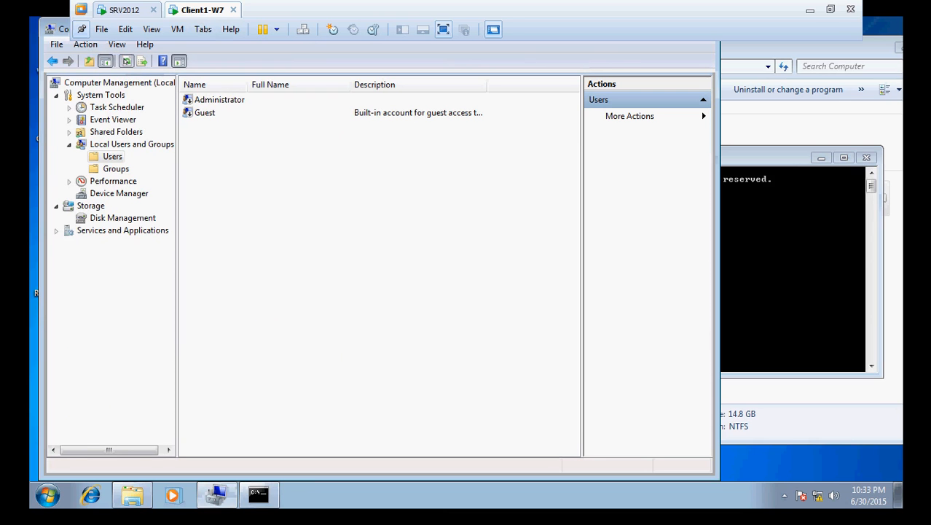
left_click(126, 61)
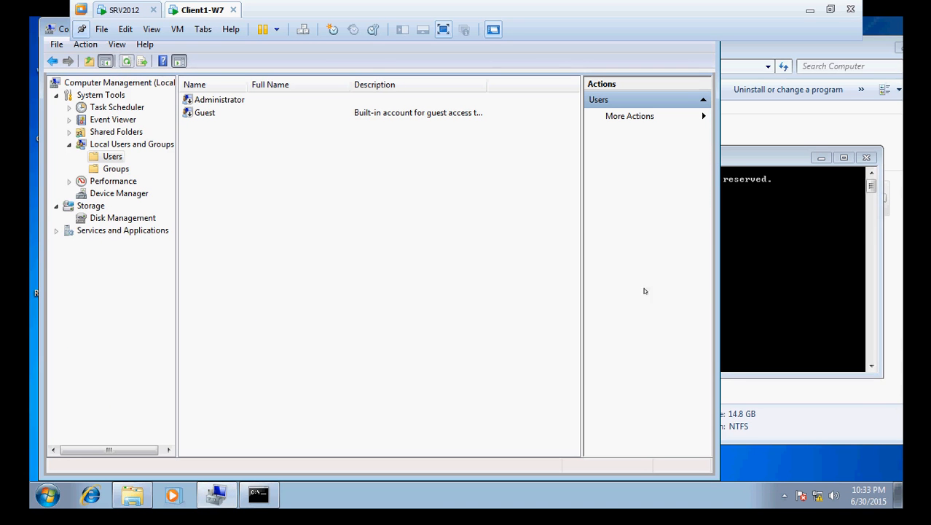
Step: Rerun gpupdate /force on the client and refresh Users again; only Administrator and Guest remain
left_click(729, 297)
key("Up")
key("Return")
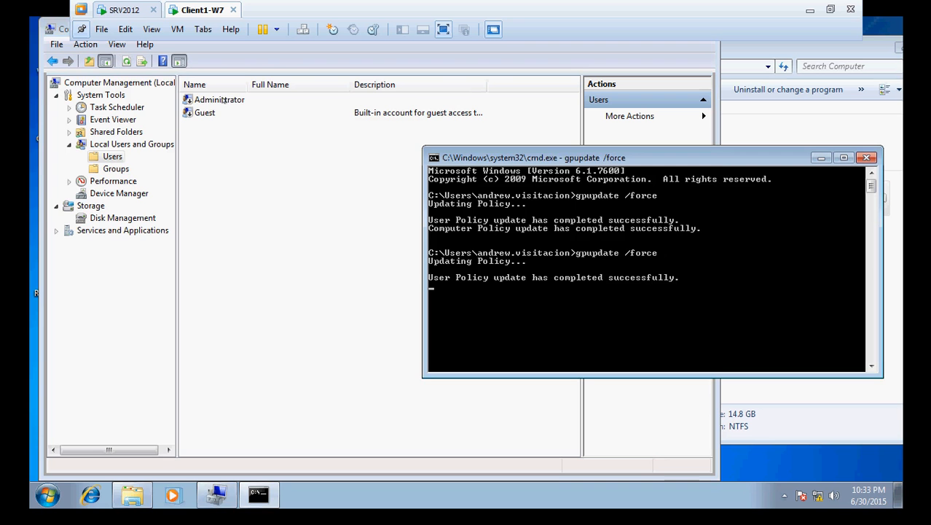
left_click(127, 60)
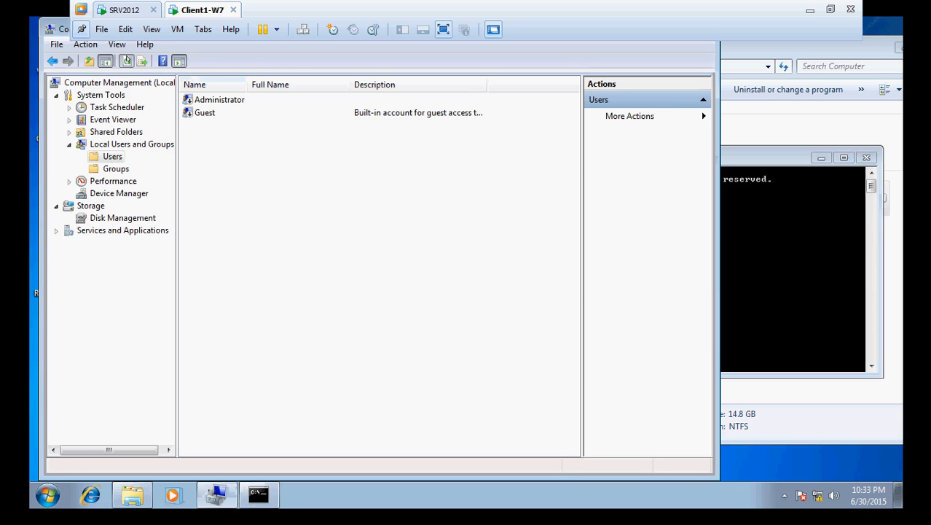
Step: Back on SRV2012, open the Contoso Local Admin Security Policy in the editor and reposition its window
left_click(121, 11)
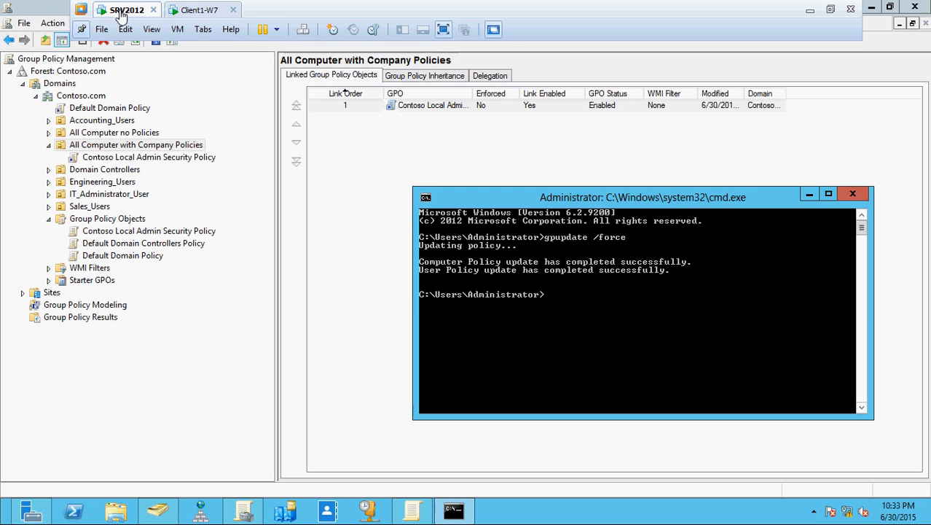
left_click(145, 158)
right_click(144, 166)
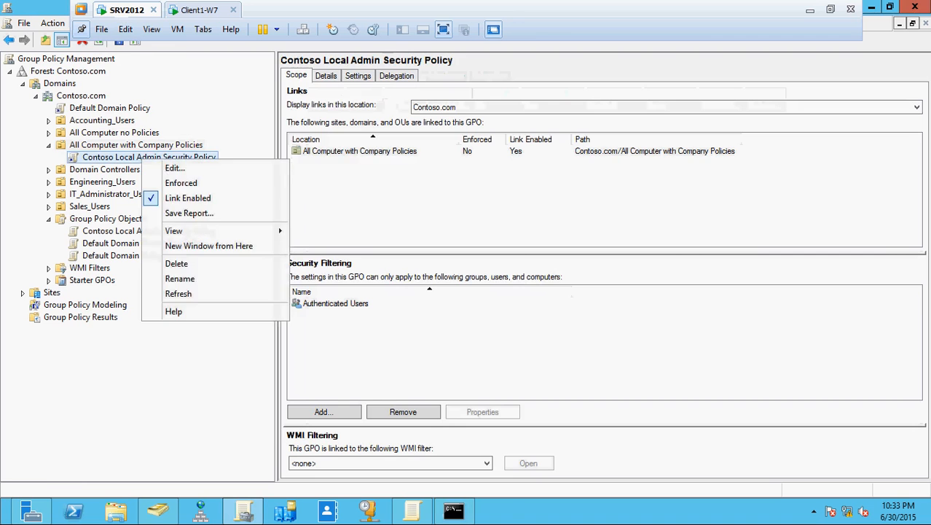
left_click(162, 170)
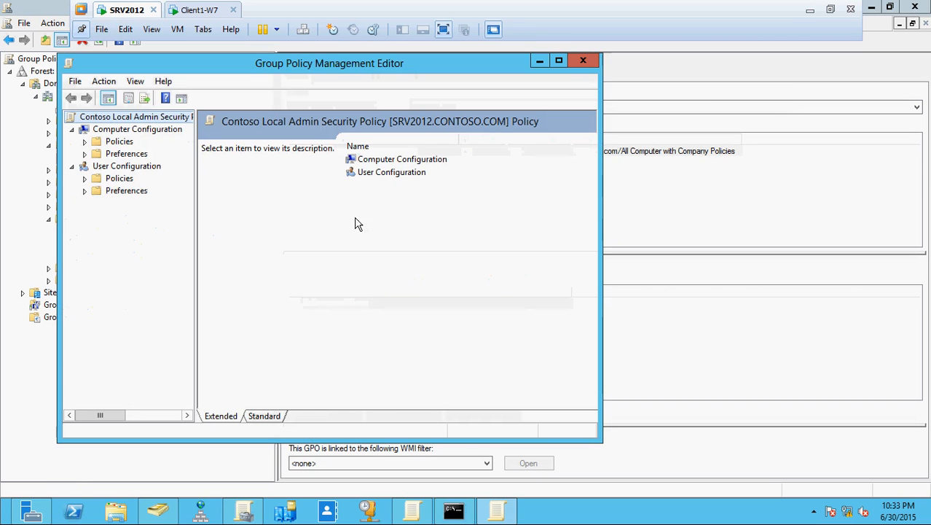
left_click(71, 166)
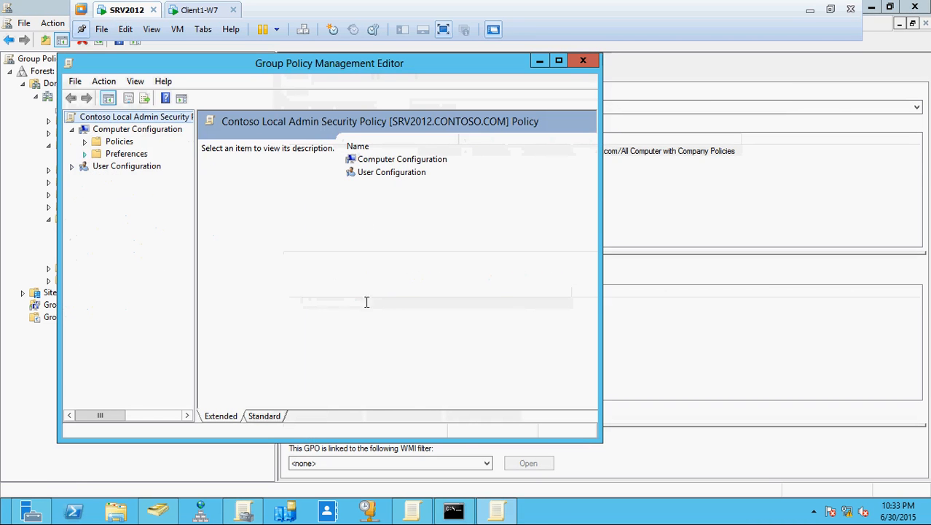
left_click(494, 510)
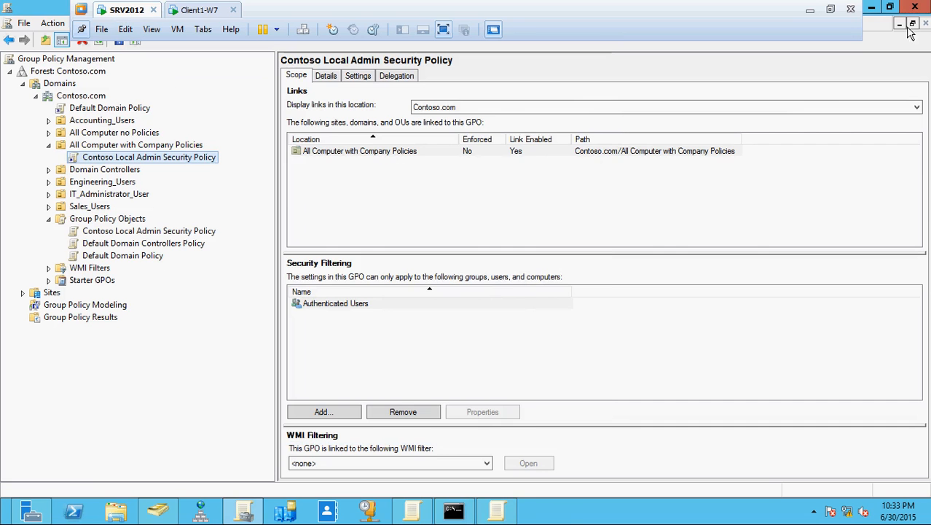
left_click(412, 510)
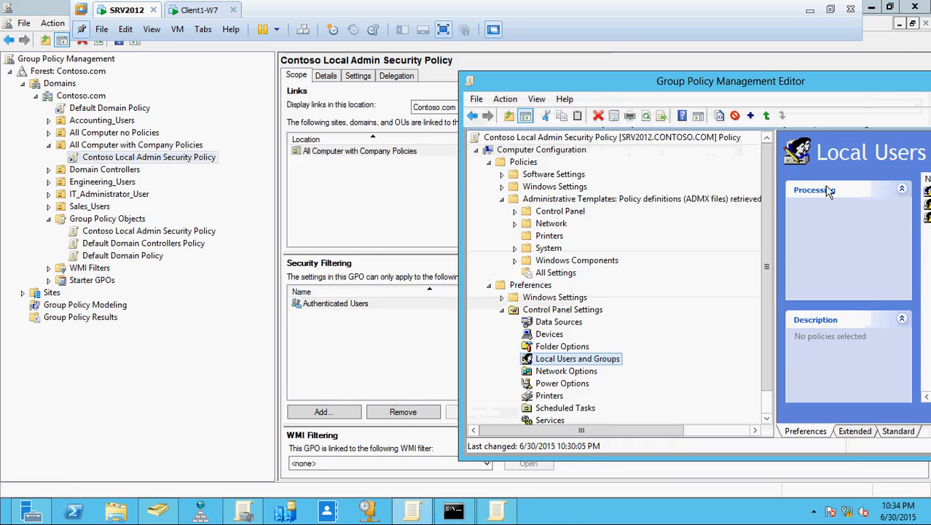
left_click_drag(867, 93, 539, 94)
left_click(629, 84)
Step: Reopen the policy maximized, with Computer Configuration > Preferences > Control Panel Settings expanded
right_click(159, 158)
left_click(191, 170)
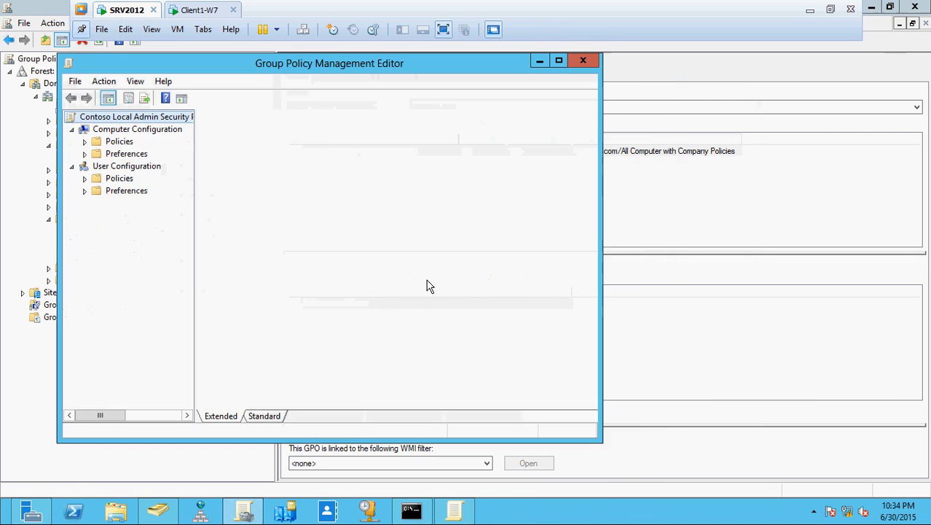
left_click(71, 166)
left_click(84, 153)
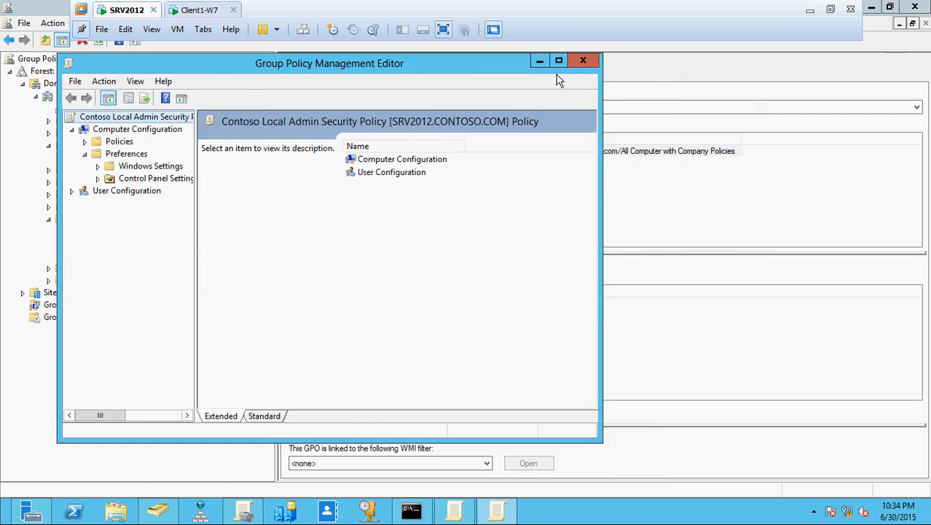
left_click(559, 64)
left_click_drag(133, 235, 316, 249)
left_click(35, 121)
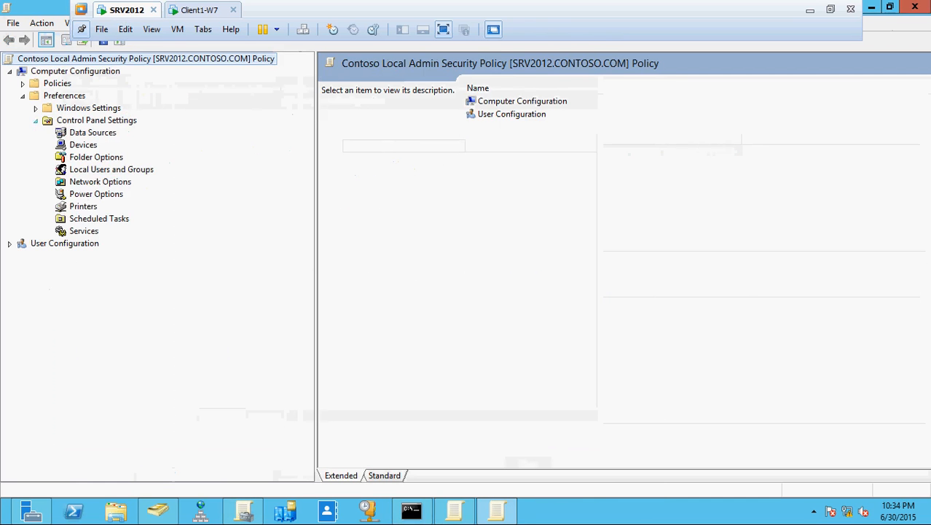
Step: Sort the Local Users and Groups items by Order and re-save the ITContosoAdministrator item
left_click(90, 171)
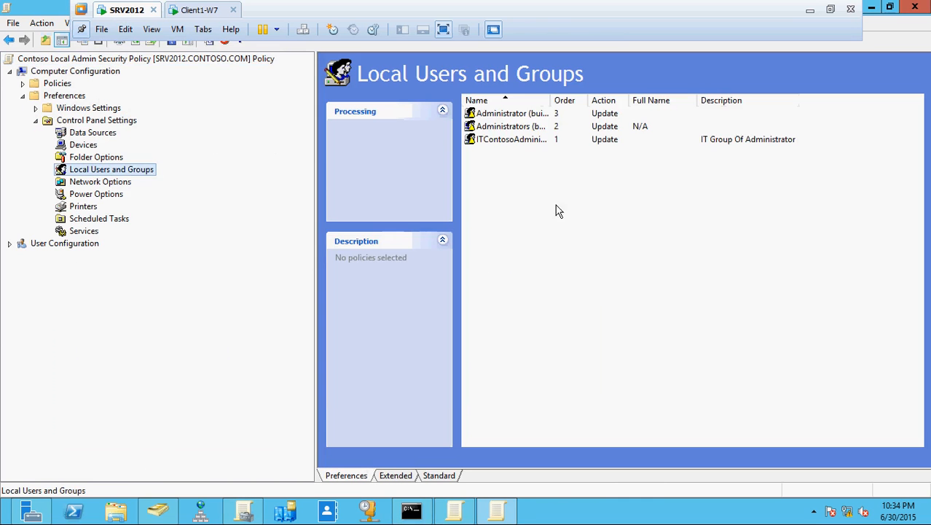
left_click(566, 101)
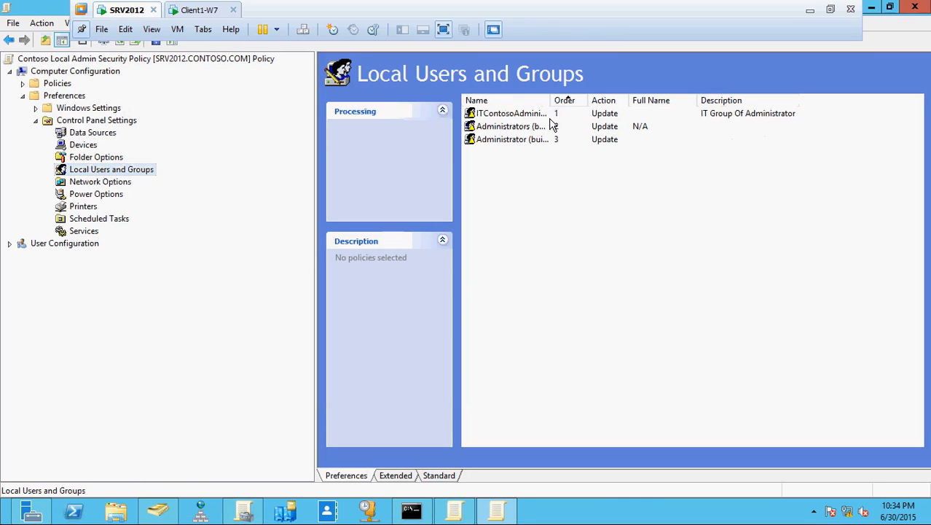
double_click(554, 116)
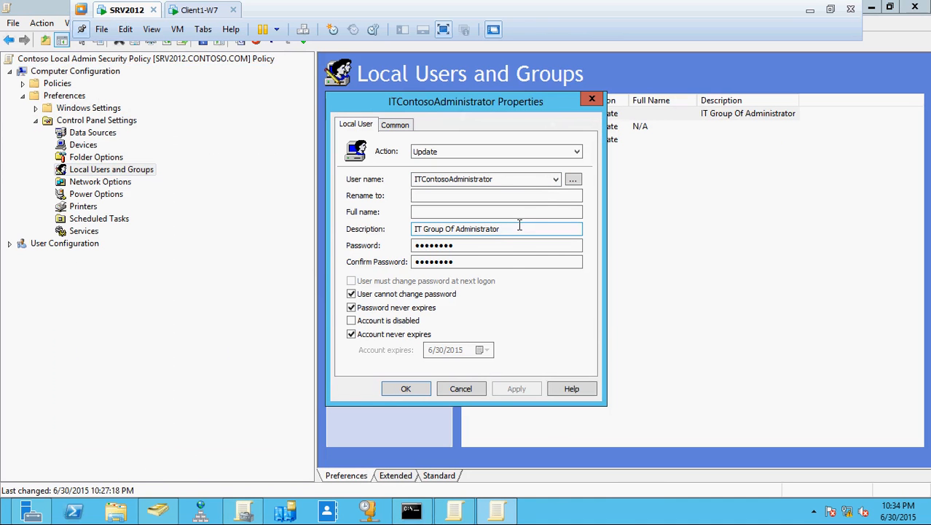
left_click(413, 389)
left_click(575, 309)
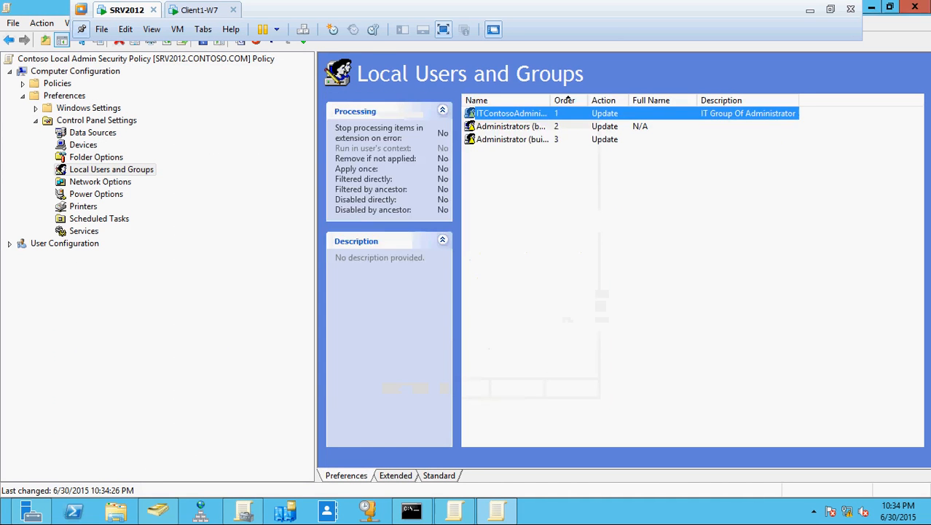
Step: Reapply the Administrators (built-in) group item, keeping Administrators (built-in) as its target group
double_click(514, 129)
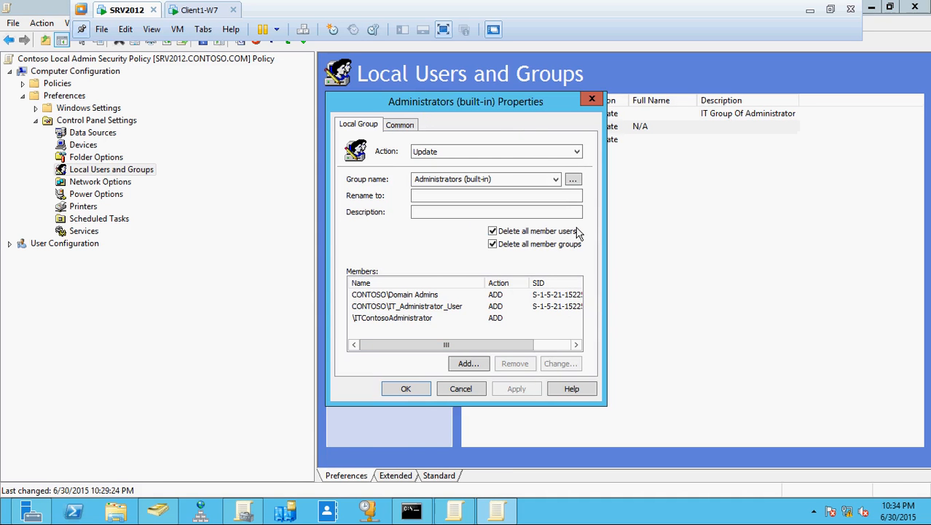
left_click(556, 183)
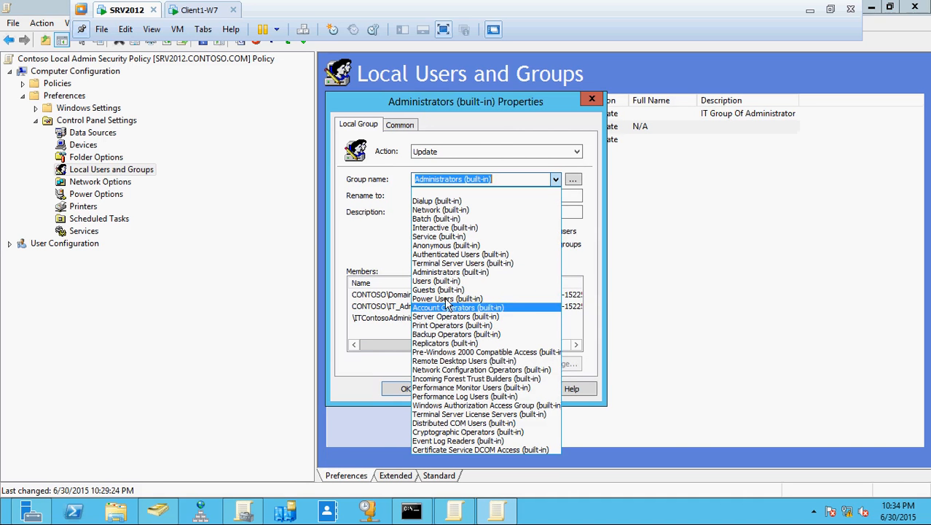
left_click(446, 272)
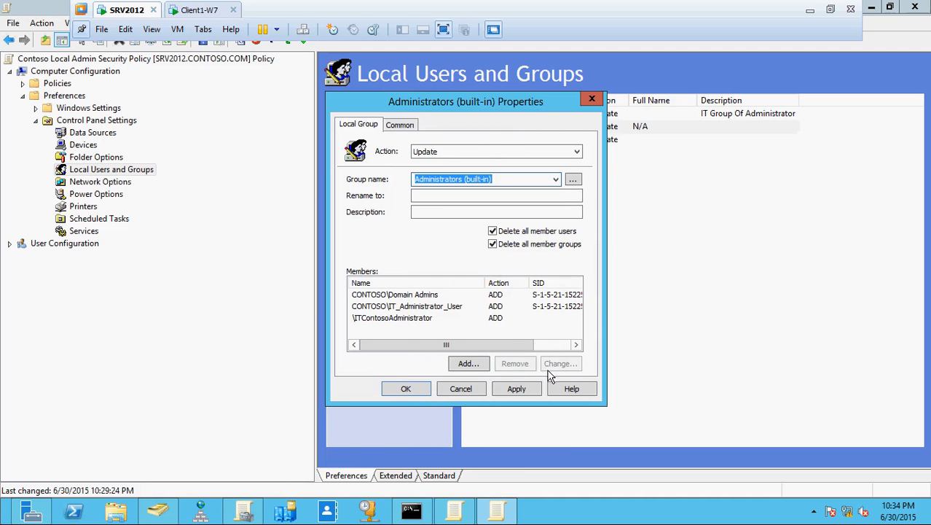
left_click(526, 388)
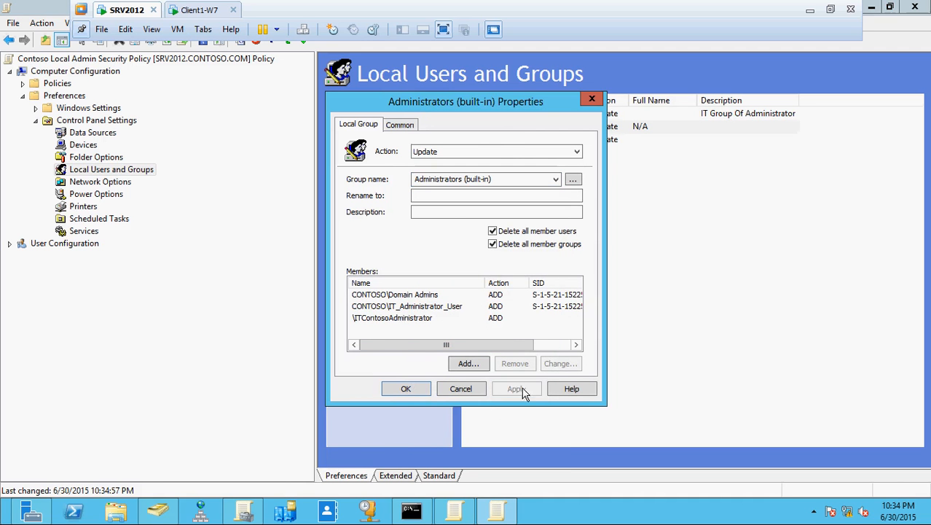
left_click(425, 390)
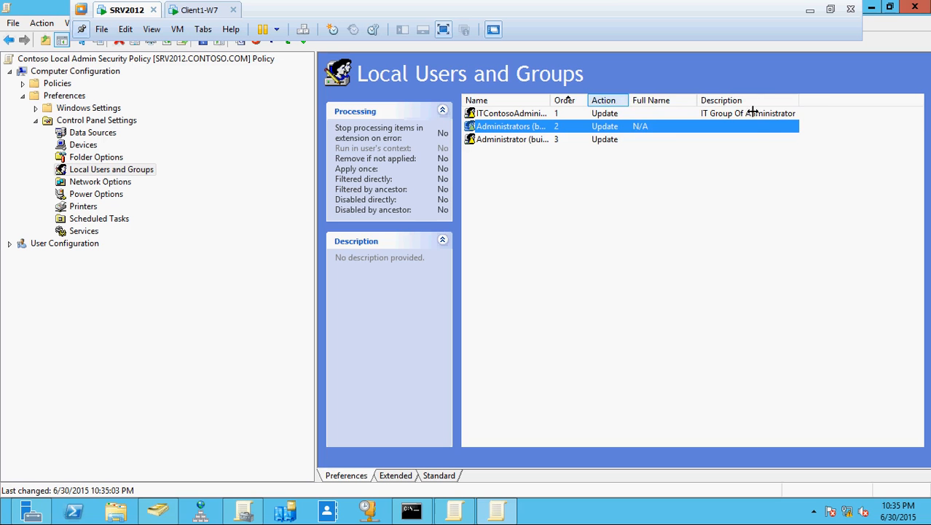
Step: Widen the Action and Name columns so full item names are visible
left_click_drag(753, 111, 753, 111)
left_click_drag(590, 95, 687, 97)
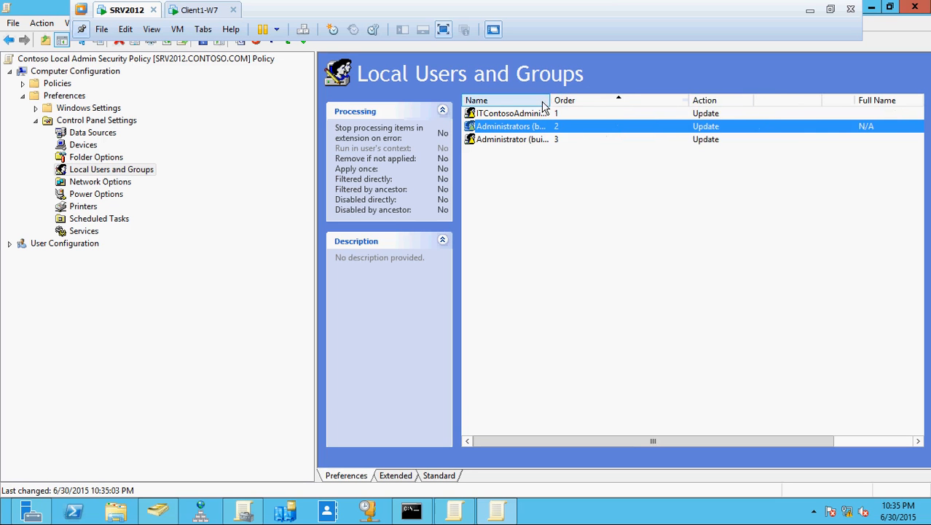
left_click_drag(550, 100, 625, 100)
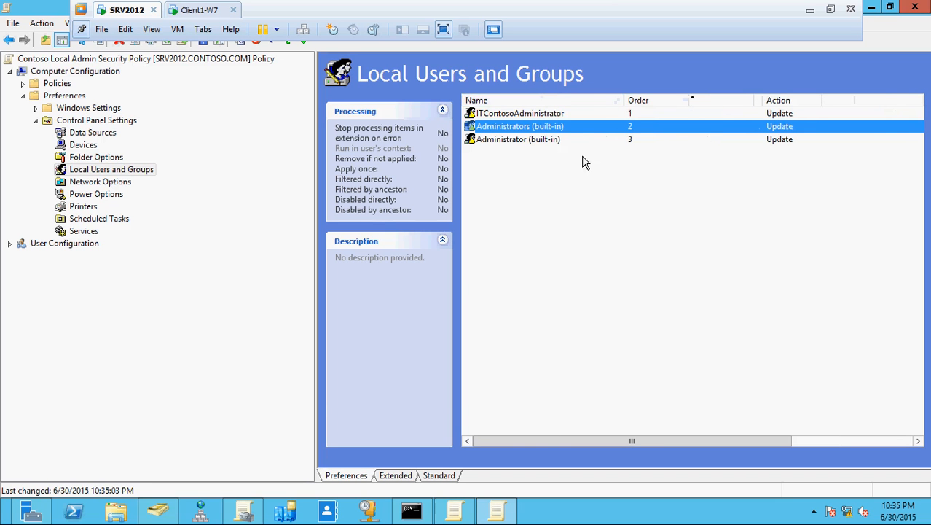
Step: Uncheck Password never expires on the Administrator (built-in) item and save it, dismissing password warnings
double_click(525, 139)
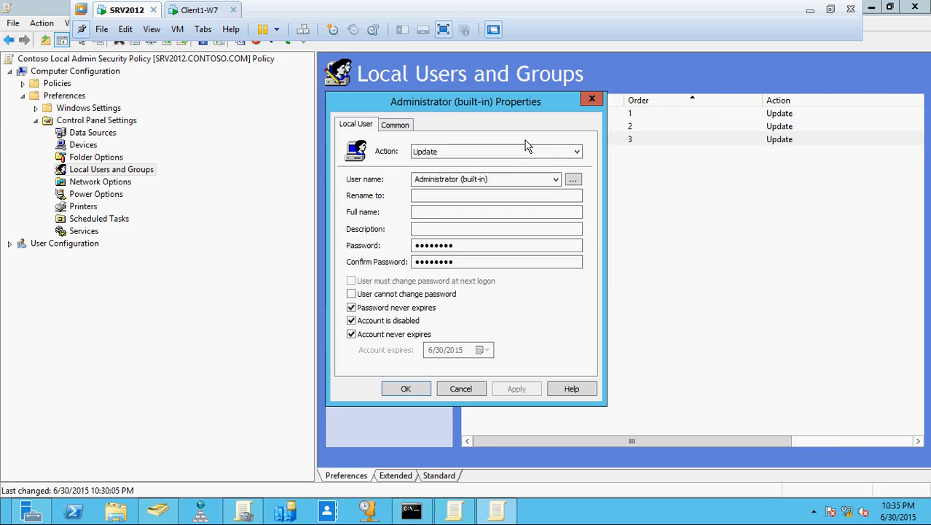
left_click(524, 180)
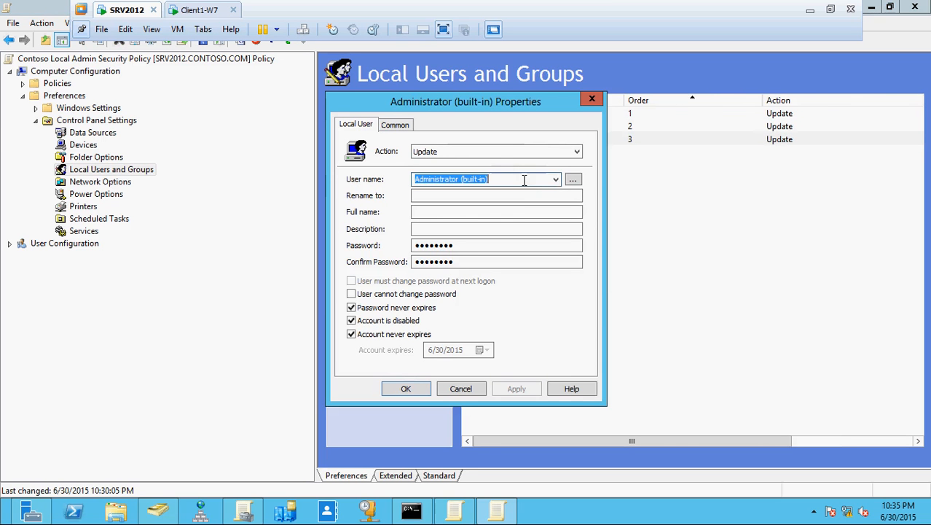
left_click(556, 179)
left_click(559, 179)
left_click(351, 309)
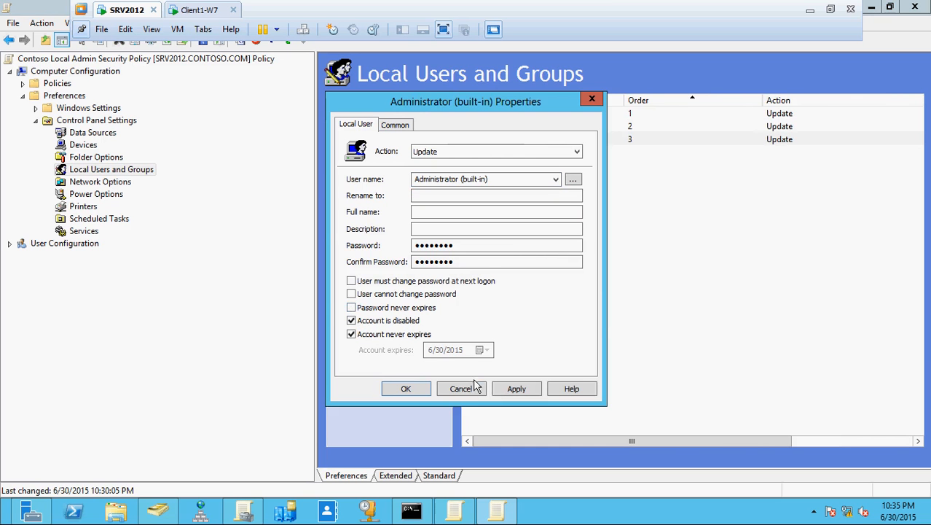
left_click(516, 390)
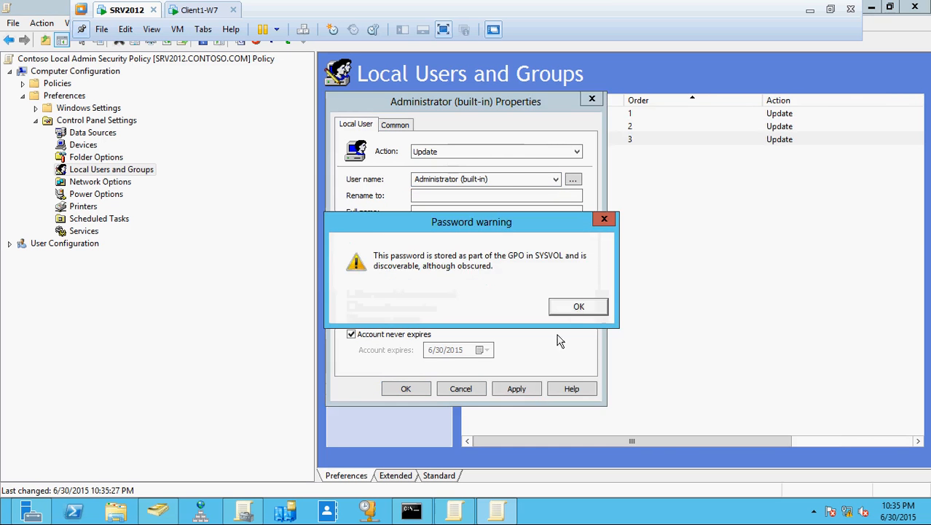
left_click(579, 306)
left_click(406, 388)
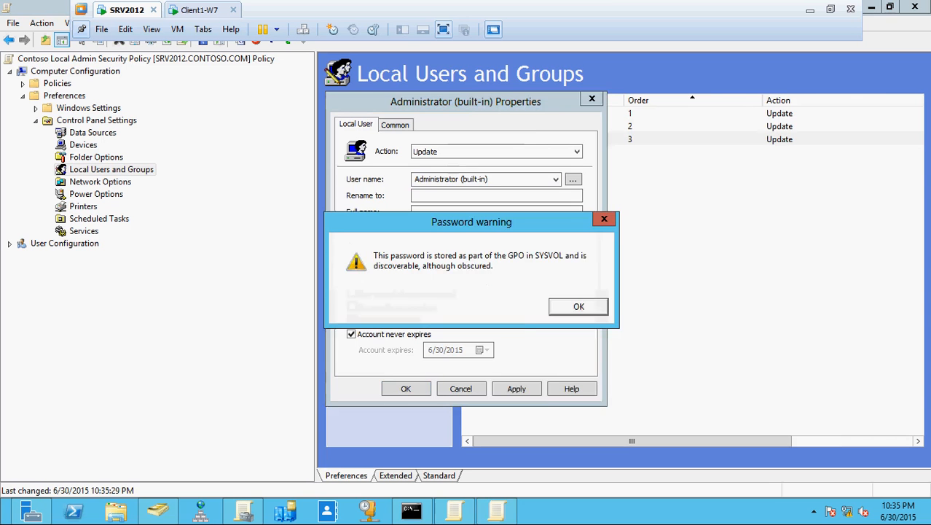
left_click(570, 307)
left_click(411, 510)
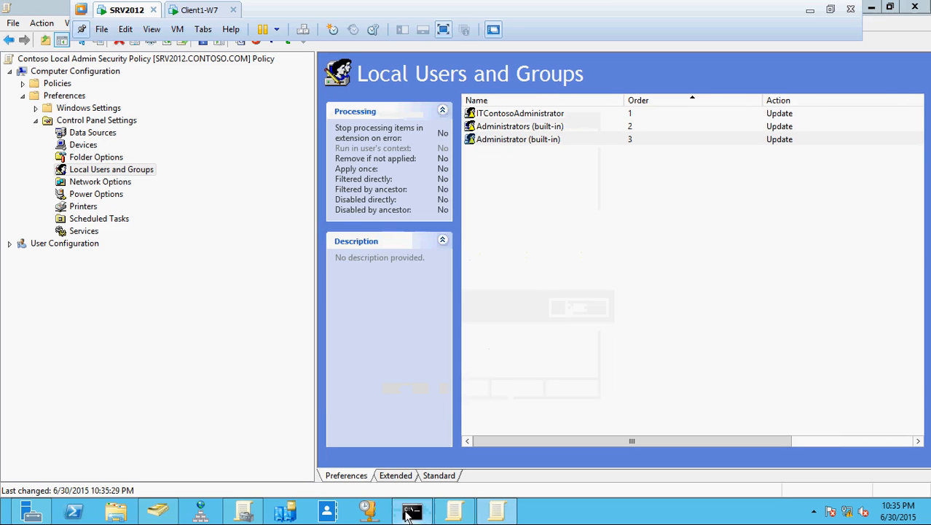
Step: Rerun gpupdate /force on the server, then switch to the Client1-W7 VM
key("Up")
key("Return")
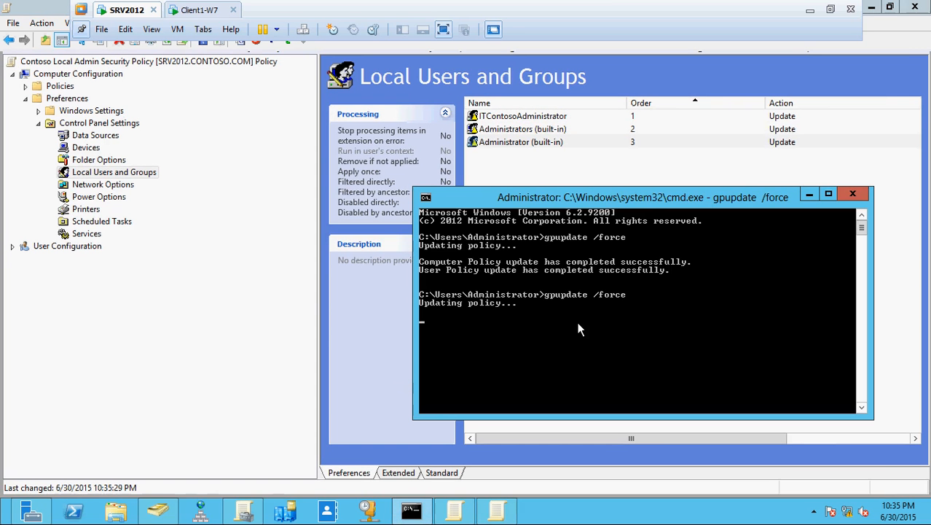
left_click(214, 12)
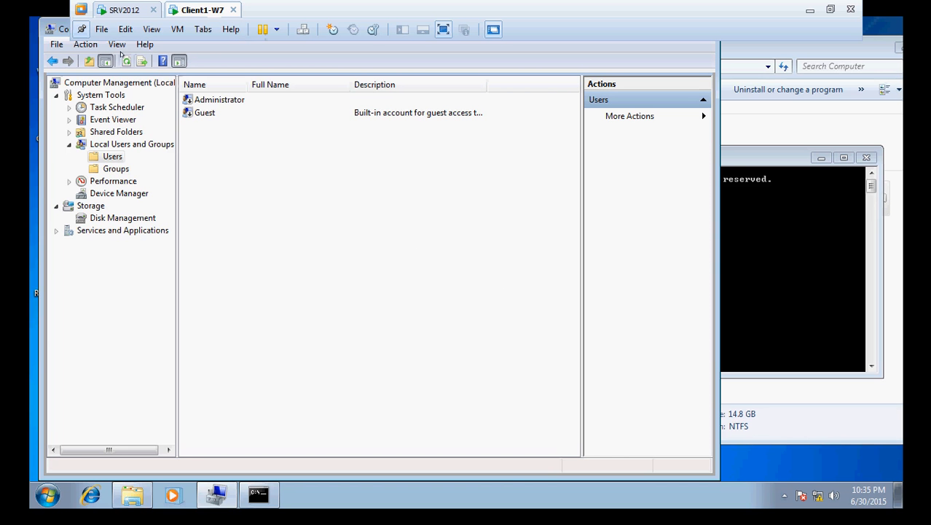
Step: Rerun gpupdate /force on the Win7 client's command prompt
left_click(871, 365)
key("Up")
key("Return")
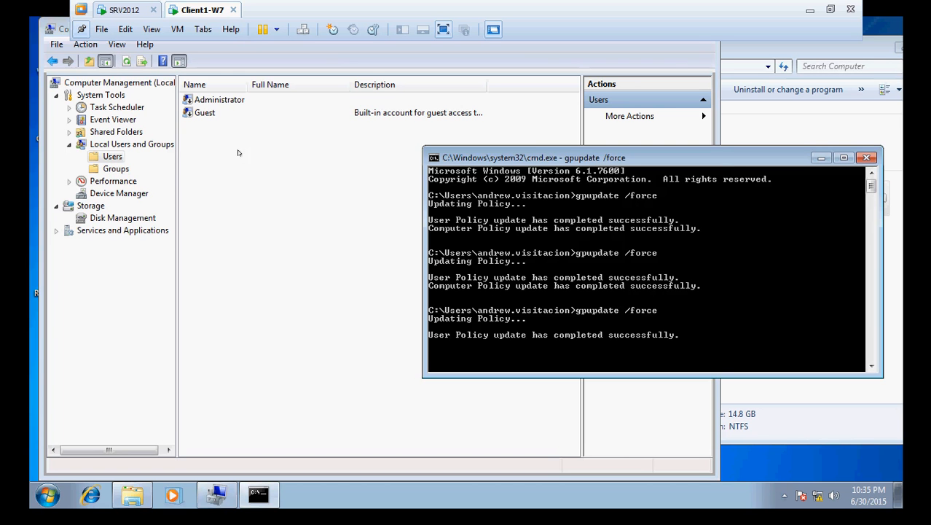
Step: Review the client's Administrators group members, then return to SRV2012's Group Policy editor
left_click(125, 61)
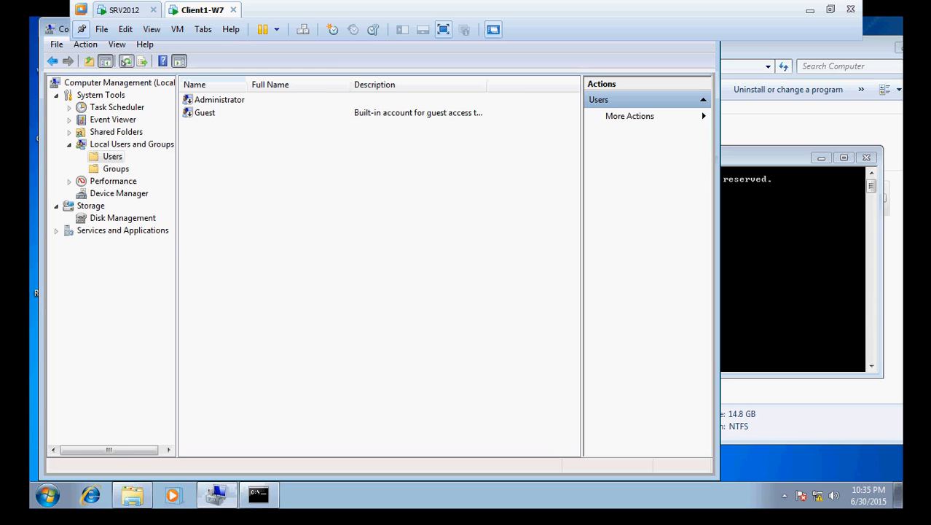
left_click(113, 170)
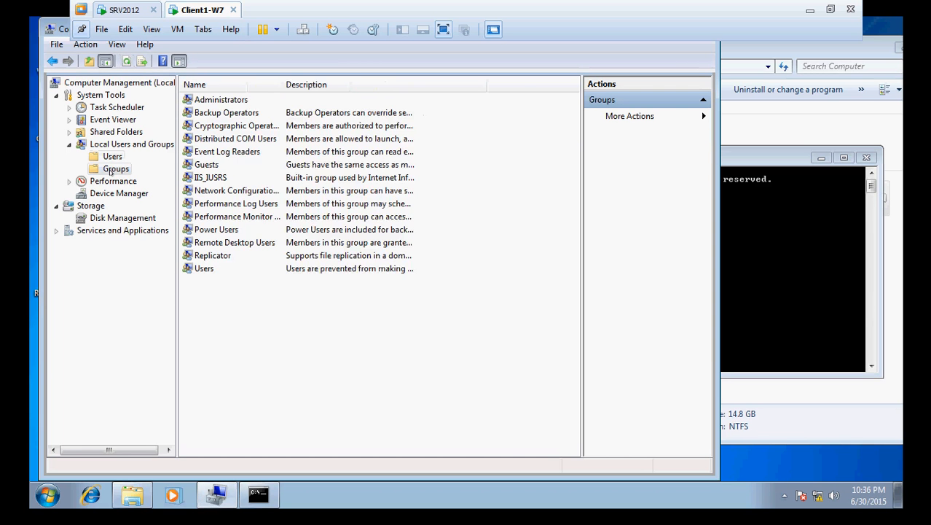
double_click(202, 97)
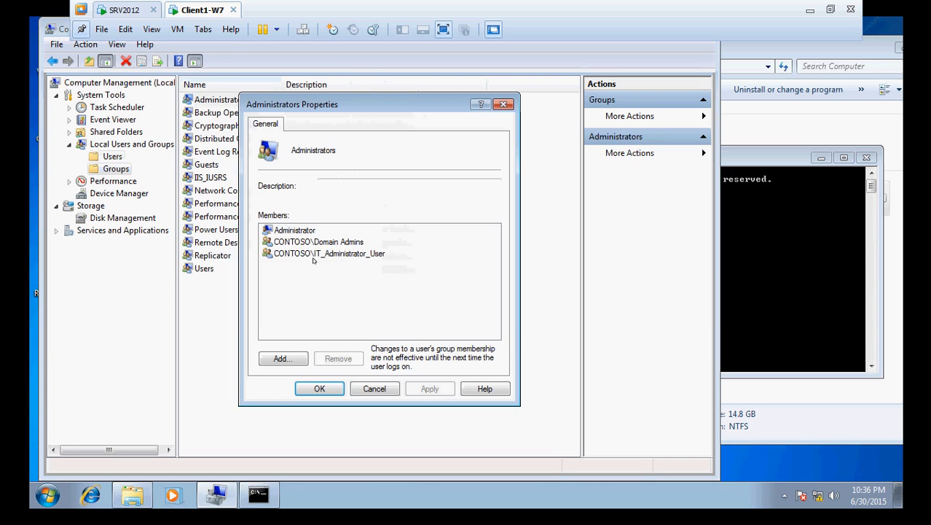
left_click(381, 386)
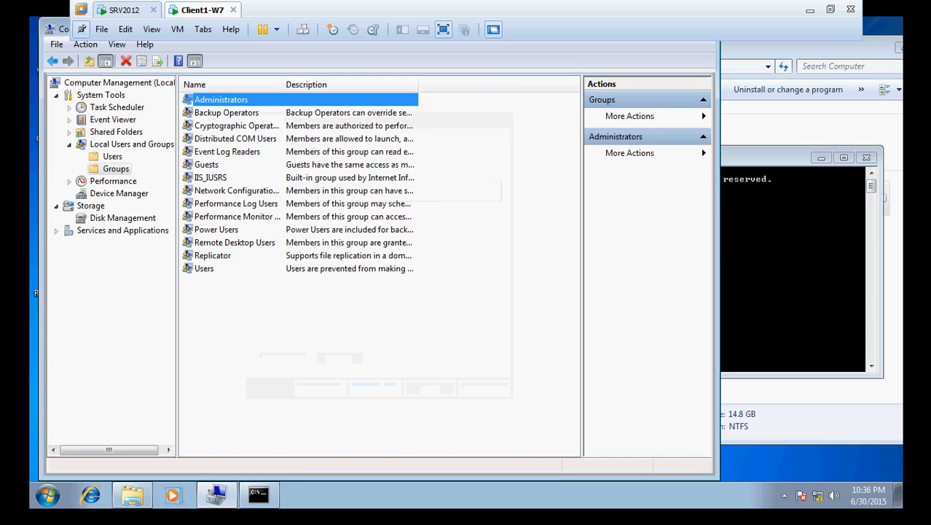
left_click(129, 9)
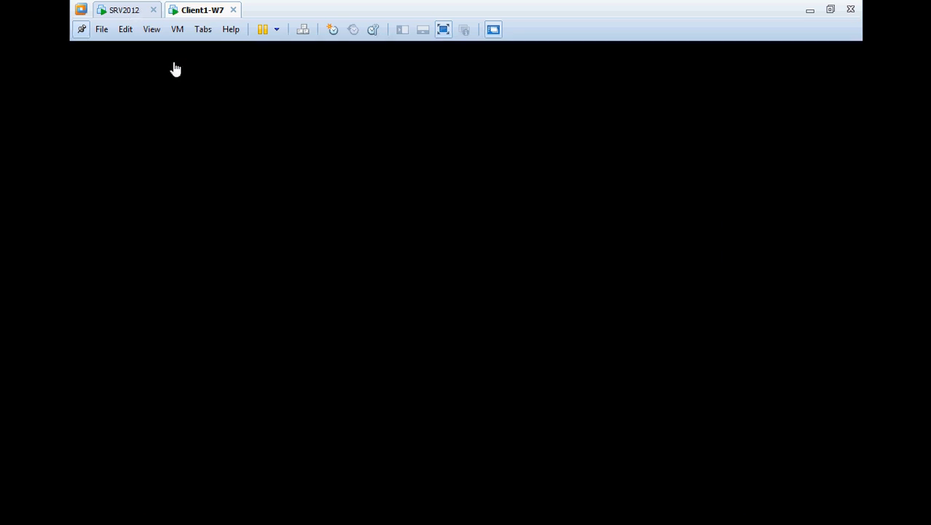
left_click(565, 178)
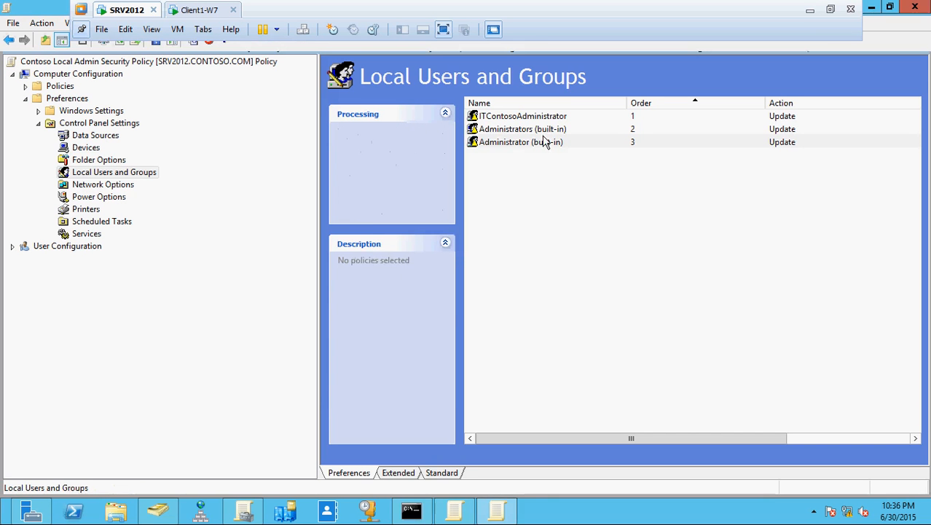
Step: Inspect the ITContosoAdministrator user item's Local User and Common settings without changes
double_click(542, 119)
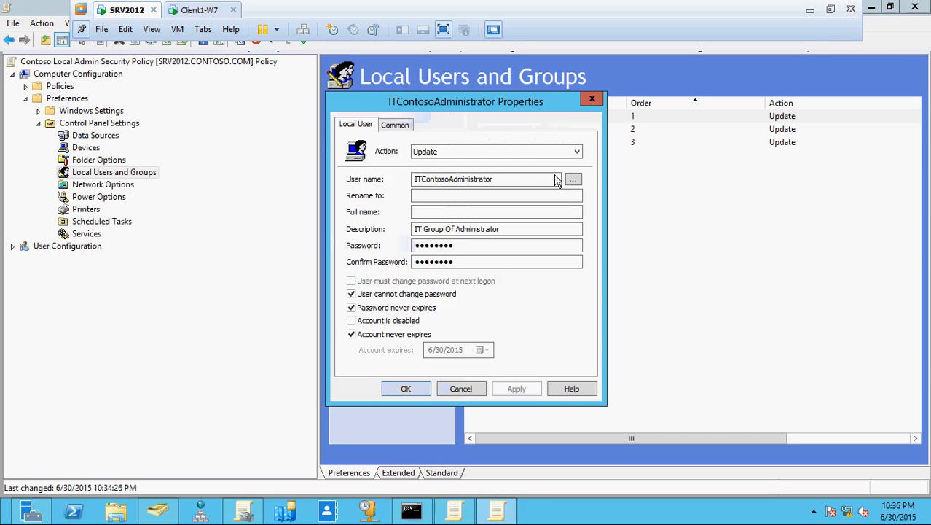
left_click(555, 180)
left_click(557, 181)
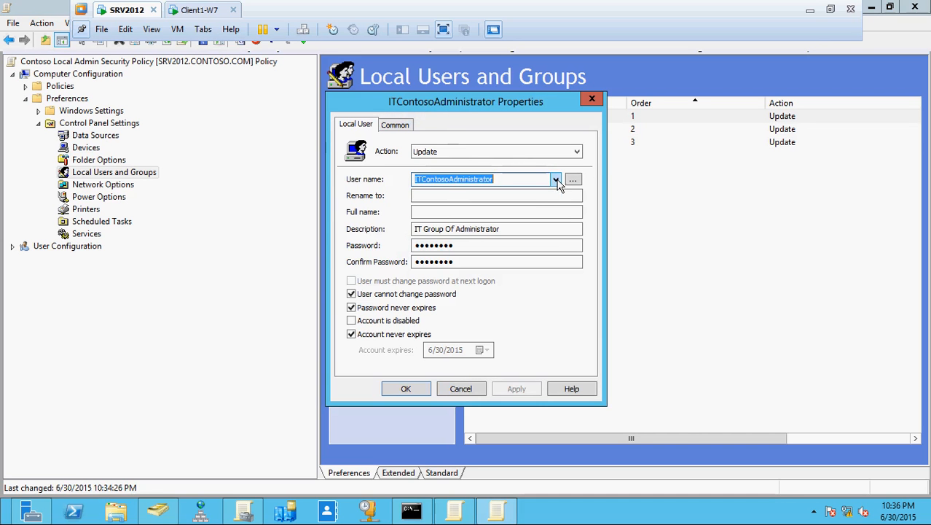
left_click(394, 129)
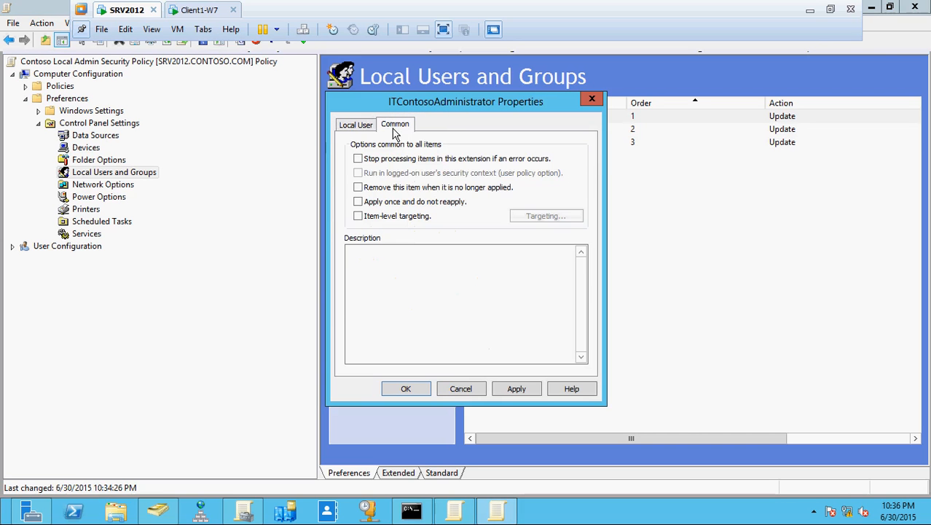
left_click(362, 126)
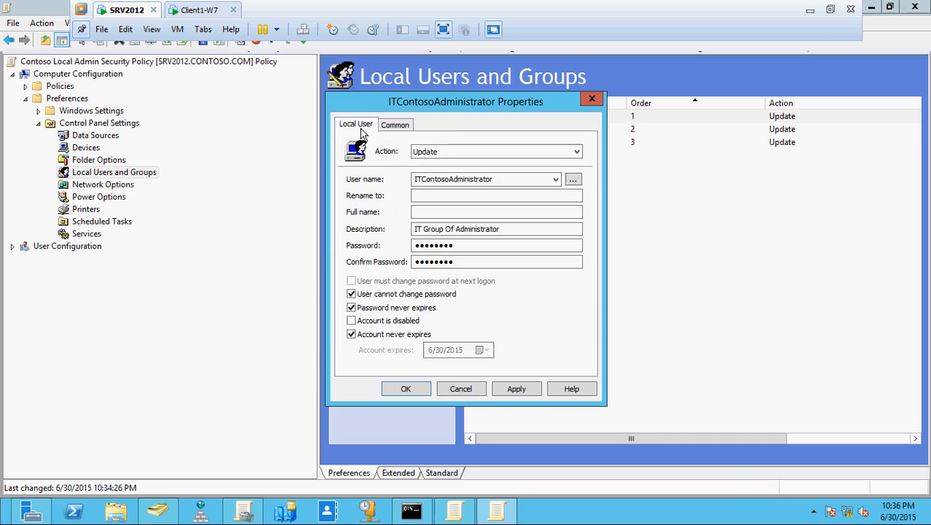
left_click(461, 389)
Step: Inspect the built-in Administrator item, then select \ITContosoAdministrator in the Administrators (built-in) members
double_click(511, 143)
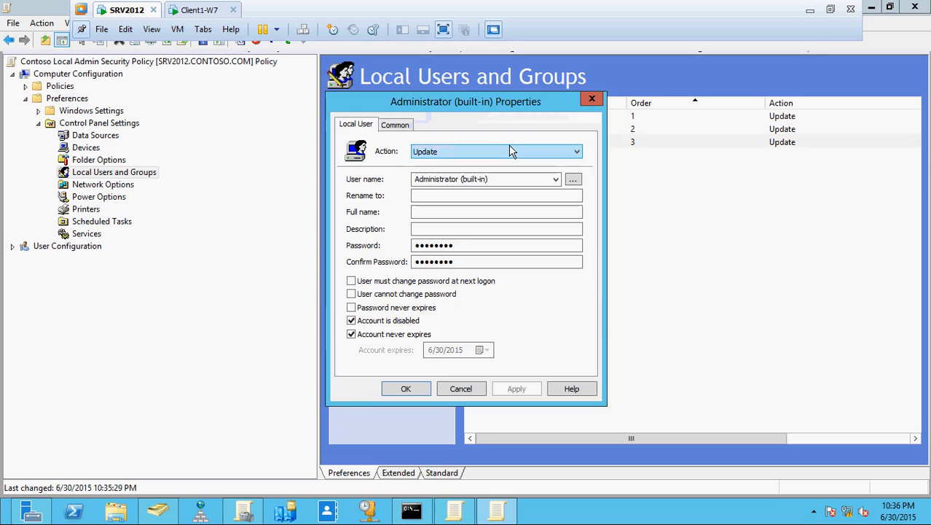
left_click(592, 98)
double_click(554, 129)
left_click(419, 321)
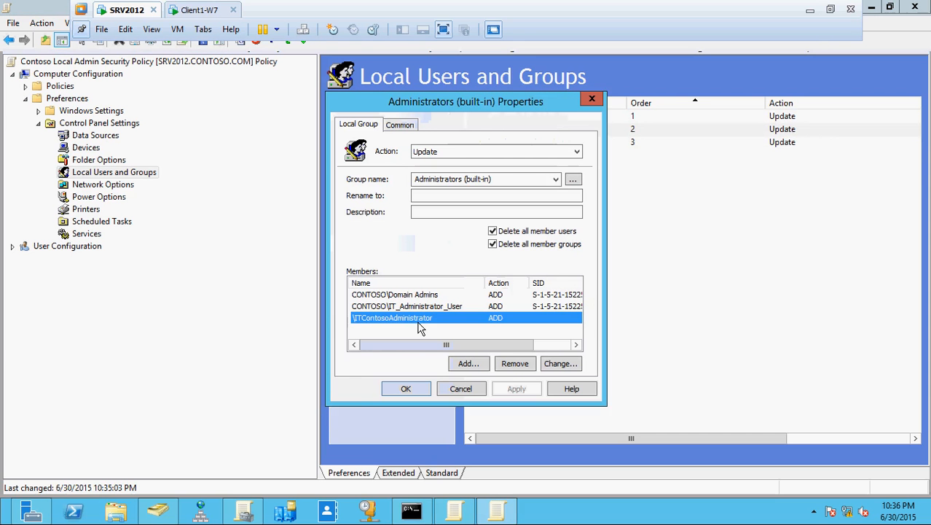
Step: Try removing \ITContosoAdministrator and adding a member, then discard the Administrators (built-in) changes
left_click(509, 368)
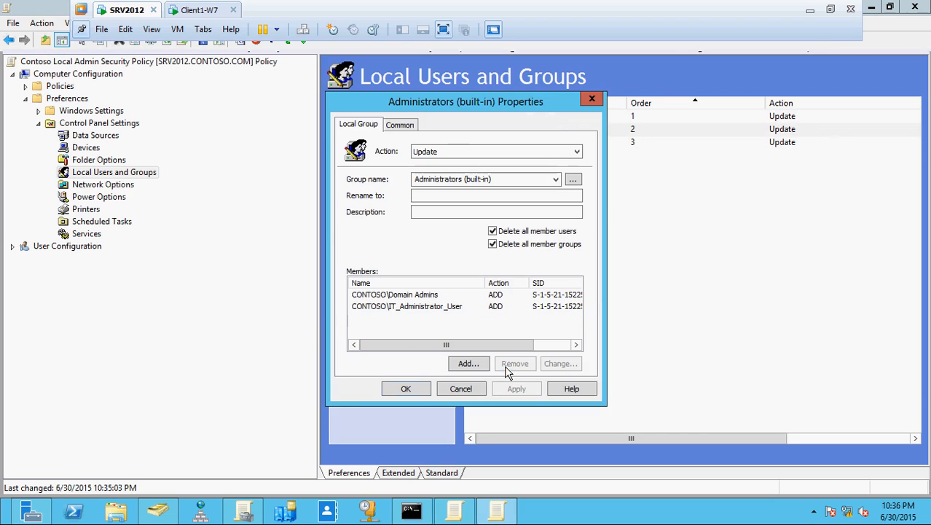
left_click(470, 364)
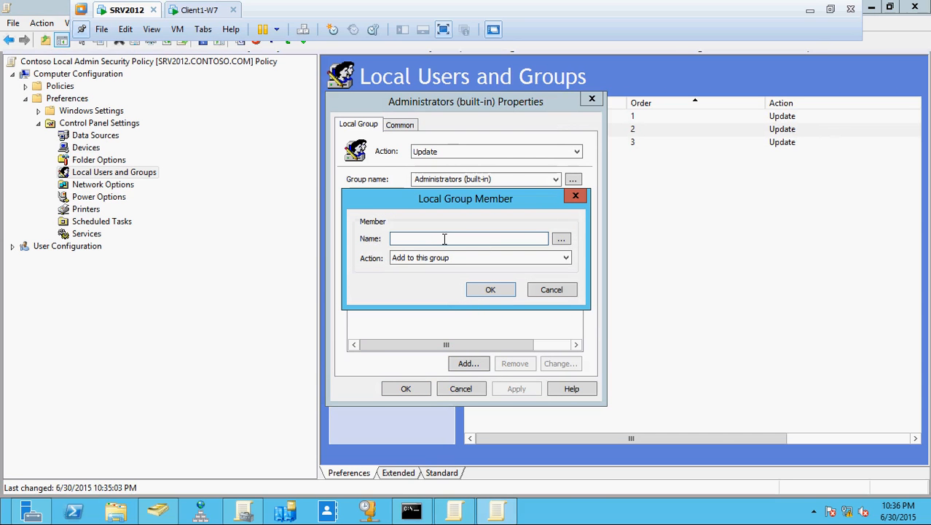
type("\\ITContoso")
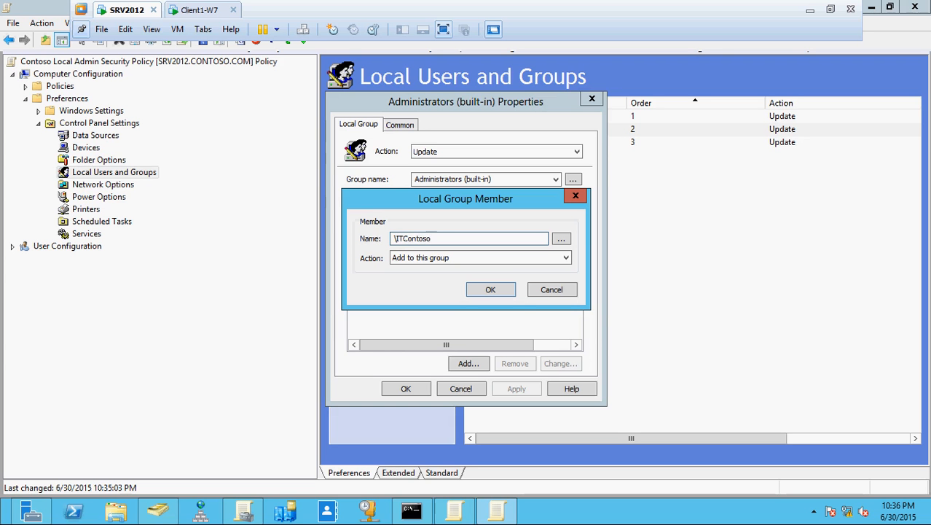
left_click(484, 102)
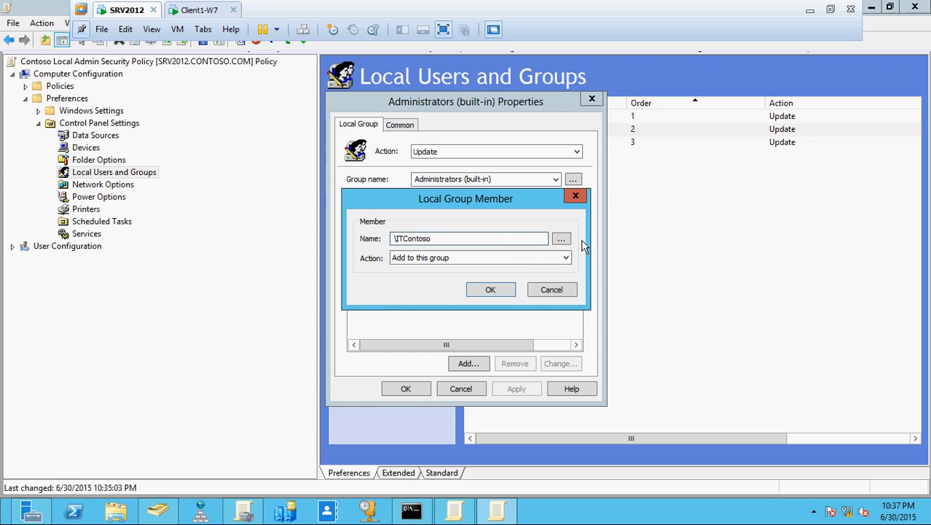
left_click(554, 289)
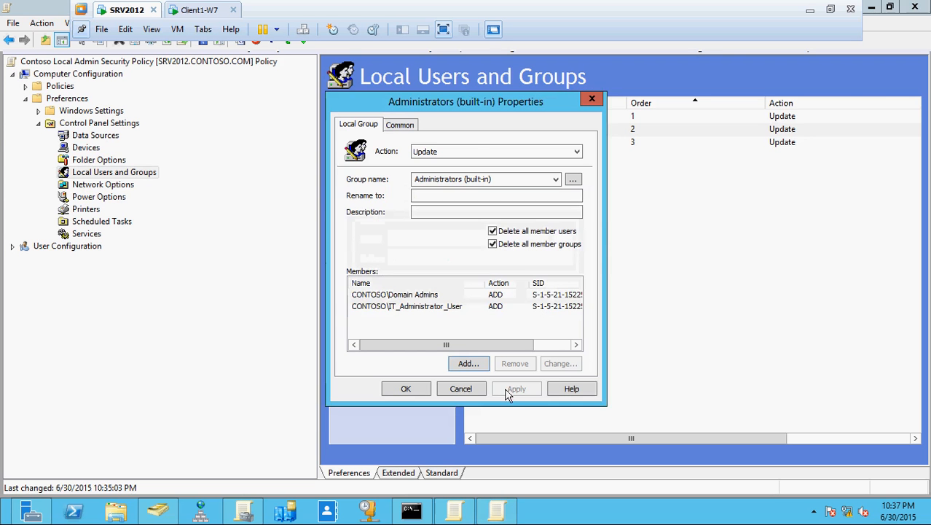
left_click(476, 388)
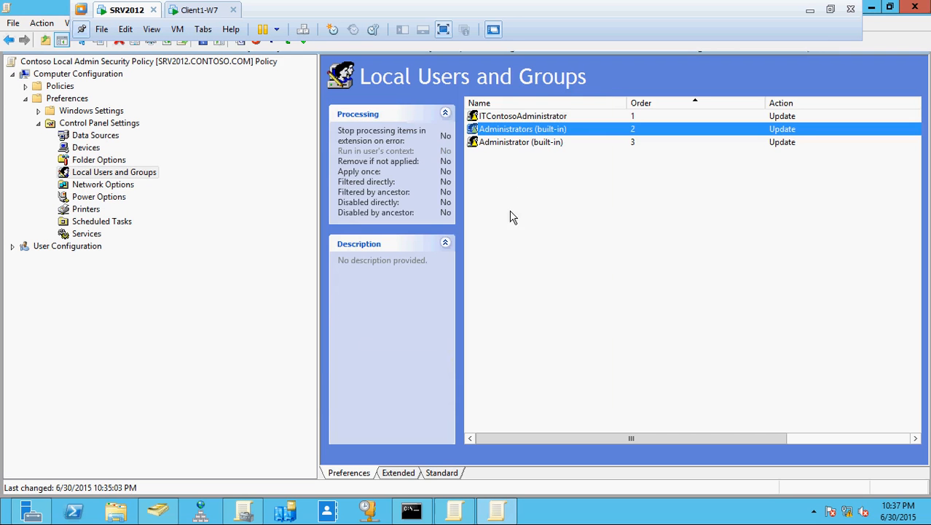
left_click(509, 116)
Step: Shorten the user item's name from ITContosoAdministrator to ITContosoAdmin and save it
double_click(509, 117)
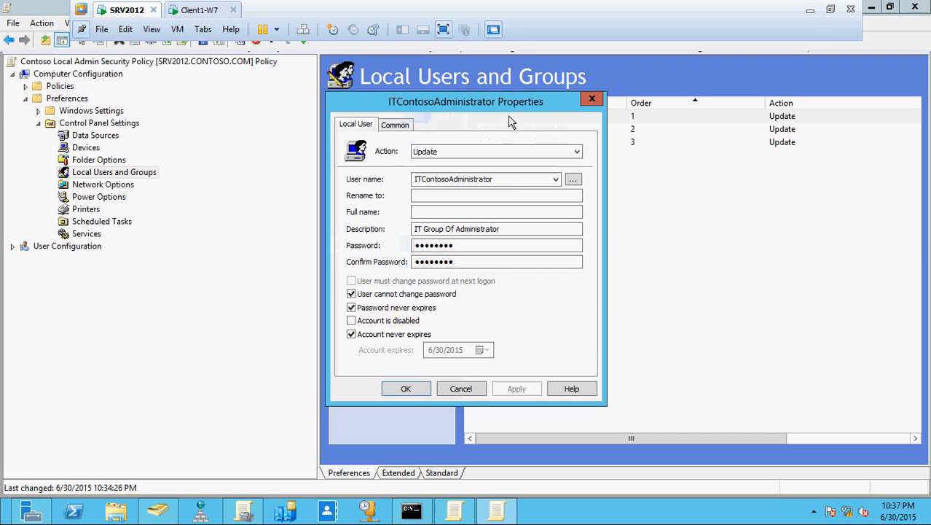
double_click(502, 178)
left_click(503, 179)
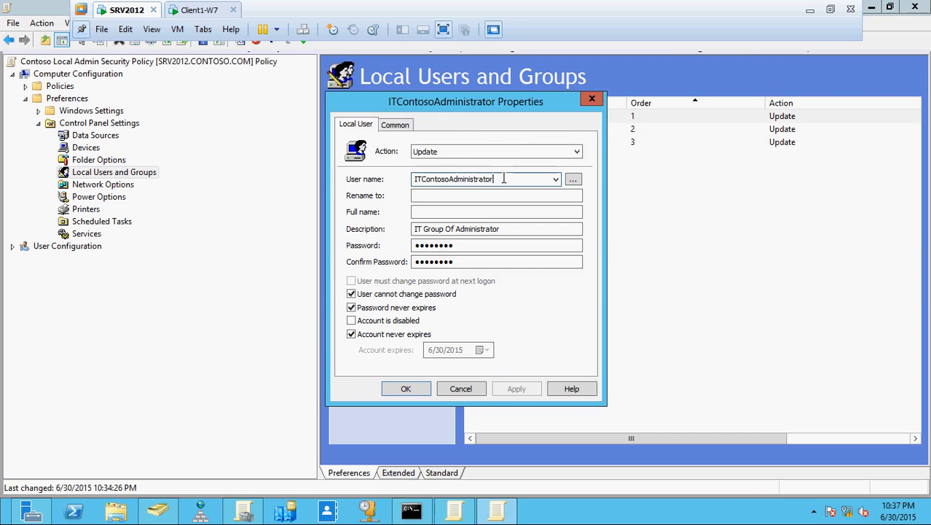
key("BackSpace")
key("BackSpace")
key("BackSpace")
key("BackSpace")
key("BackSpace")
key("BackSpace")
key("BackSpace")
key("BackSpace")
key("BackSpace")
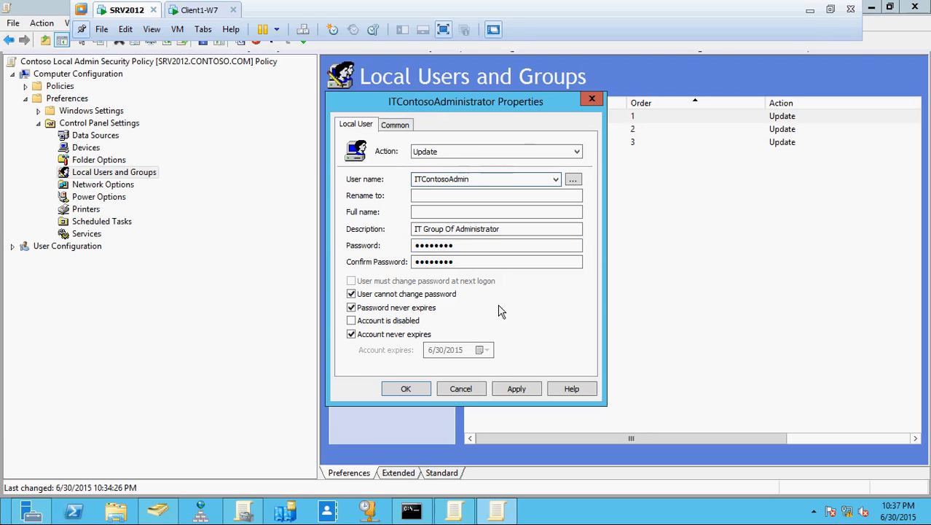
left_click(515, 389)
left_click(566, 310)
left_click(406, 388)
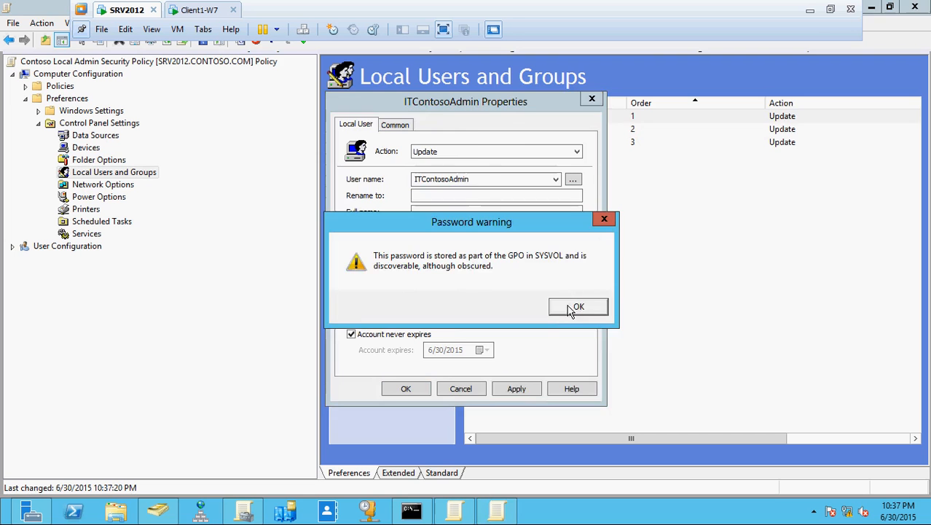
left_click(576, 306)
double_click(533, 132)
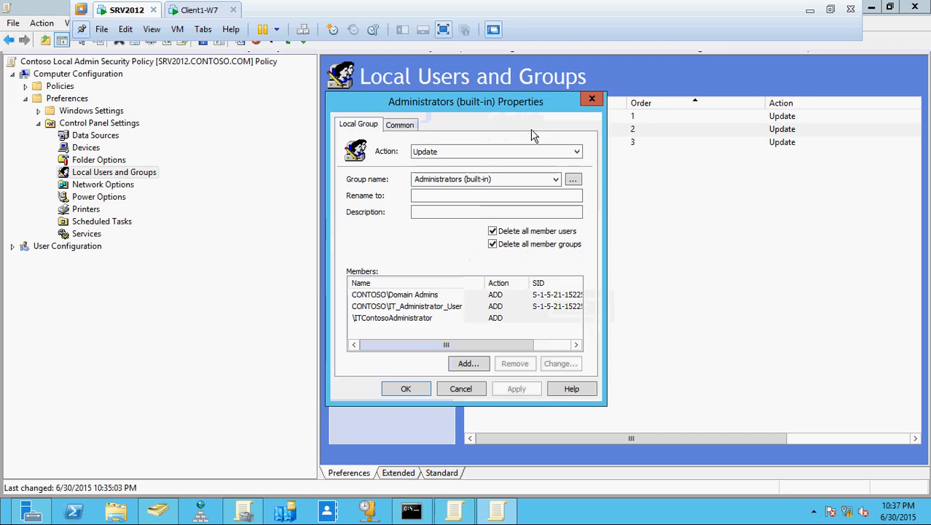
Step: Replace member \ITContosoAdministrator with \ITContosoAdmin in Administrators (built-in), save, and recheck members
left_click(432, 319)
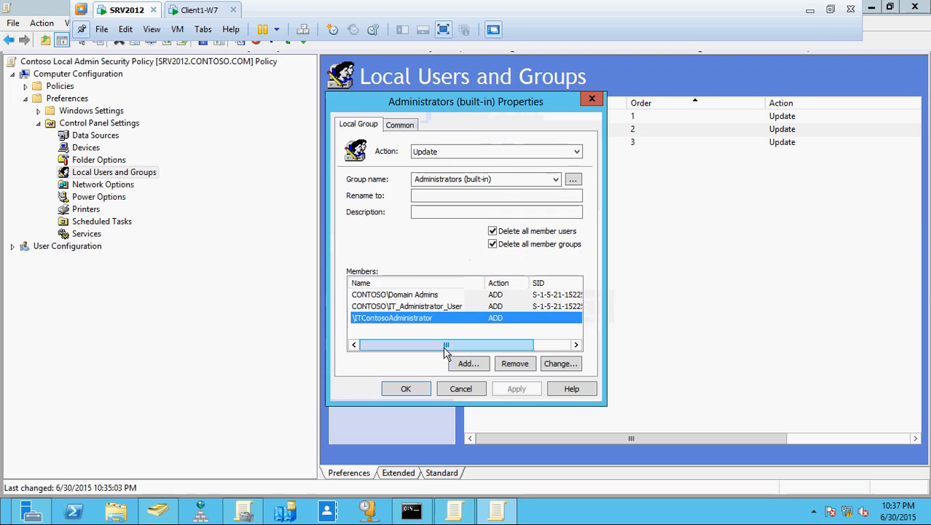
left_click(514, 363)
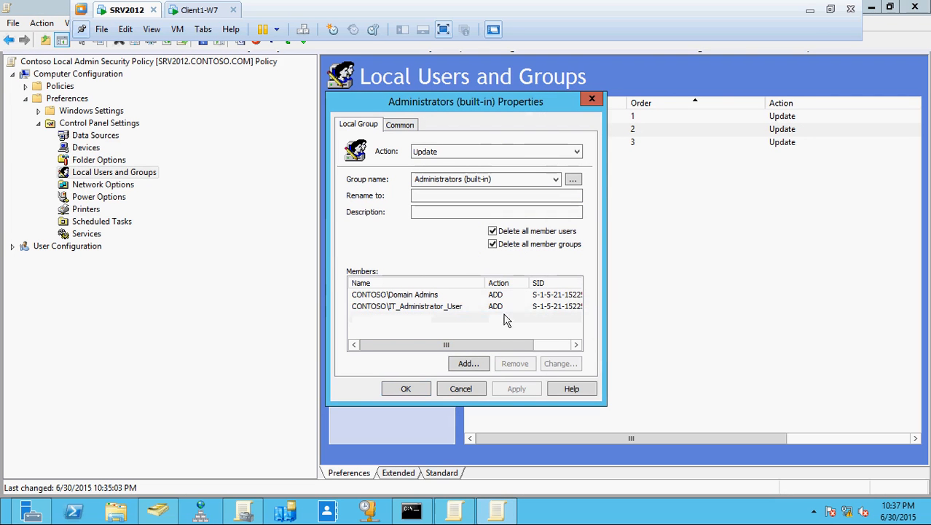
left_click(469, 363)
type("IT")
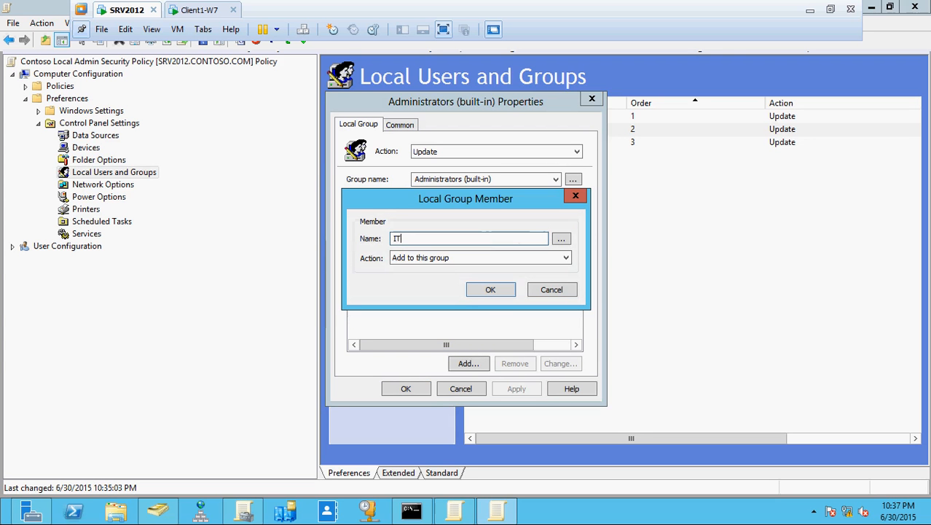
type("ontosoAdmin")
key("Left")
key("Left")
key("Left")
key("Left")
key("Left")
key("Left")
key("Left")
key("Left")
key("Left")
key("Left")
key("Left")
key("Left")
key("Left")
type("\\")
left_click(488, 292)
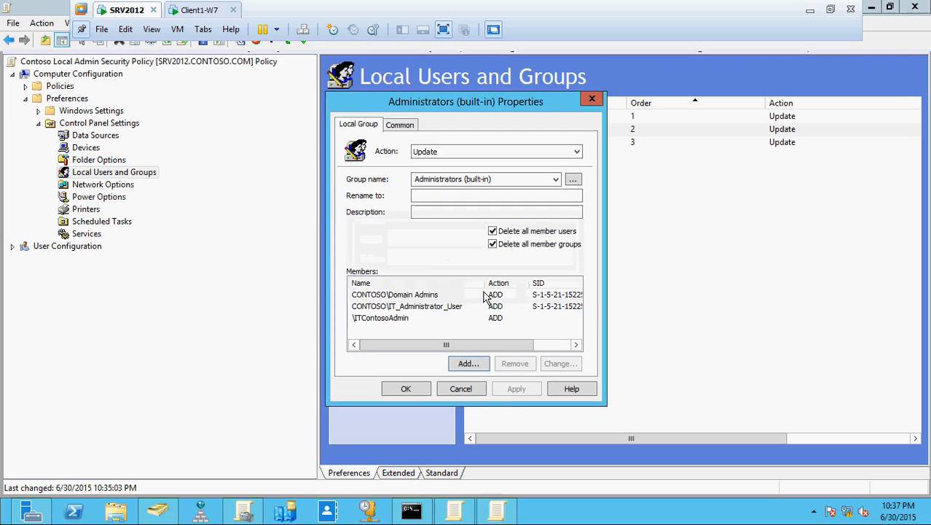
left_click(419, 389)
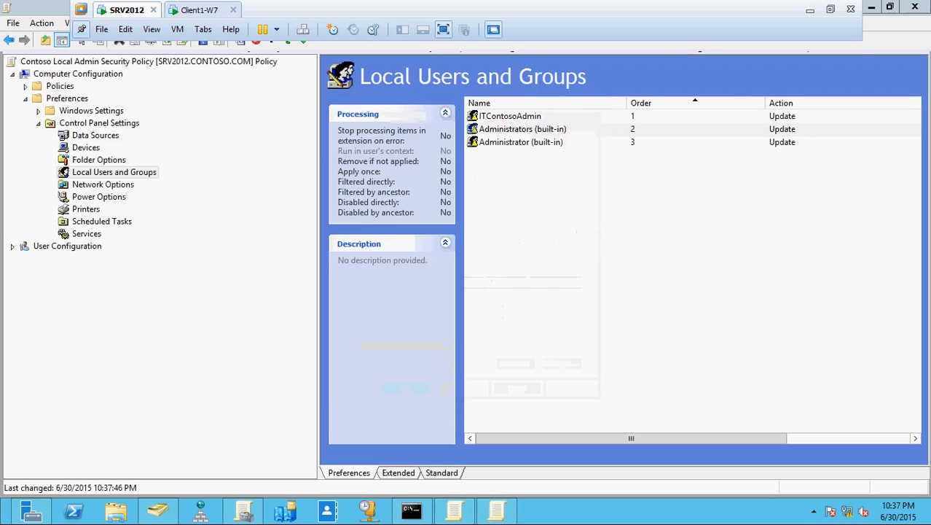
double_click(528, 133)
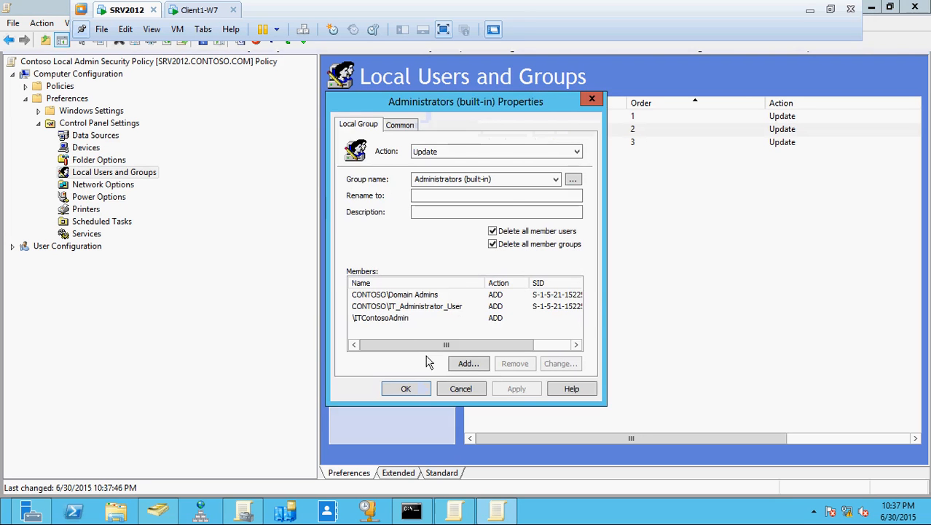
left_click(411, 388)
Step: Rerun gpupdate /force on SRV2012, then bring up the Client1-W7 command console
left_click(428, 514)
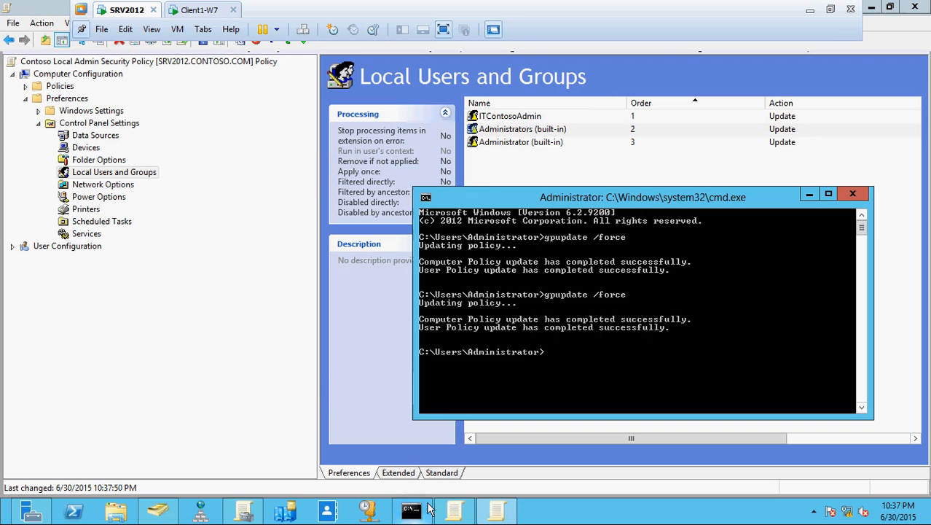
key("Up")
key("Return")
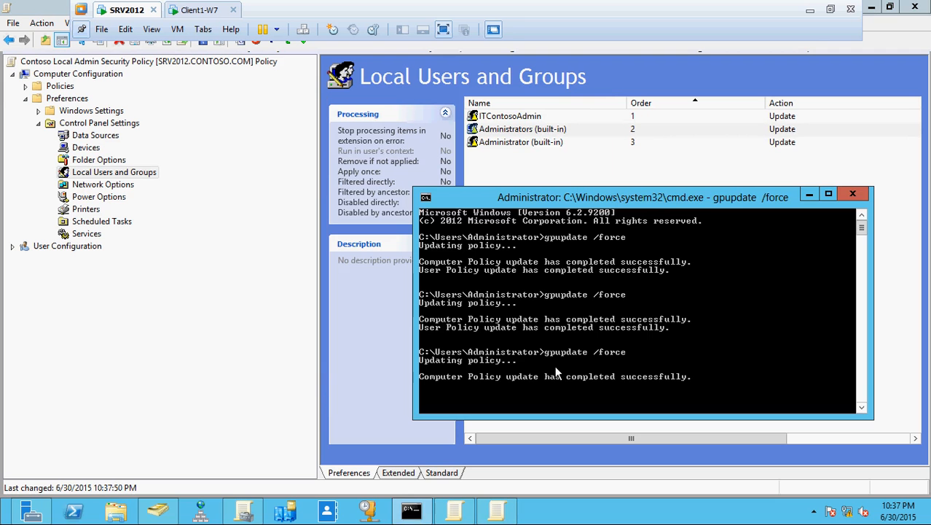
left_click(197, 12)
left_click(751, 291)
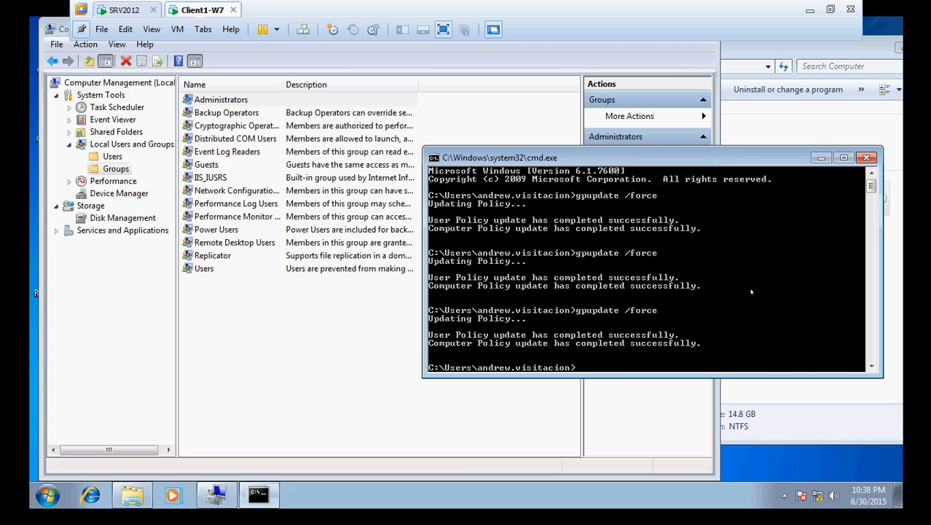
Step: Rerun gpupdate /force on the Client1-W7 client
key("Up")
key("Return")
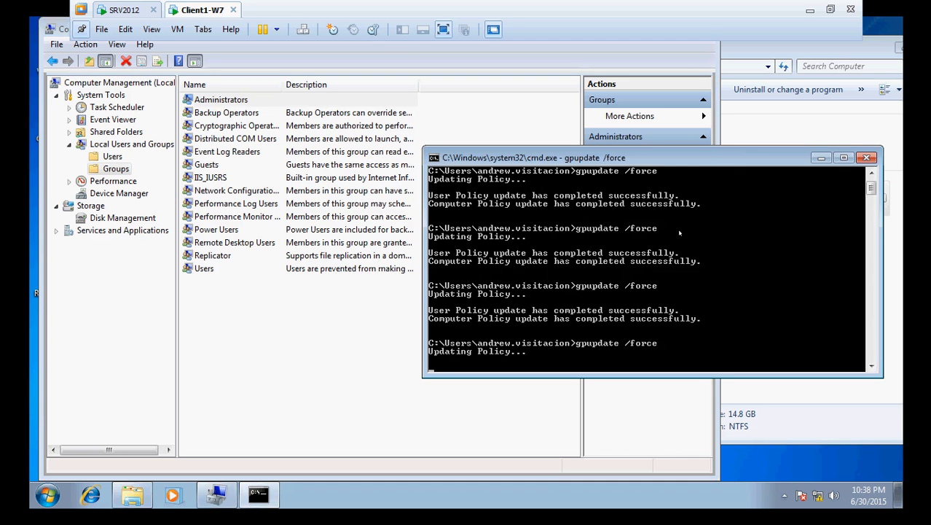
left_click(117, 158)
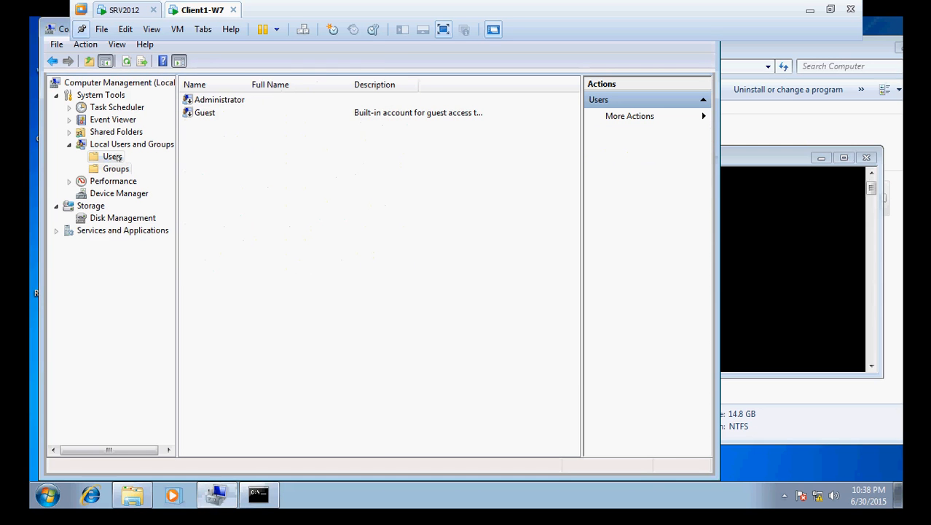
left_click(733, 243)
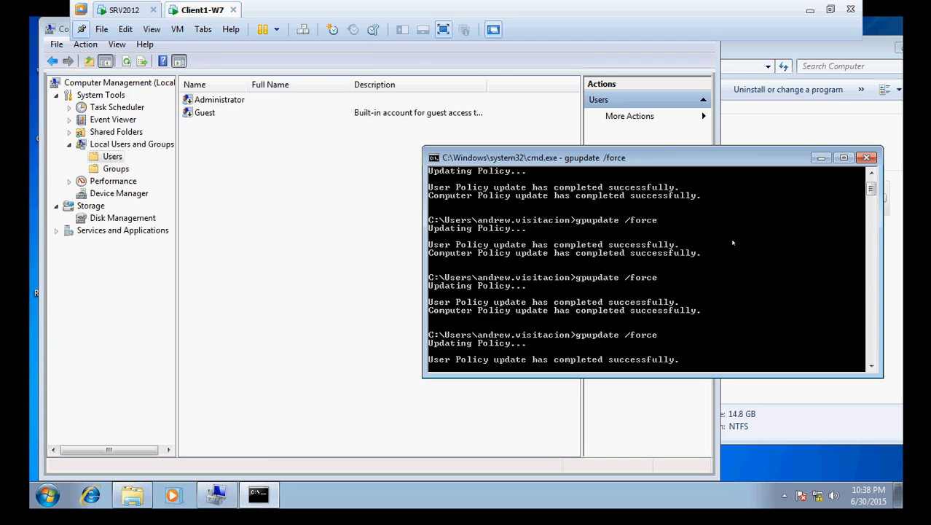
scroll(733, 243, "down", 4)
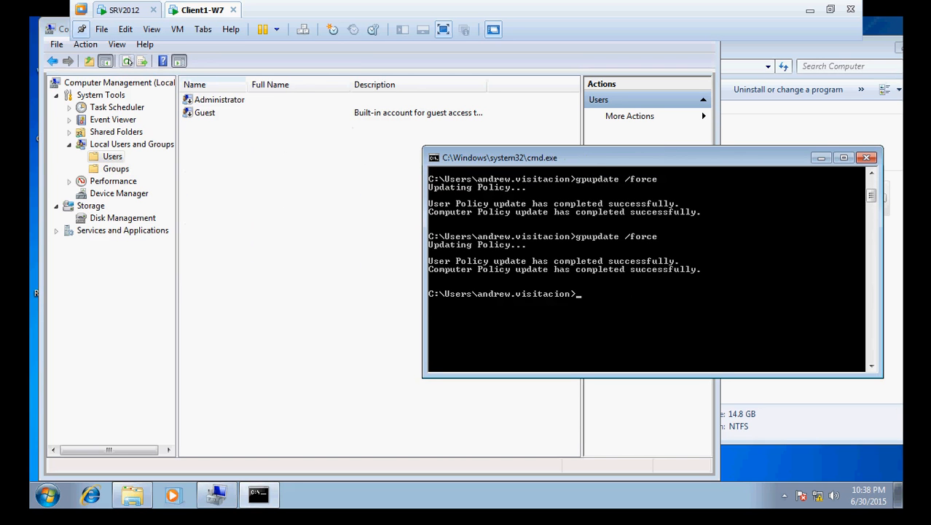
Step: Confirm ITContosoAdmin appears in the client's local Users list, then return to SRV2012
left_click(127, 61)
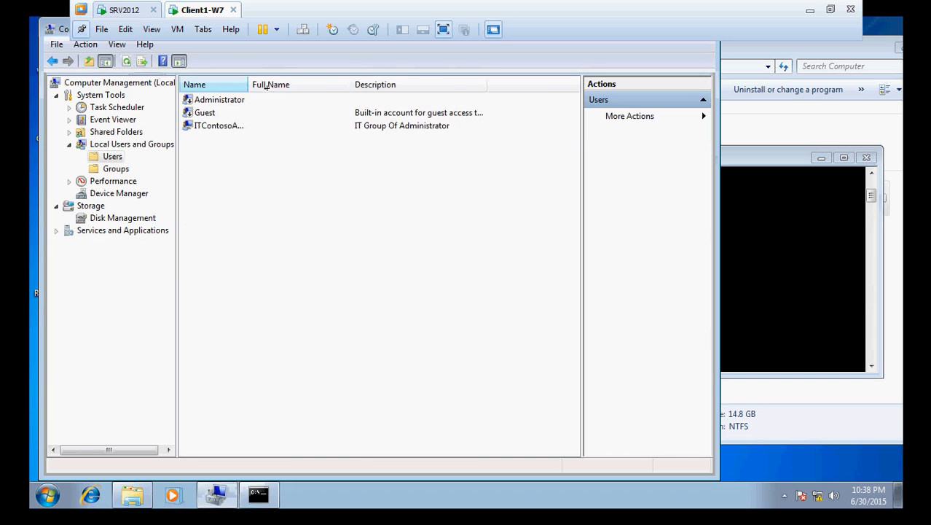
left_click_drag(246, 85, 312, 102)
left_click(442, 128)
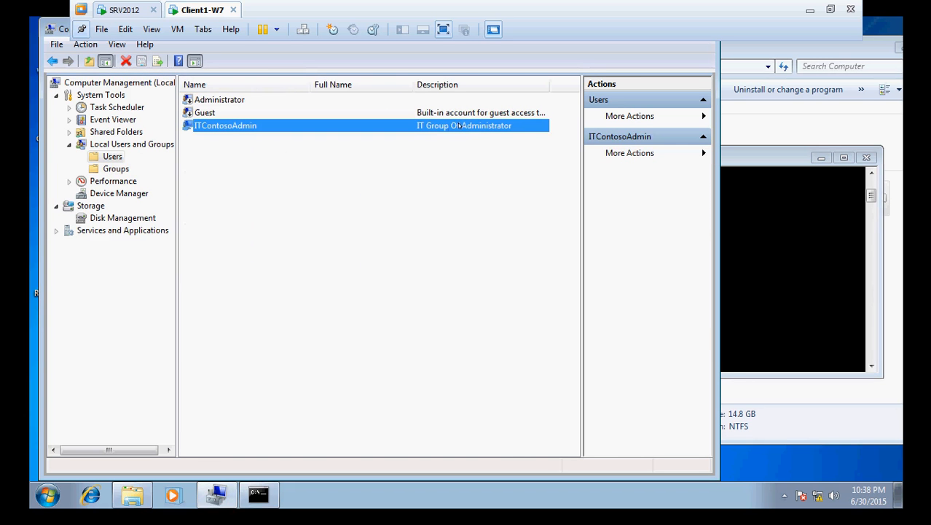
left_click(135, 10)
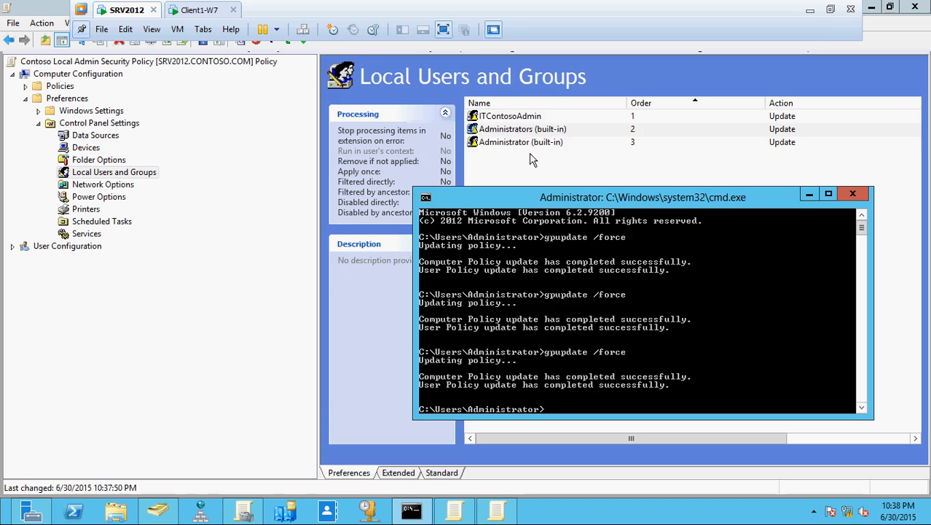
Step: Inspect the Administrators (built-in), Administrator (built-in) and ITContosoAdmin items without changes
double_click(534, 130)
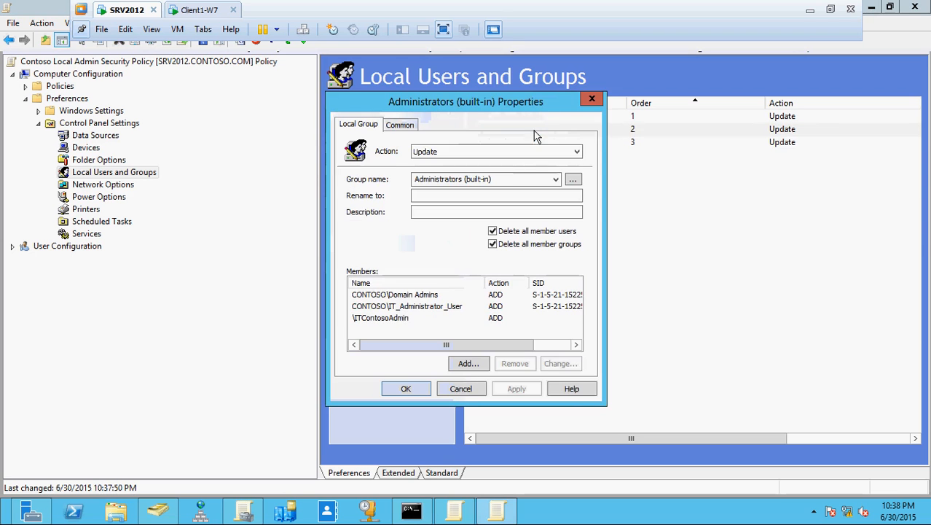
left_click(462, 388)
double_click(552, 142)
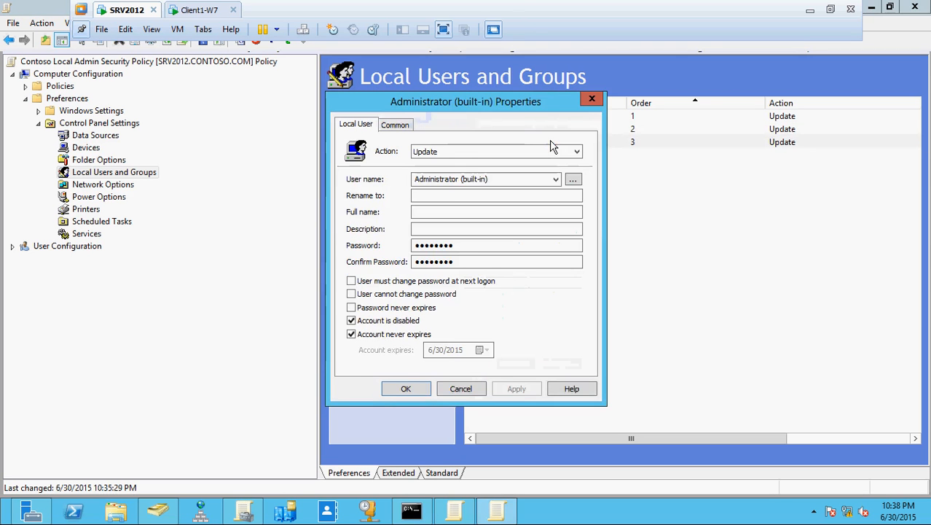
left_click(460, 388)
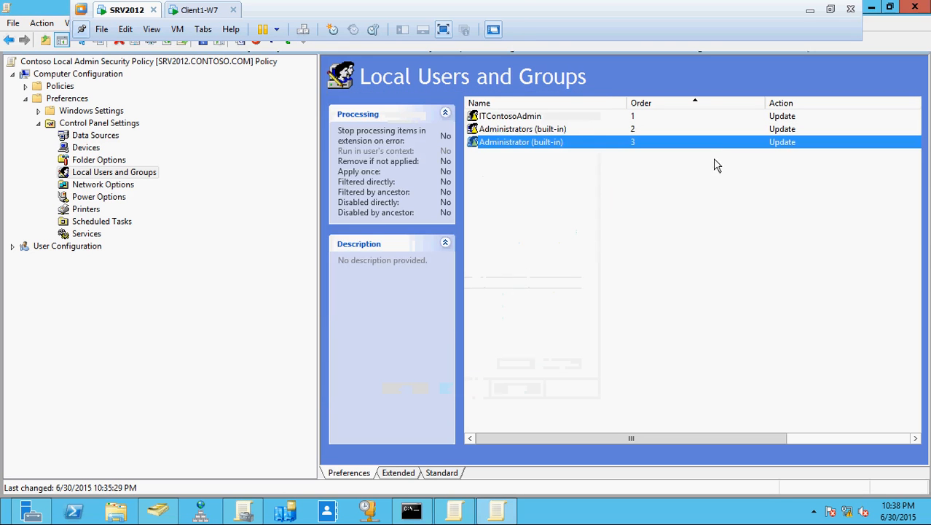
double_click(506, 116)
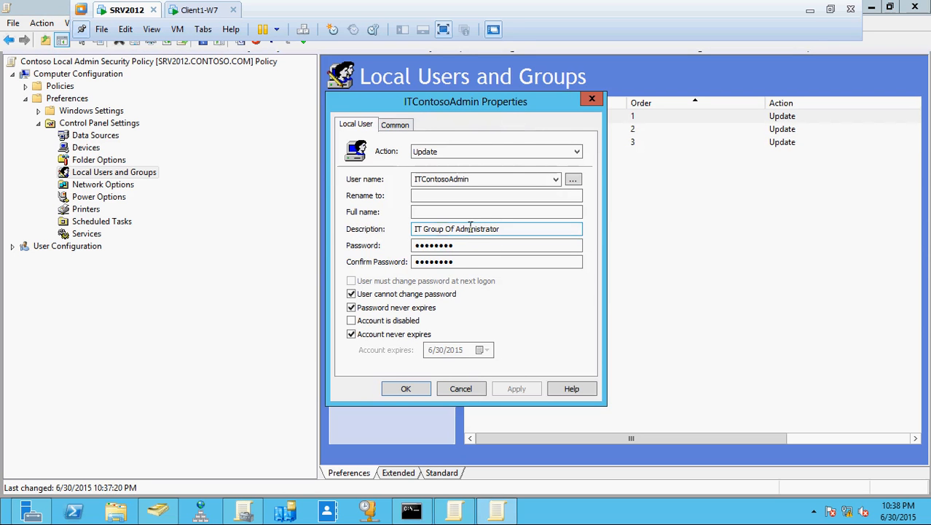
left_click(461, 390)
Step: Bring Group Policy Management forward on SRV2012
left_click(191, 10)
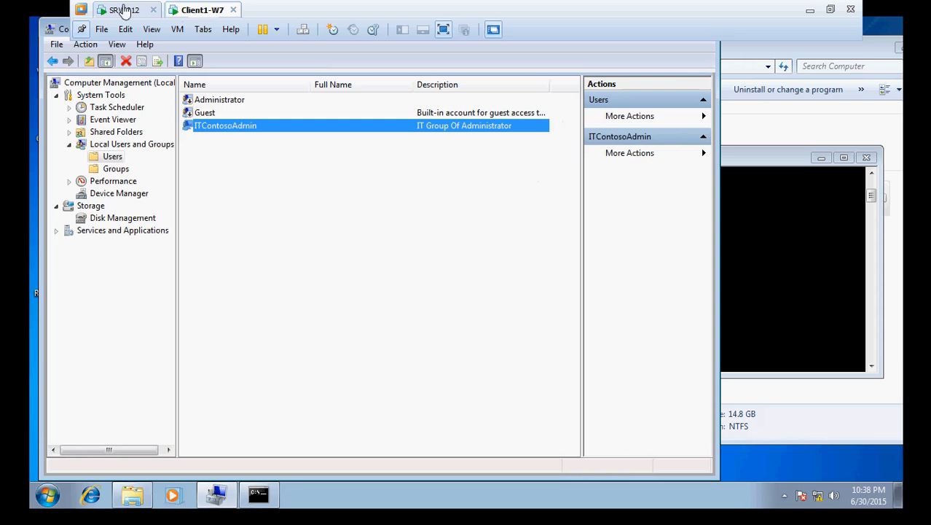
left_click(124, 10)
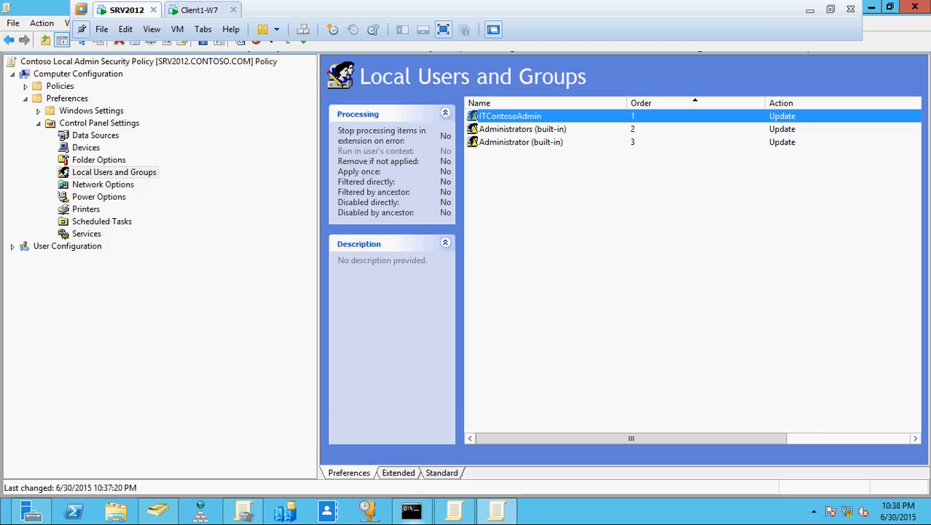
left_click(244, 512)
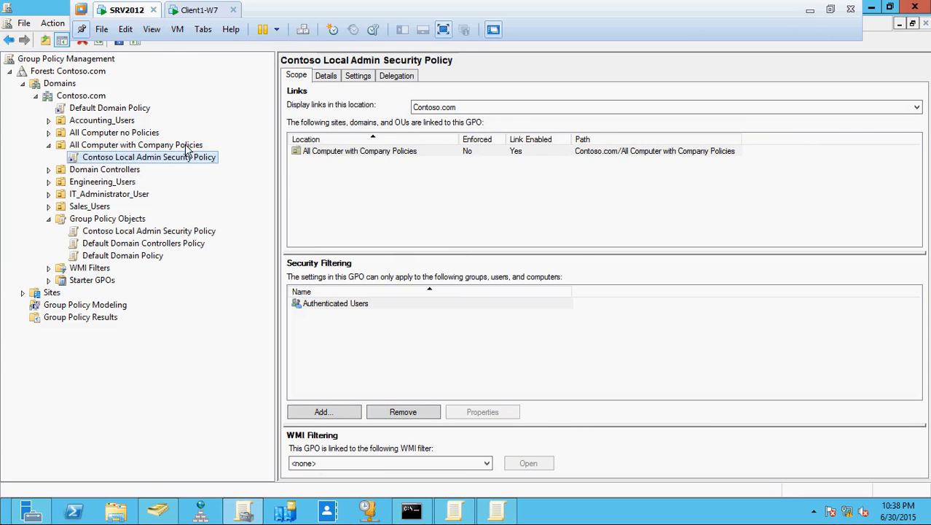
Step: Verify CLIENT1-W7 sits in All Computer with Company Policies, then return to Client1-W7
left_click(158, 511)
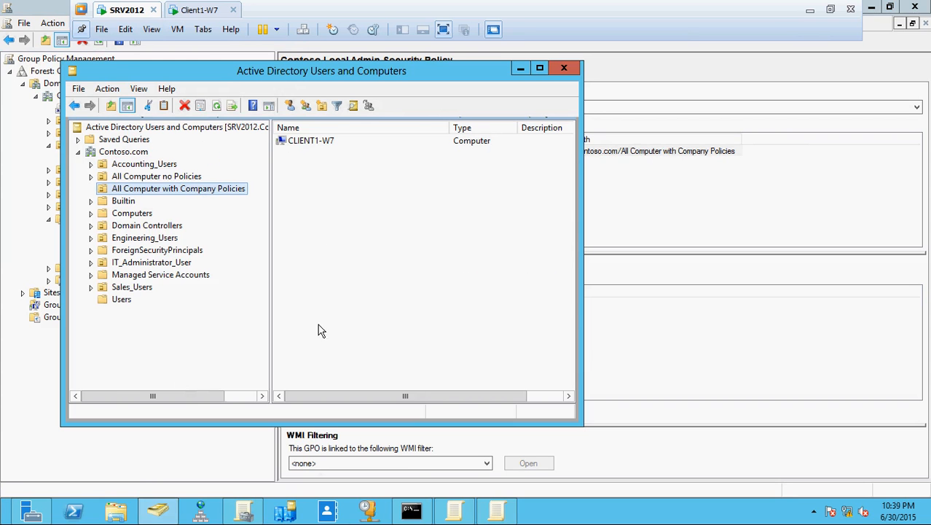
left_click(192, 11)
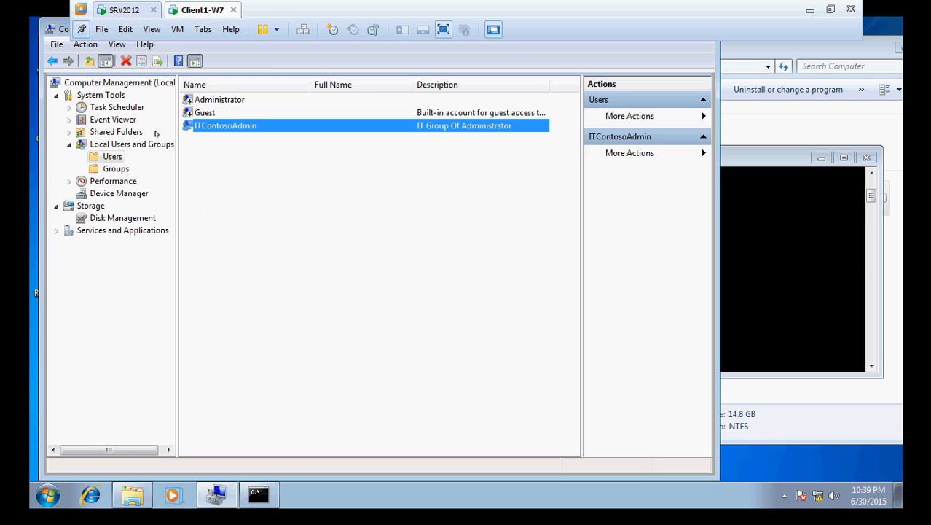
Step: Check that ITContosoAdmin's Member Of list includes Administrators
double_click(237, 128)
left_click(303, 124)
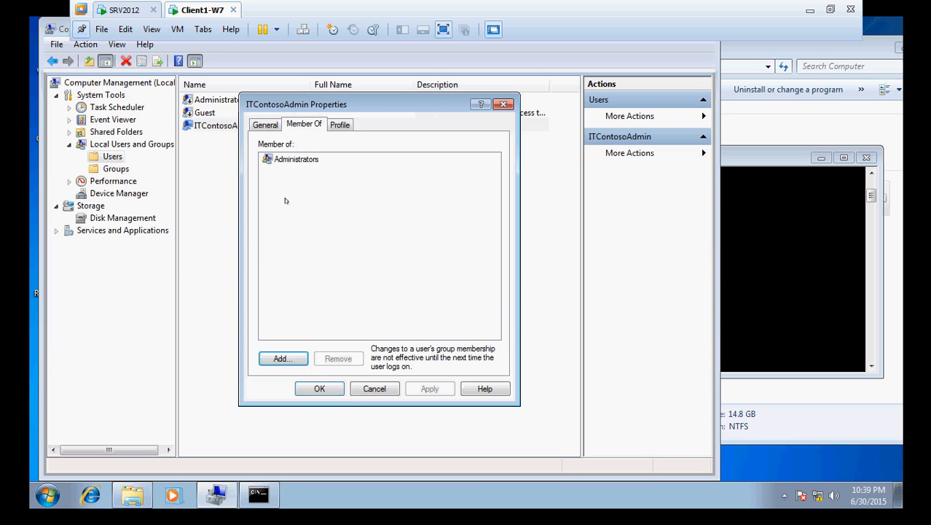
left_click(298, 159)
left_click(376, 388)
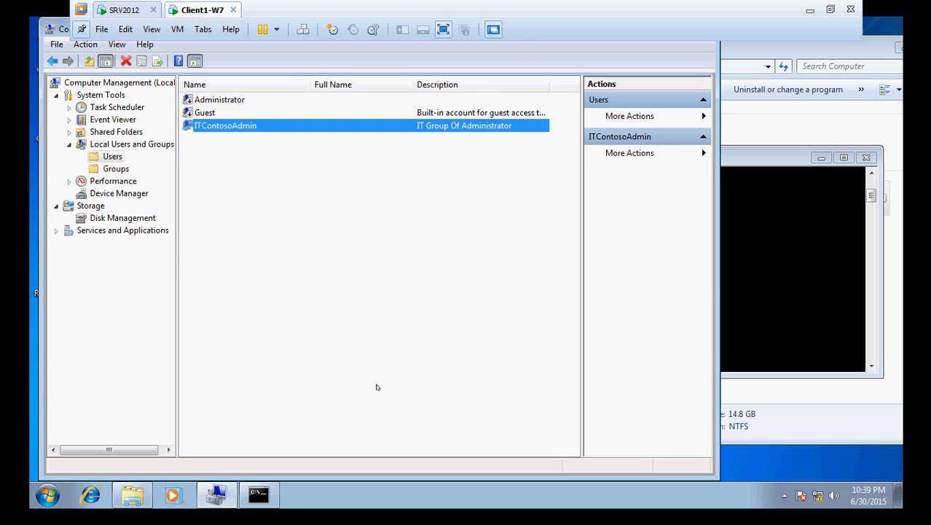
Step: Review Administrators members ITContosoAdmin, CONTOSO\Domain Admins and CONTOSO\IT_Administrator_User, then return to SRV2012
left_click(116, 169)
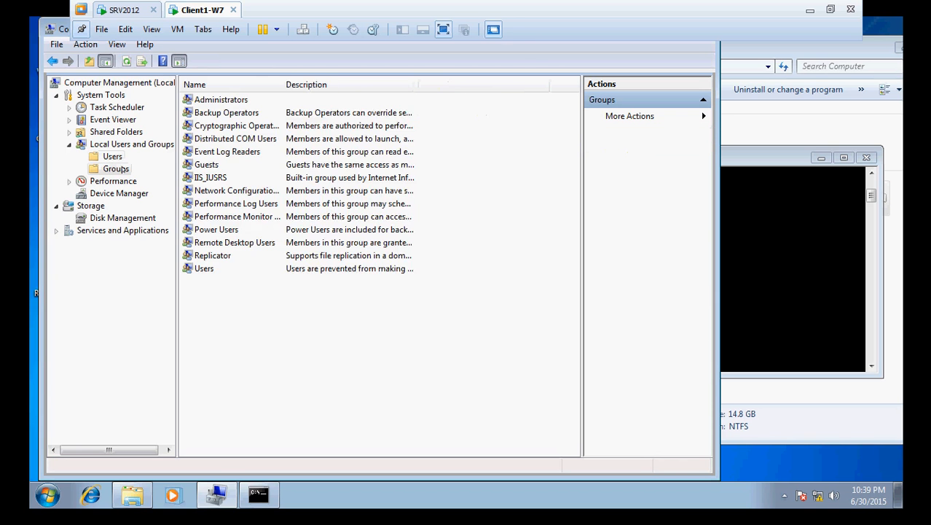
double_click(222, 102)
left_click(306, 267)
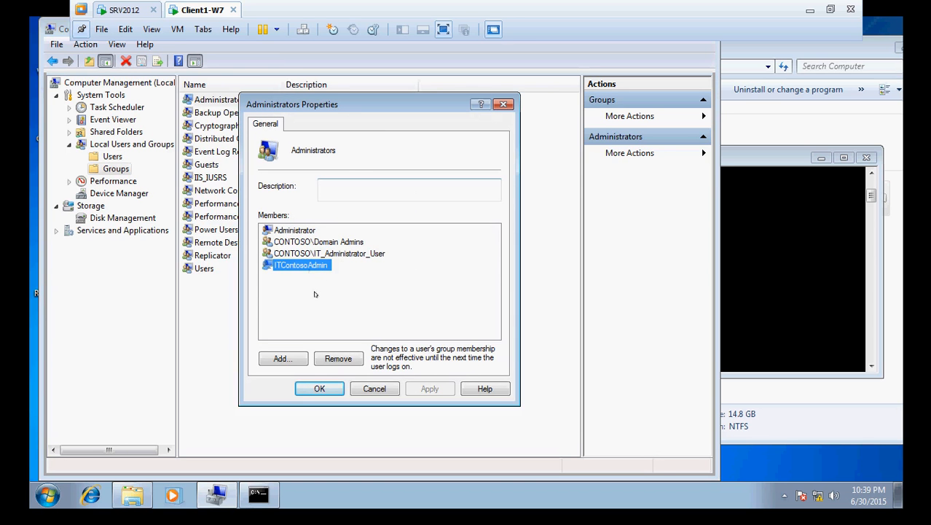
left_click(307, 245)
left_click(311, 254)
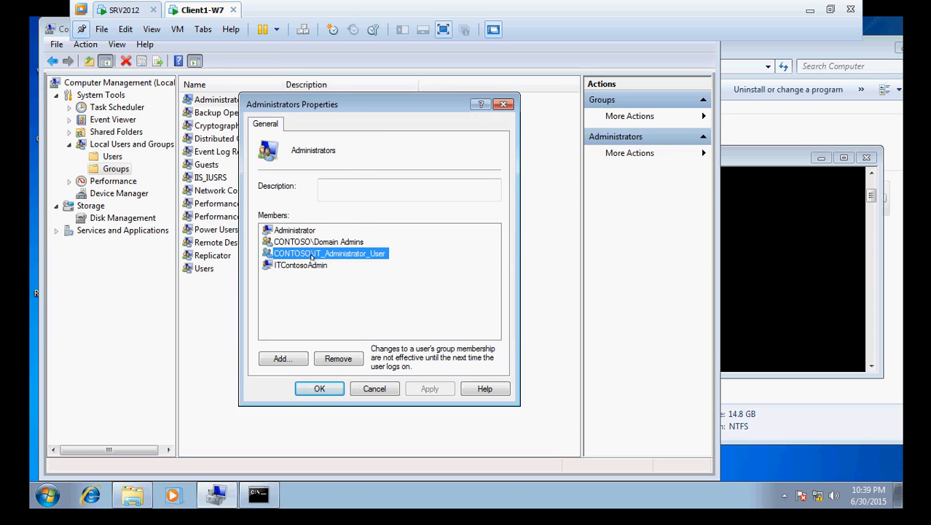
left_click(111, 11)
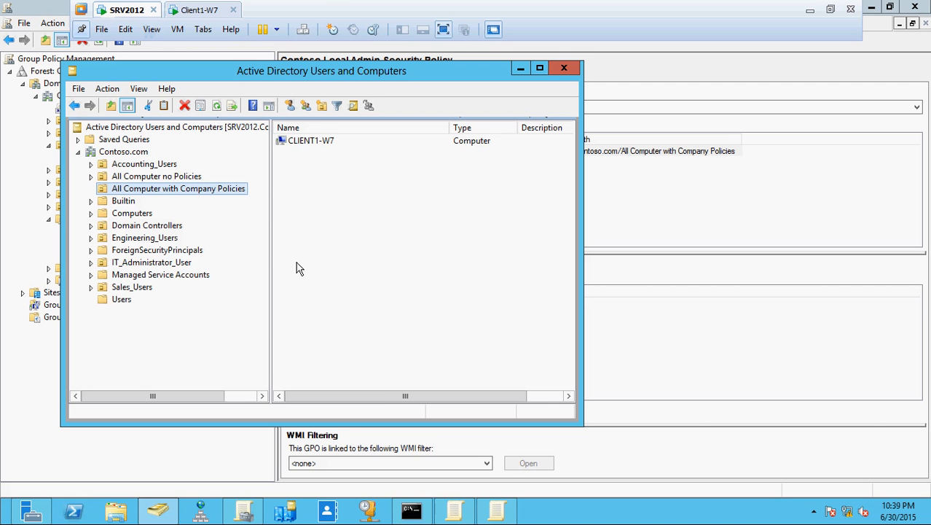
Step: On the server, show the Members list of the IT_Administrator_User group in the Users container
left_click(122, 299)
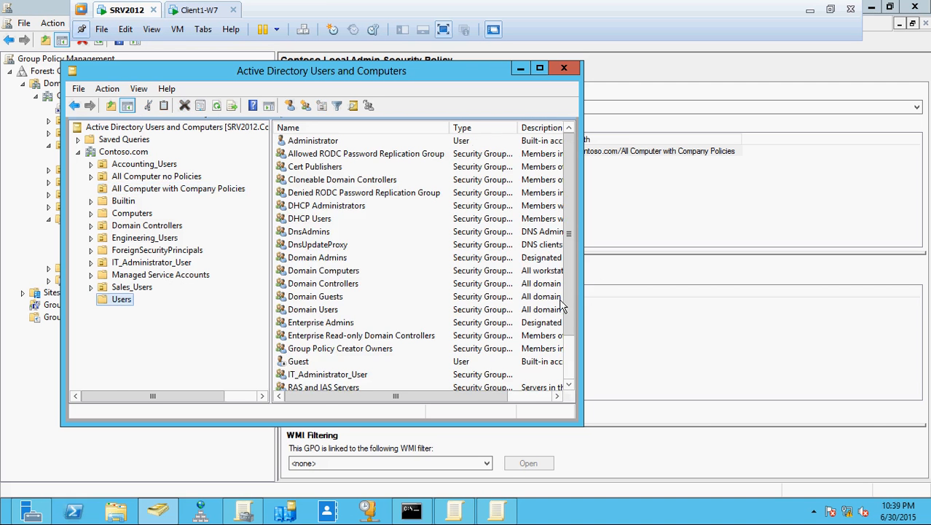
scroll(567, 306, "down", 2)
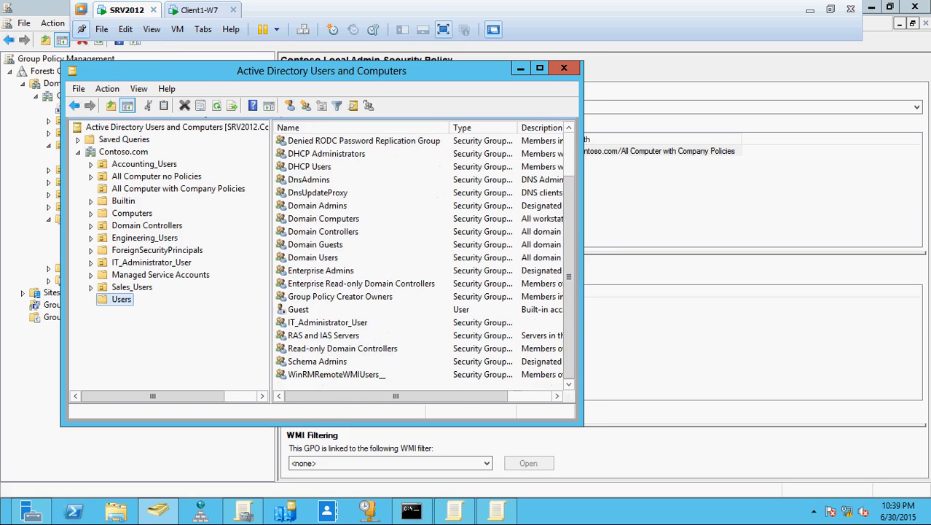
double_click(327, 322)
left_click(244, 119)
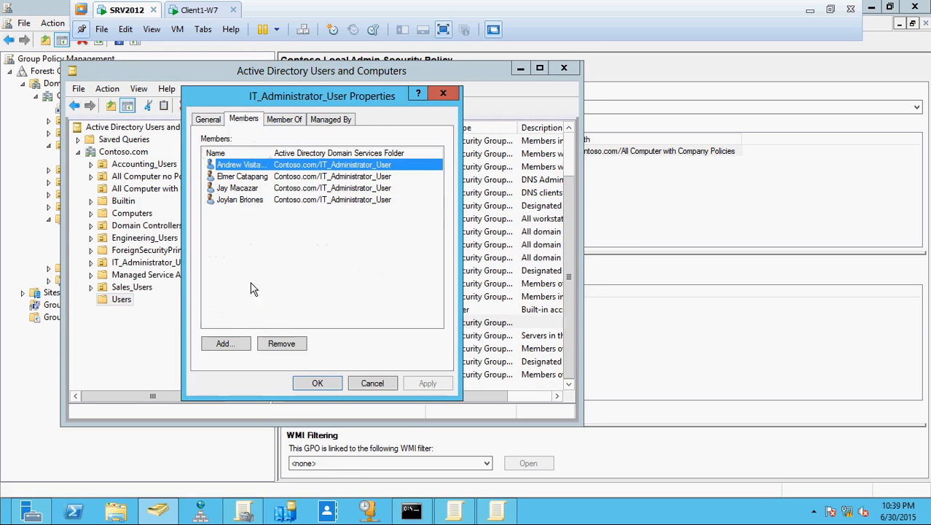
Step: On Client1-W7, close the Administrators group properties and bring the gpupdate command prompt forward
left_click(202, 10)
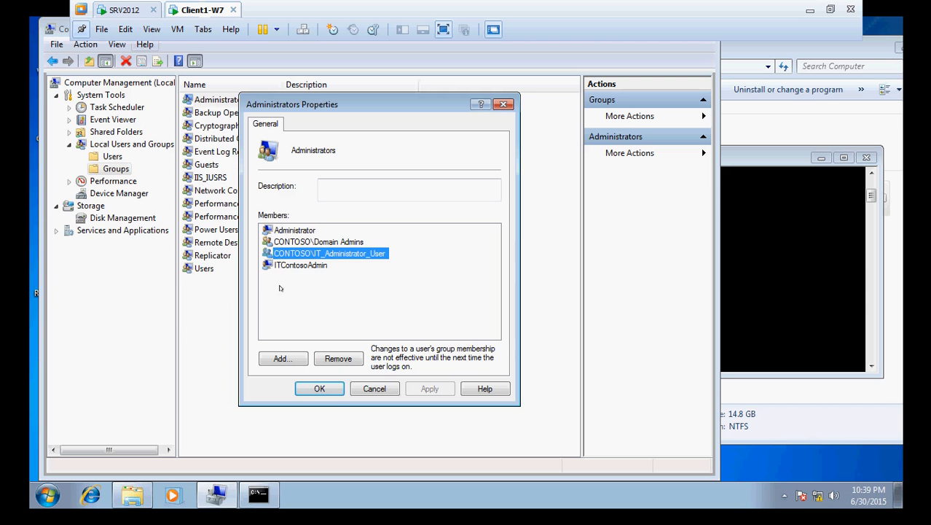
left_click(347, 244)
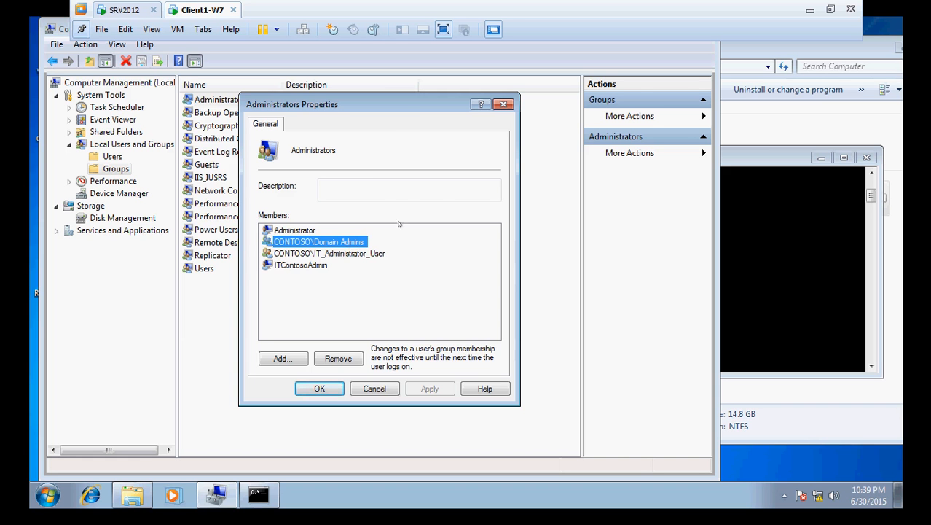
left_click(376, 388)
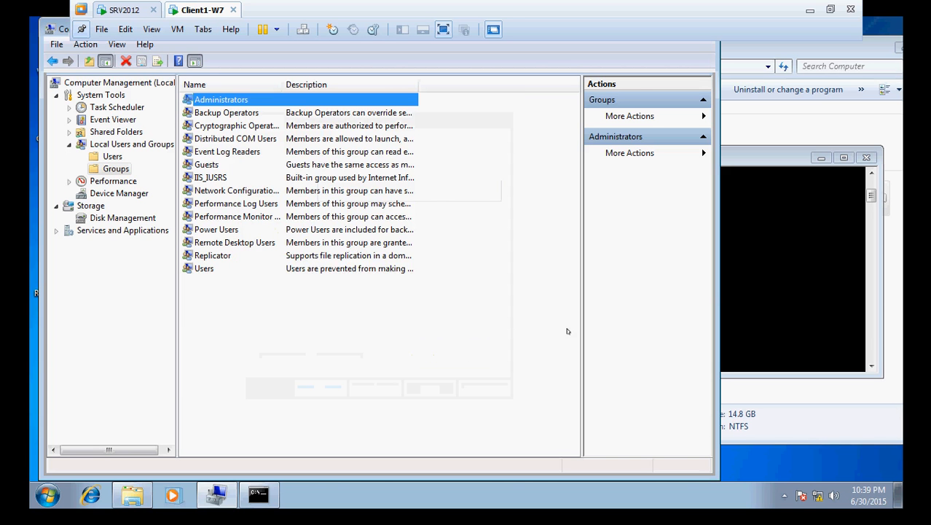
left_click(784, 302)
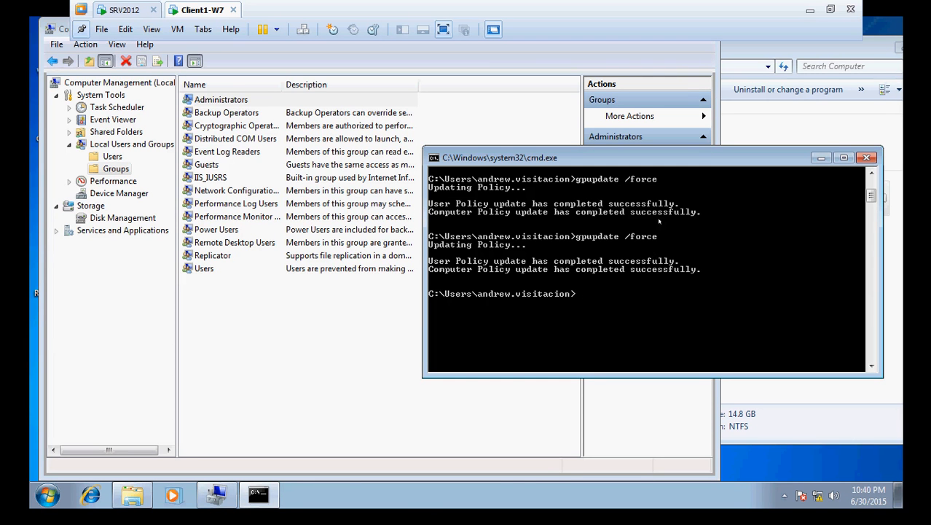
Step: Check CamStudio on the host, then return to SRV2012's Group Policy Management showing the Contoso Local Admin Security Policy scope
left_click(811, 9)
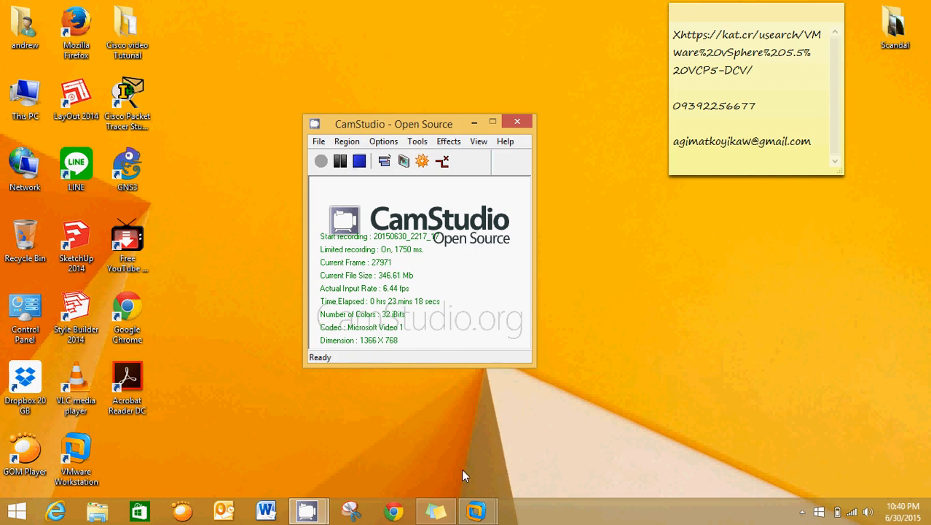
left_click(477, 512)
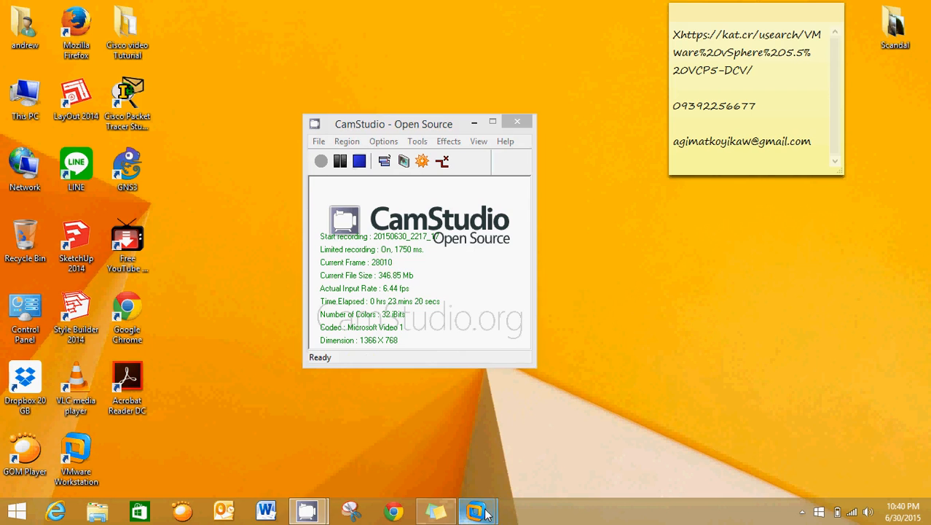
mouse_move(487, 514)
left_click(426, 430)
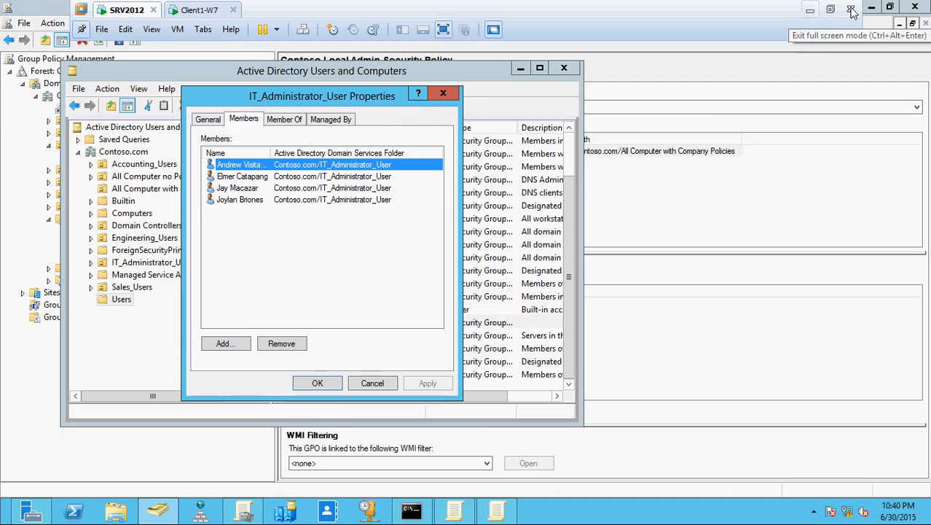
left_click(873, 9)
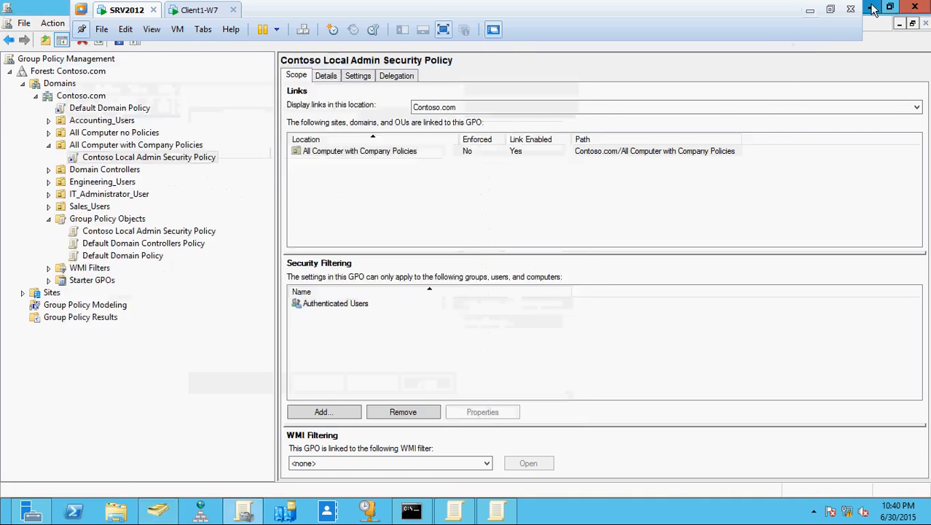